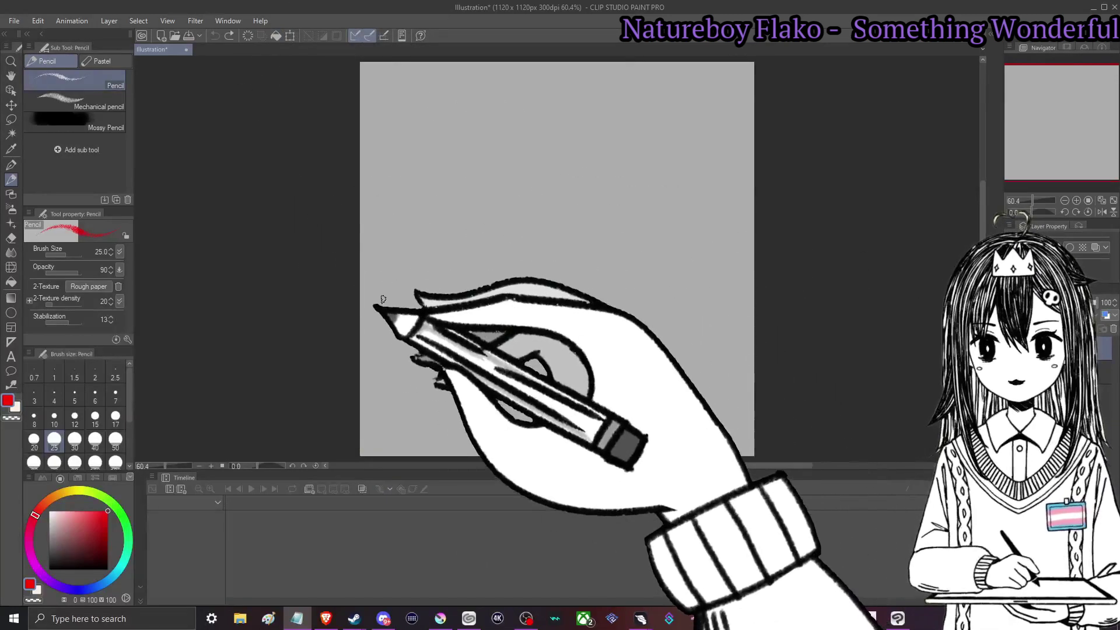
- Create a new 1120 x 1120 px colour illustration at 300 dpi named Illustration2 with a grey paper colour
click(14, 21)
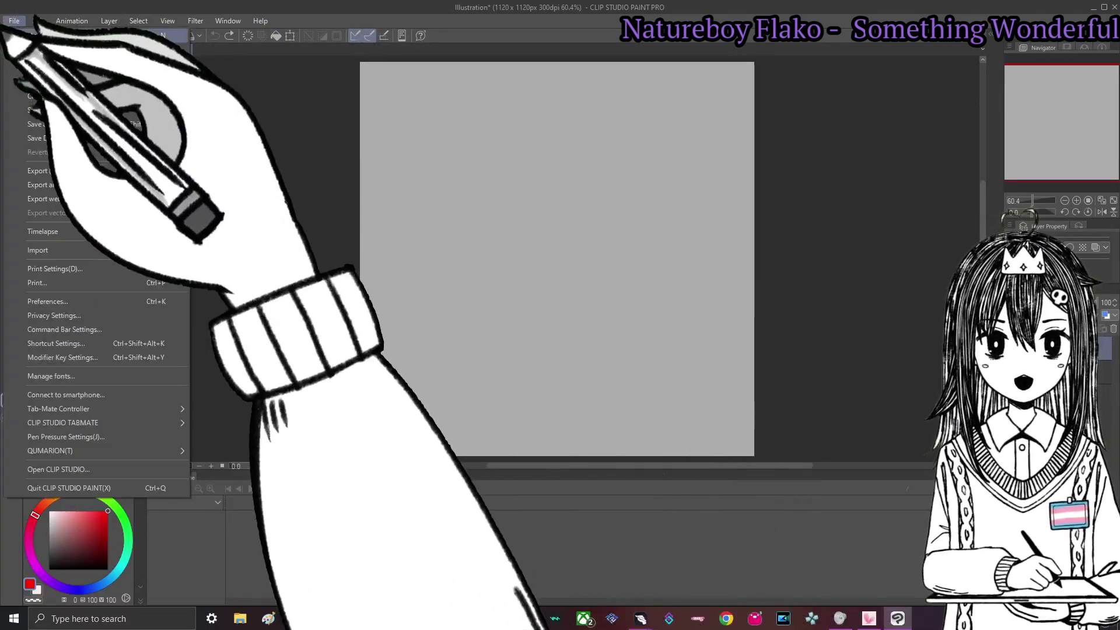
click(8, 36)
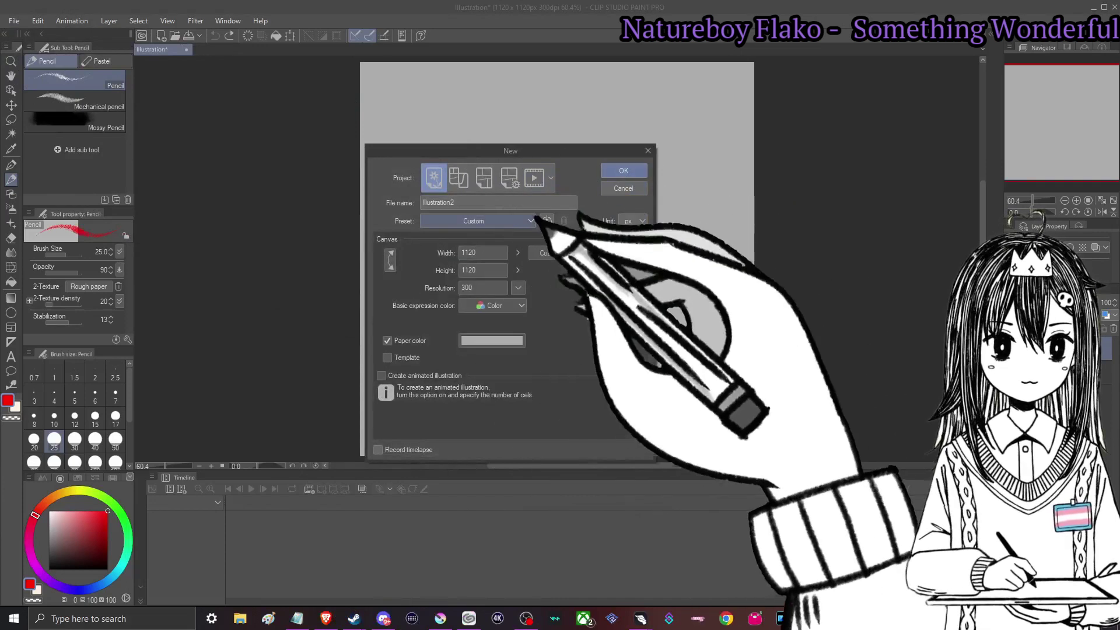
click(624, 170)
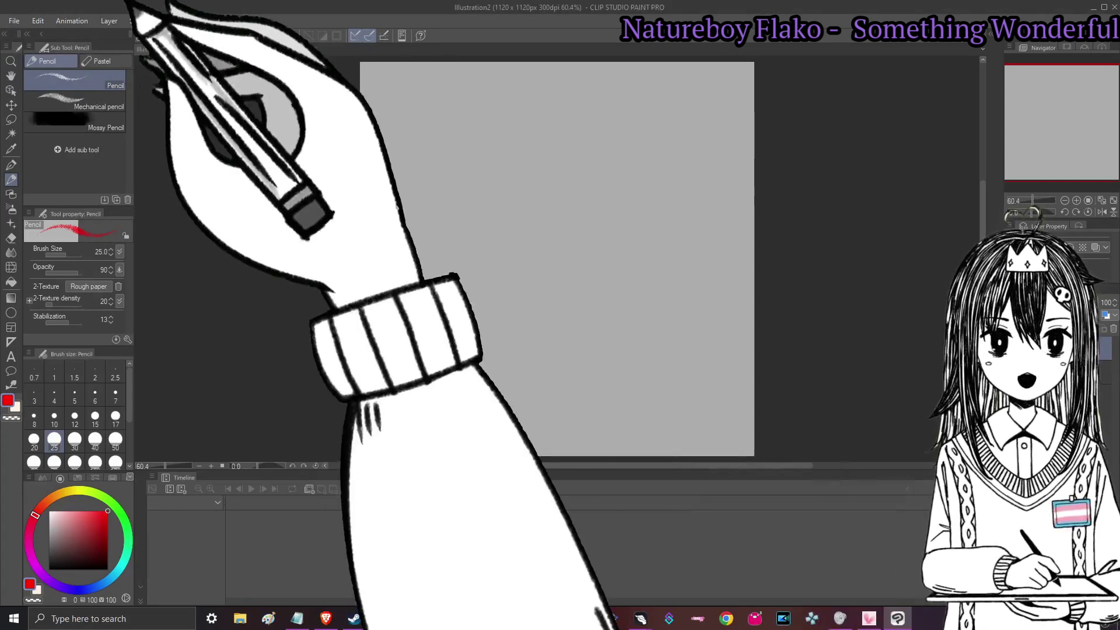
- Make sure the Timeline palette is shown and create a new timeline at 30 fps with a playback time of 24
click(224, 20)
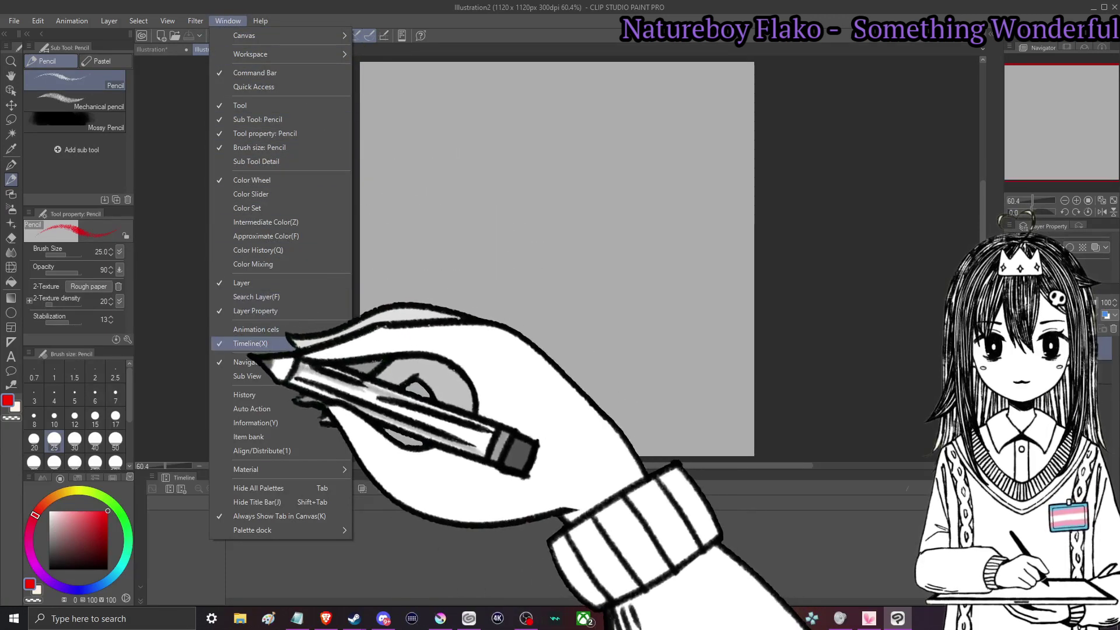
click(583, 534)
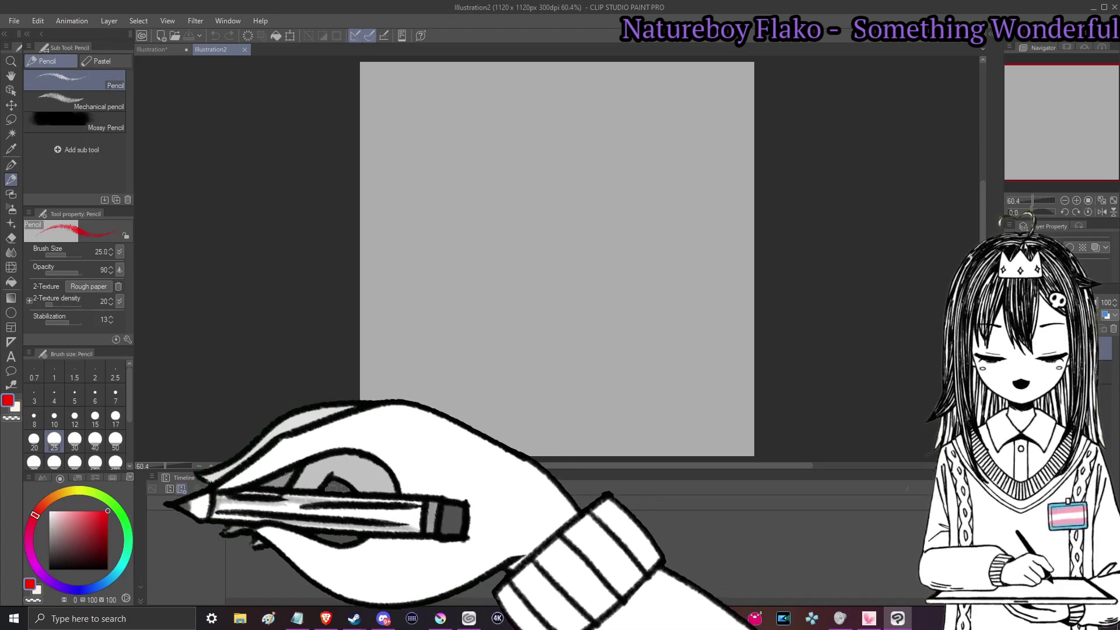
click(169, 490)
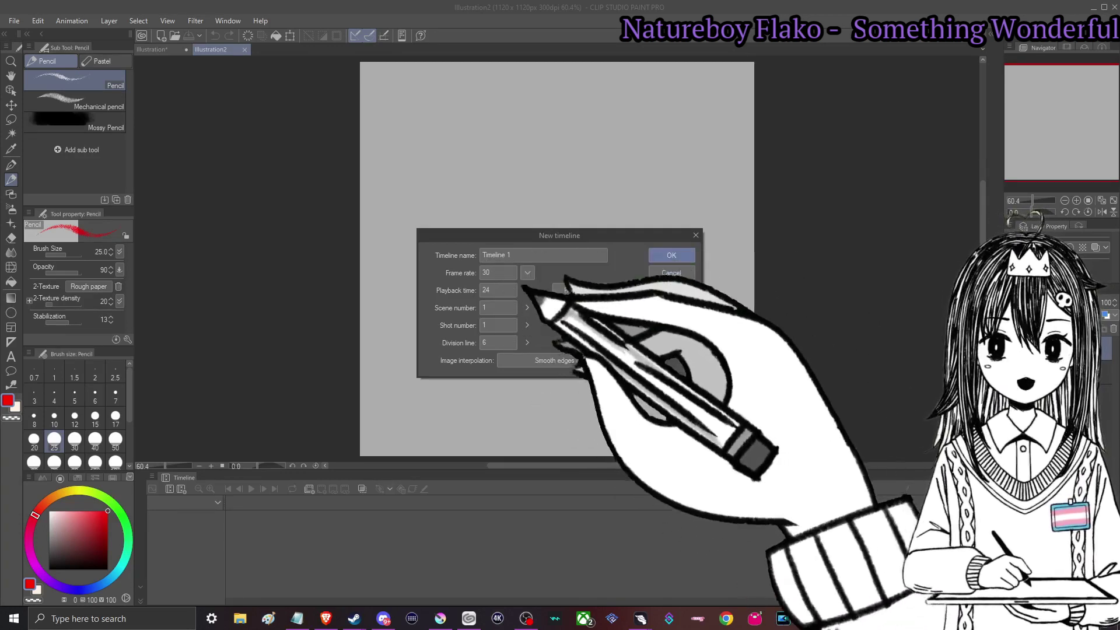
click(676, 257)
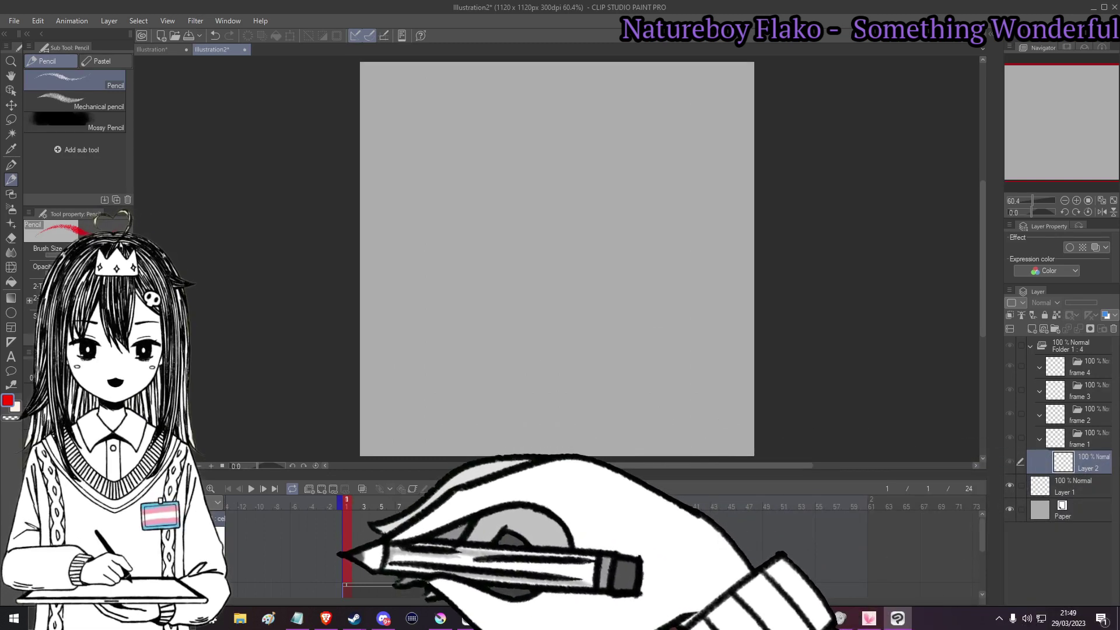
- Assign the frame 1 and frame 2 cels to the first two frames of the timeline
right_click(339, 552)
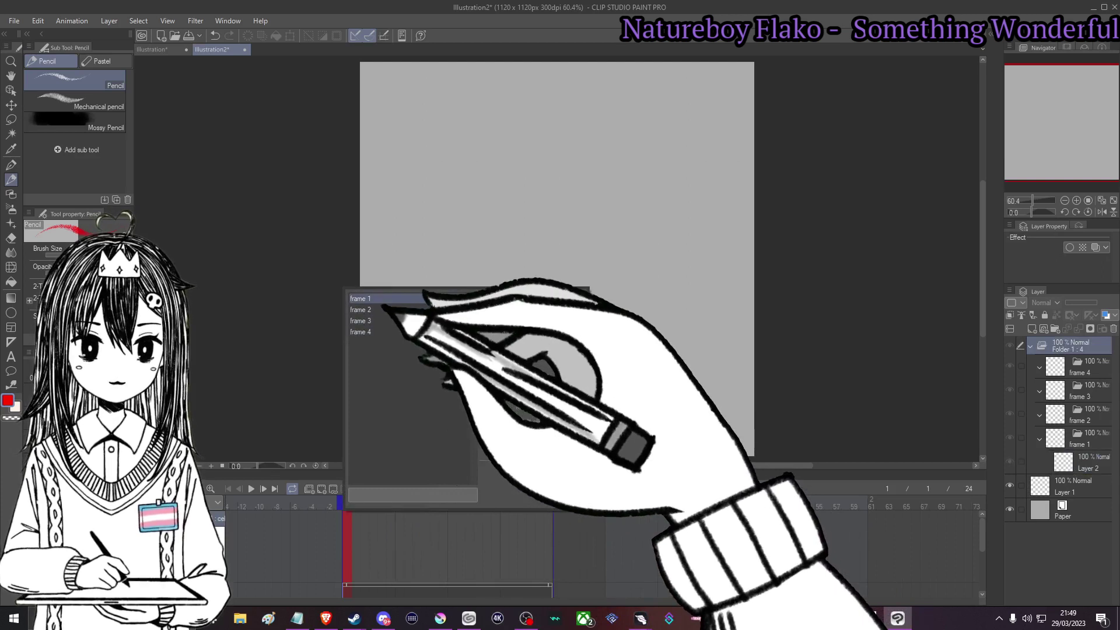
click(385, 299)
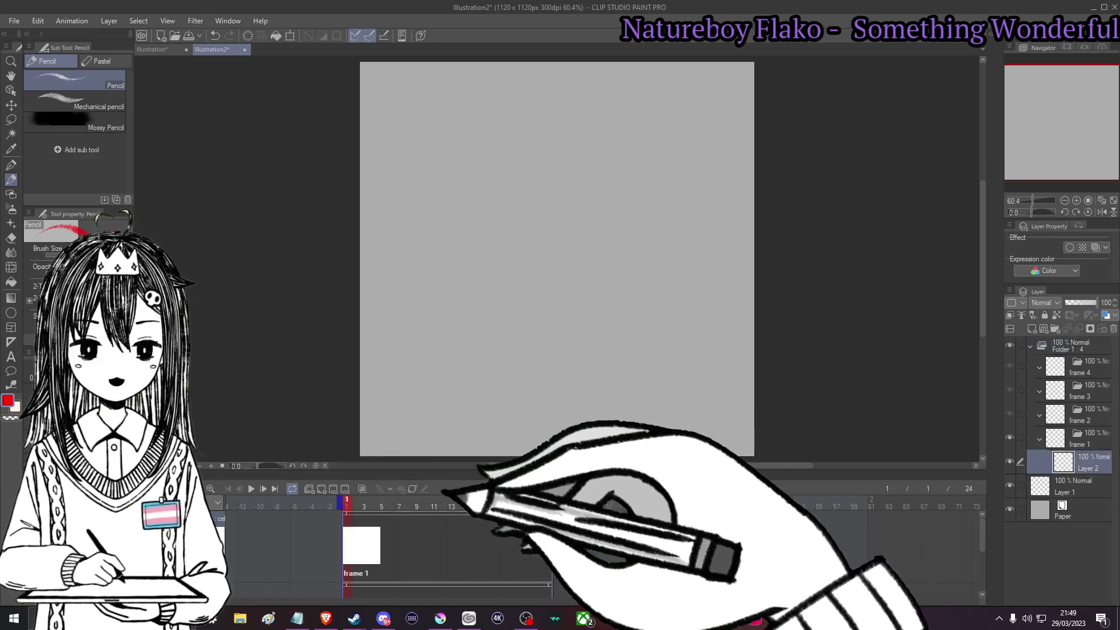
right_click(353, 546)
click(373, 310)
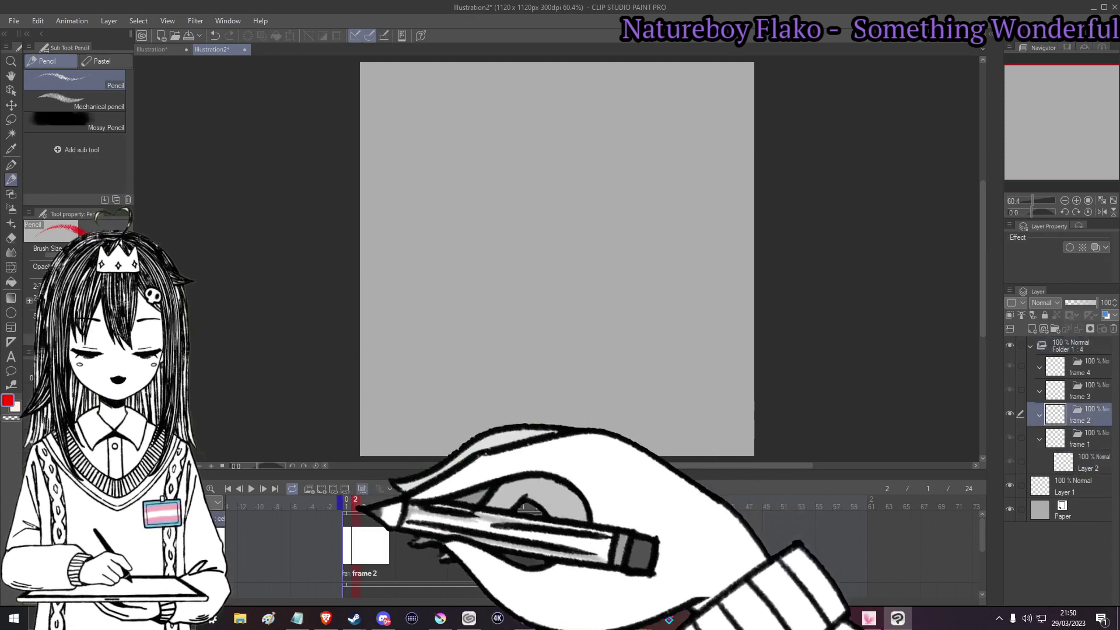
- Assign the frame 3 and frame 4 cels to timeline frames 3 and 4, and end the playback range after frame 4
right_click(366, 548)
click(364, 550)
right_click(361, 551)
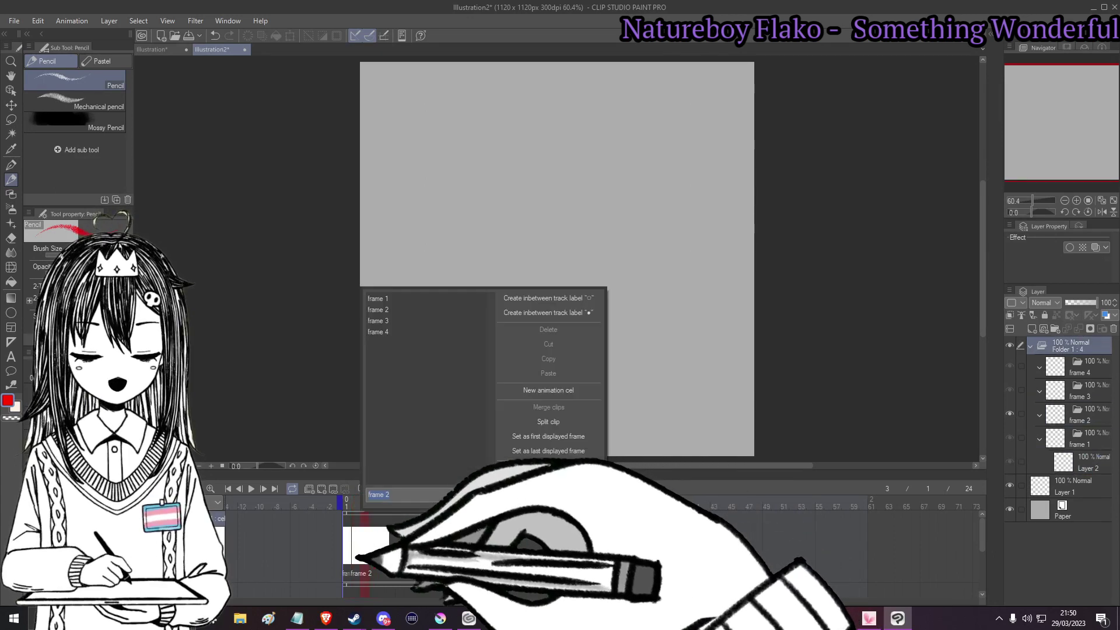
click(360, 557)
right_click(364, 546)
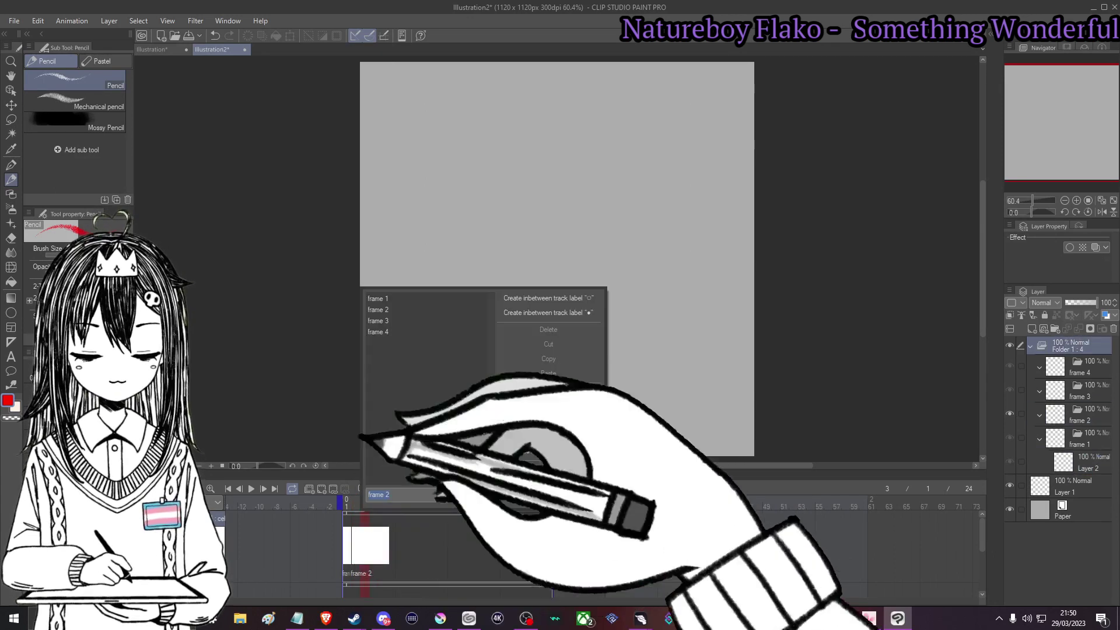
click(379, 323)
right_click(373, 545)
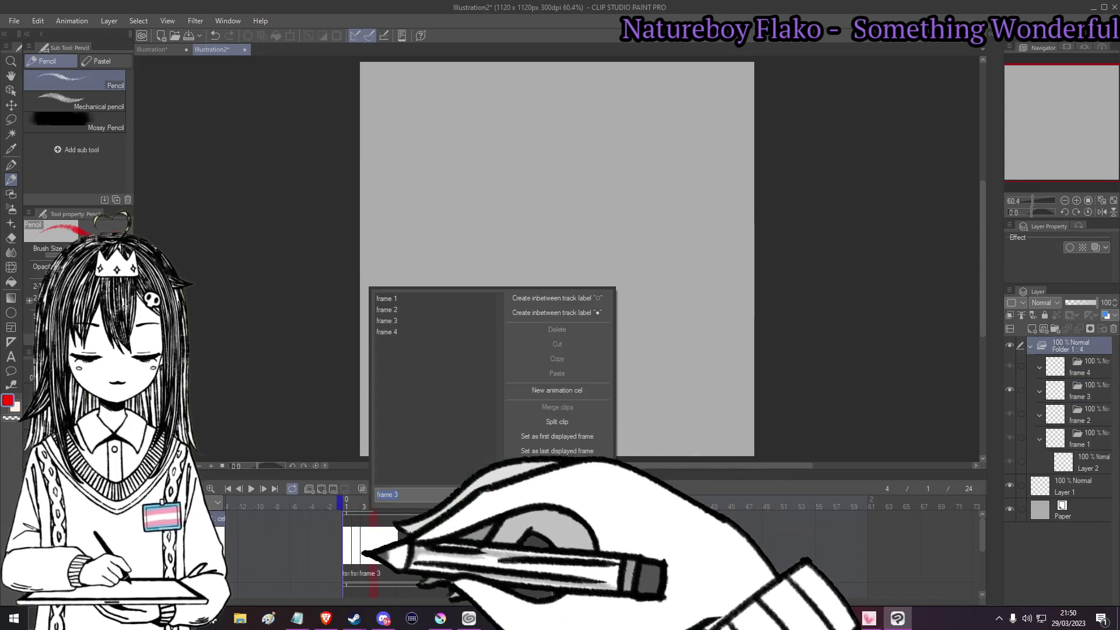
click(380, 335)
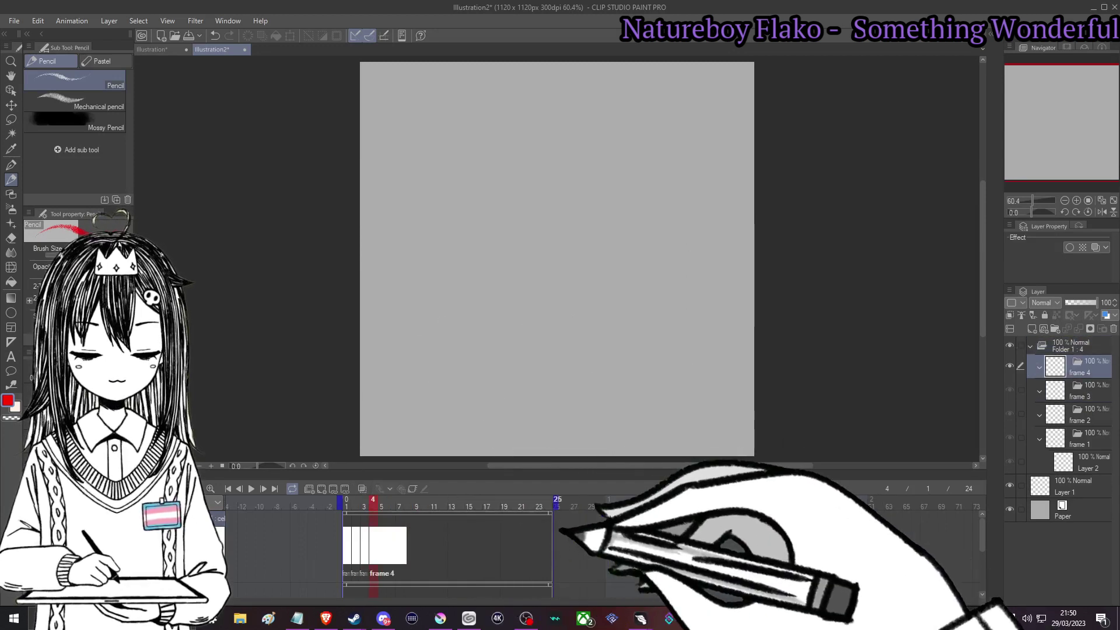
drag(442, 503, 382, 503)
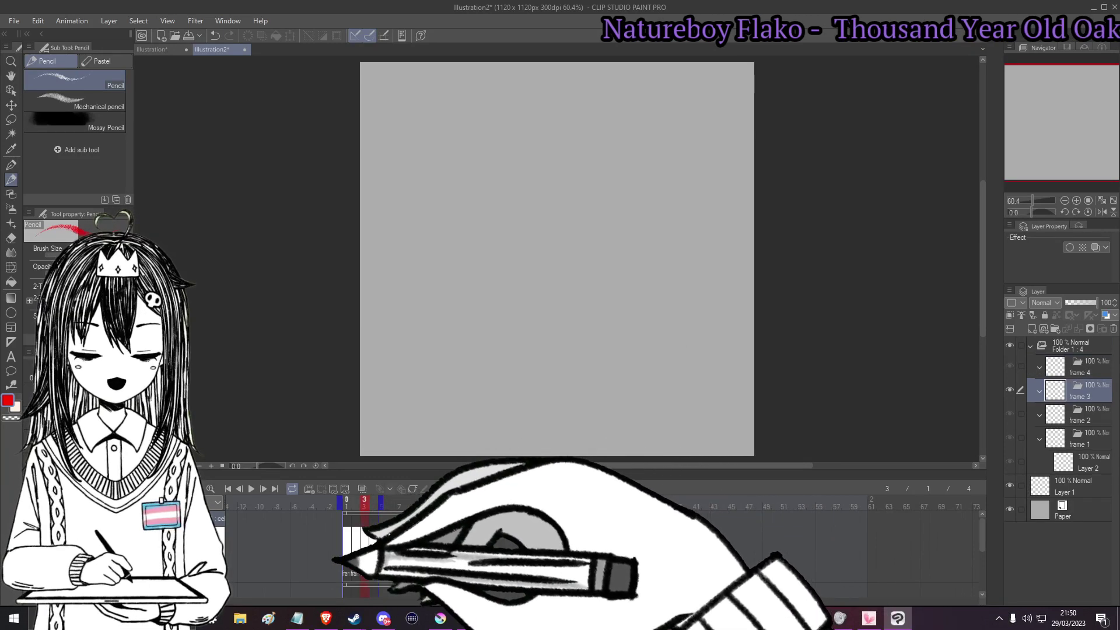
- Draw a large red numeral 1 on the frame 1 layer and a 2 on the frame 2 layer with the Pencil
click(347, 552)
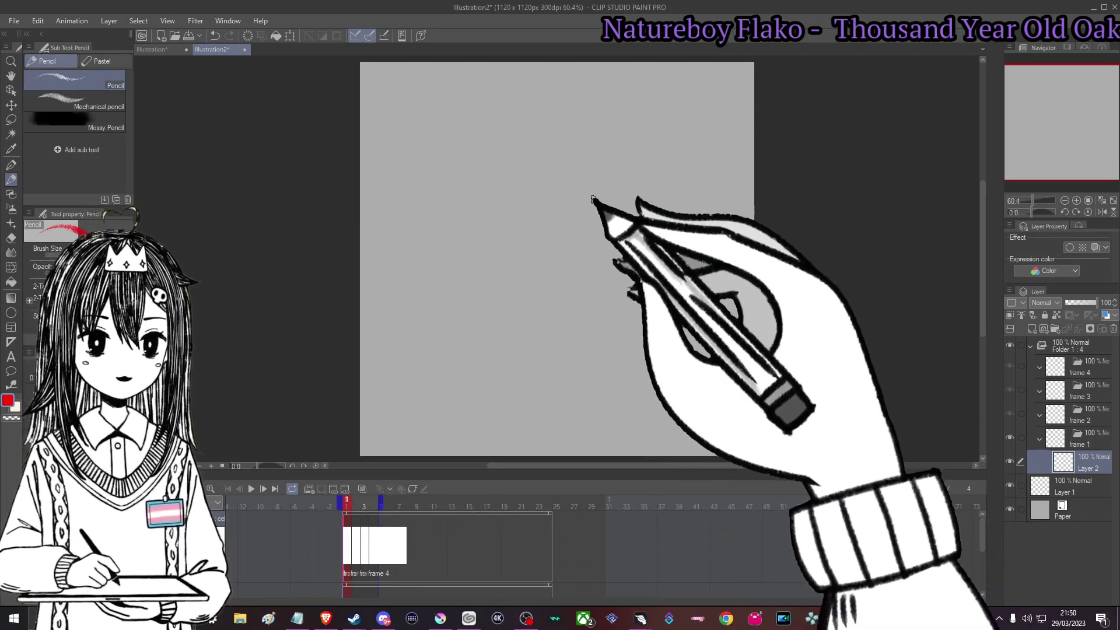
mouse_move(502, 194)
mouse_down()
mouse_move(555, 148)
mouse_move(553, 244)
mouse_move(601, 262)
mouse_up()
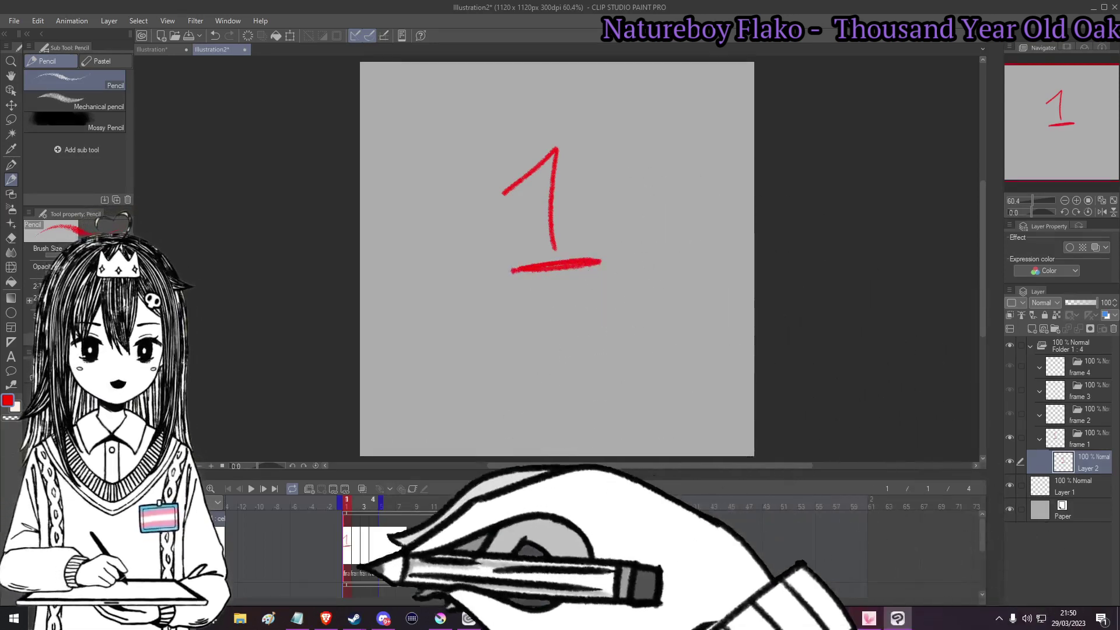
click(355, 551)
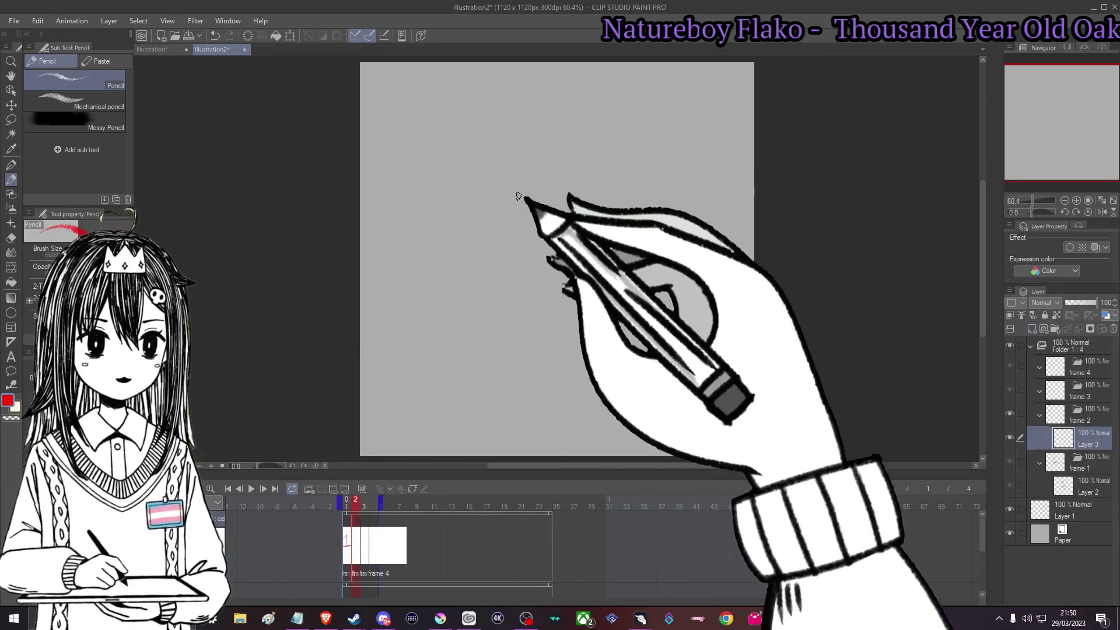
mouse_move(495, 194)
mouse_down()
mouse_move(563, 185)
mouse_move(588, 275)
mouse_move(604, 283)
mouse_up()
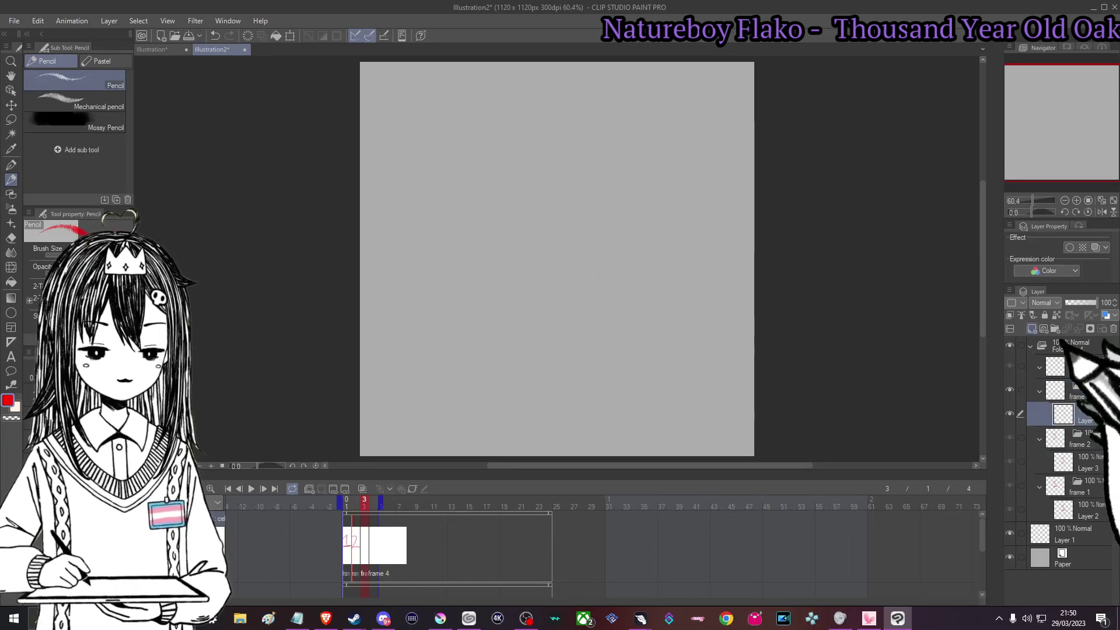
- Draw a red 3 on the frame 3 layer and a red 4 on a new layer inside the frame 4 folder
mouse_move(498, 192)
mouse_down()
mouse_move(518, 169)
mouse_move(539, 229)
mouse_move(570, 248)
mouse_move(511, 290)
mouse_up()
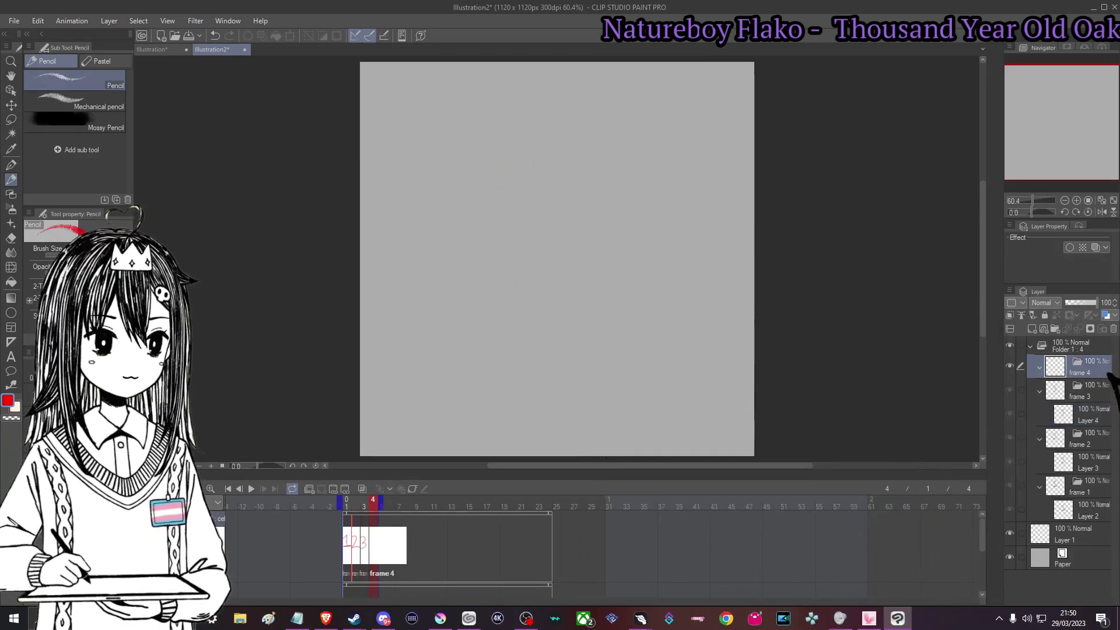
click(1032, 328)
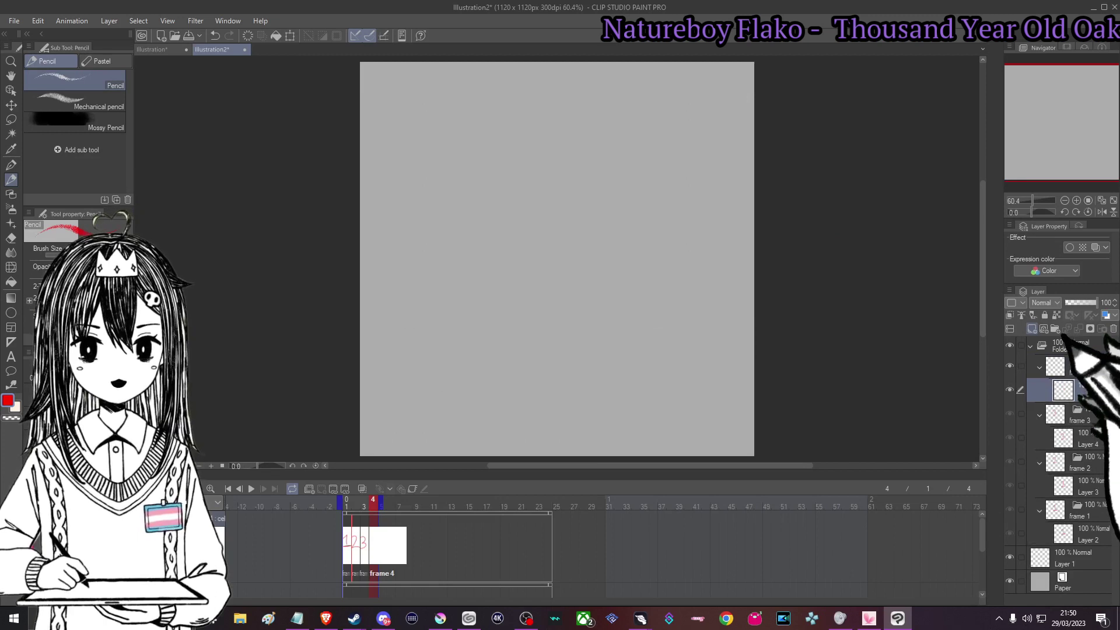
mouse_move(529, 174)
mouse_down()
mouse_move(495, 273)
mouse_move(559, 258)
mouse_up()
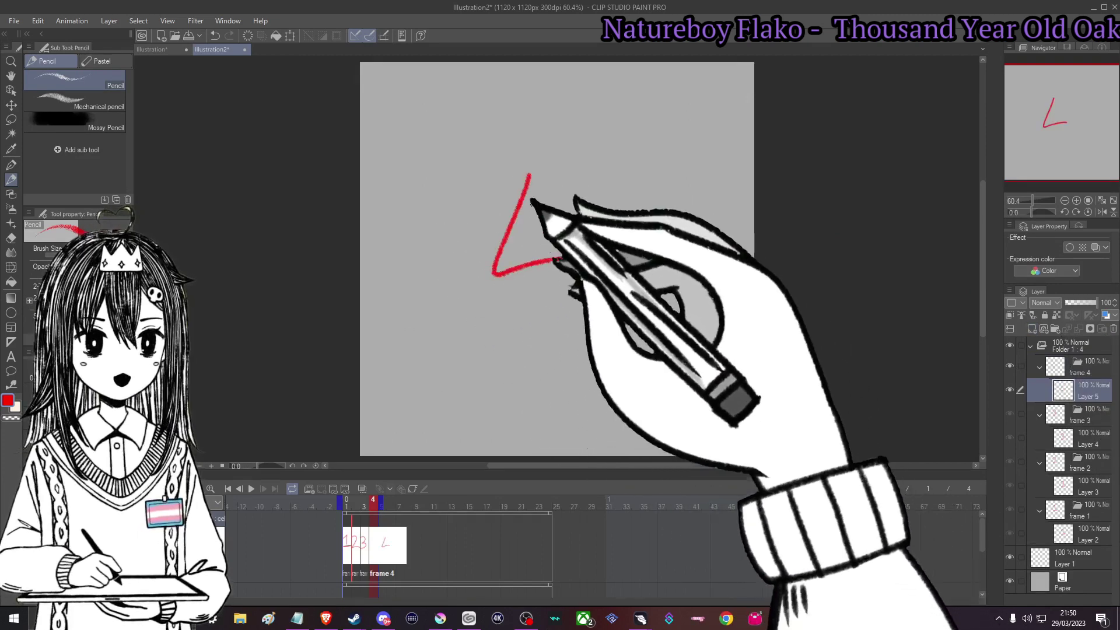
drag(530, 199, 531, 311)
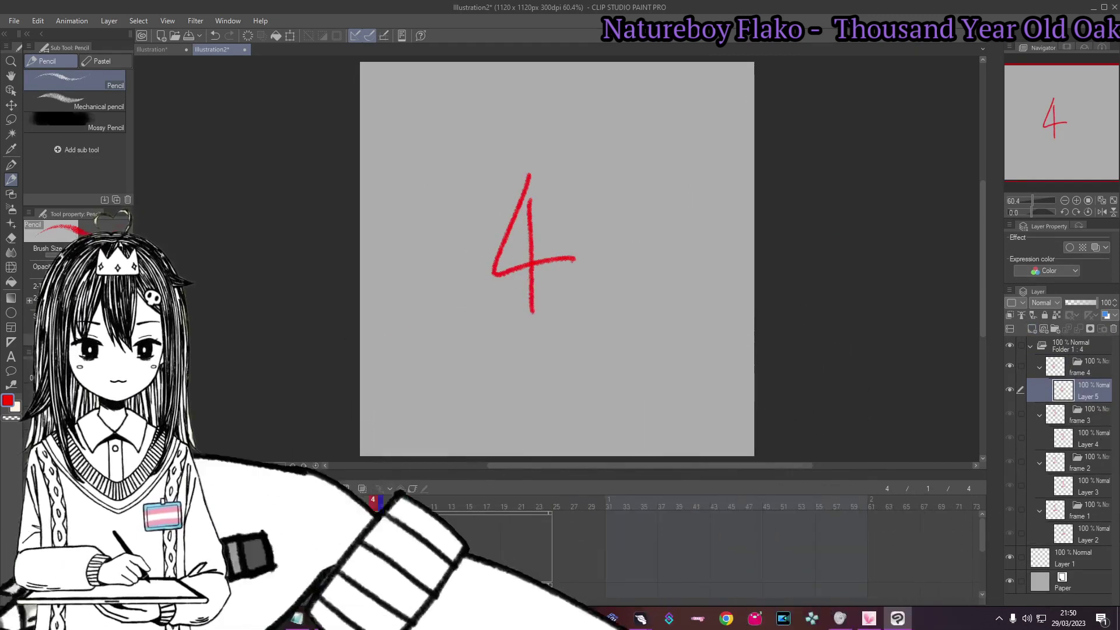
- Change the timeline's frame rate to 10 fps, previewing the animation before and after the change
click(251, 489)
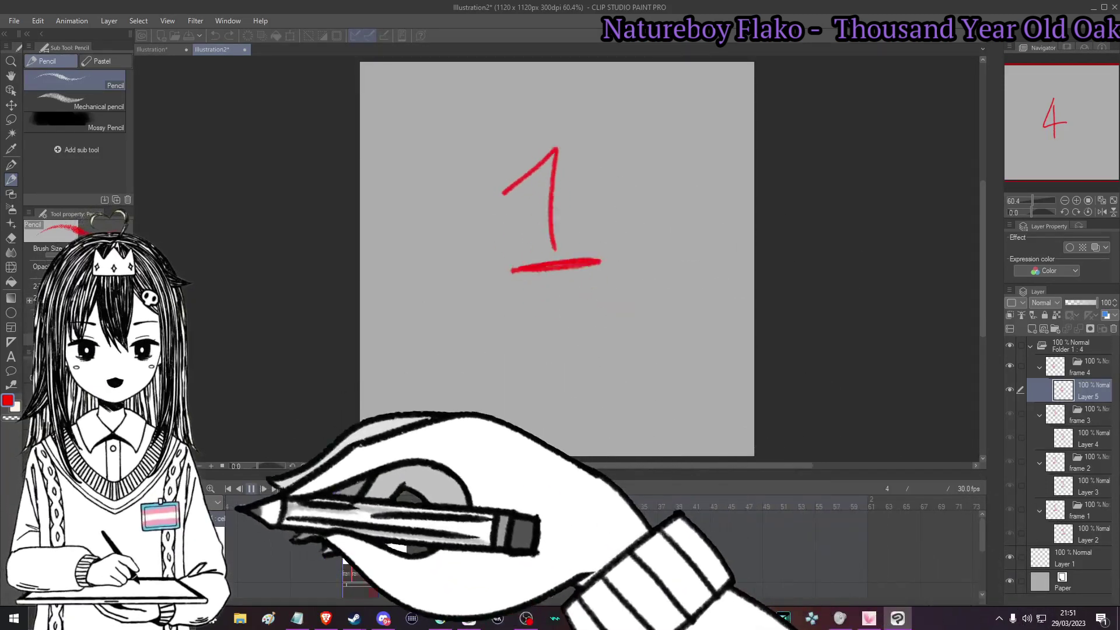
click(250, 489)
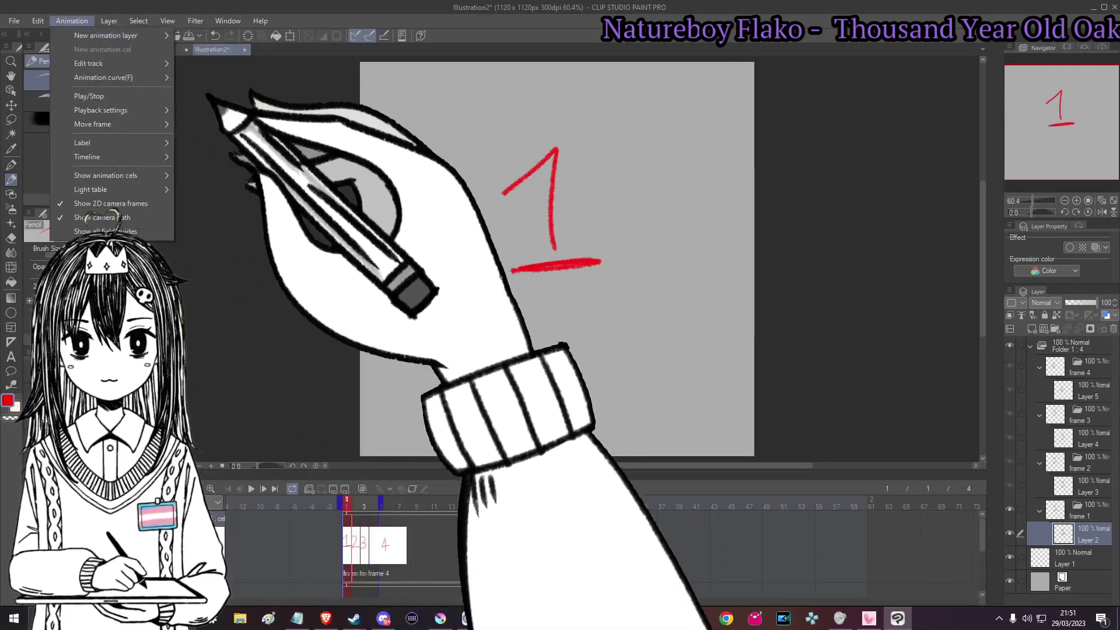
mouse_move(132, 158)
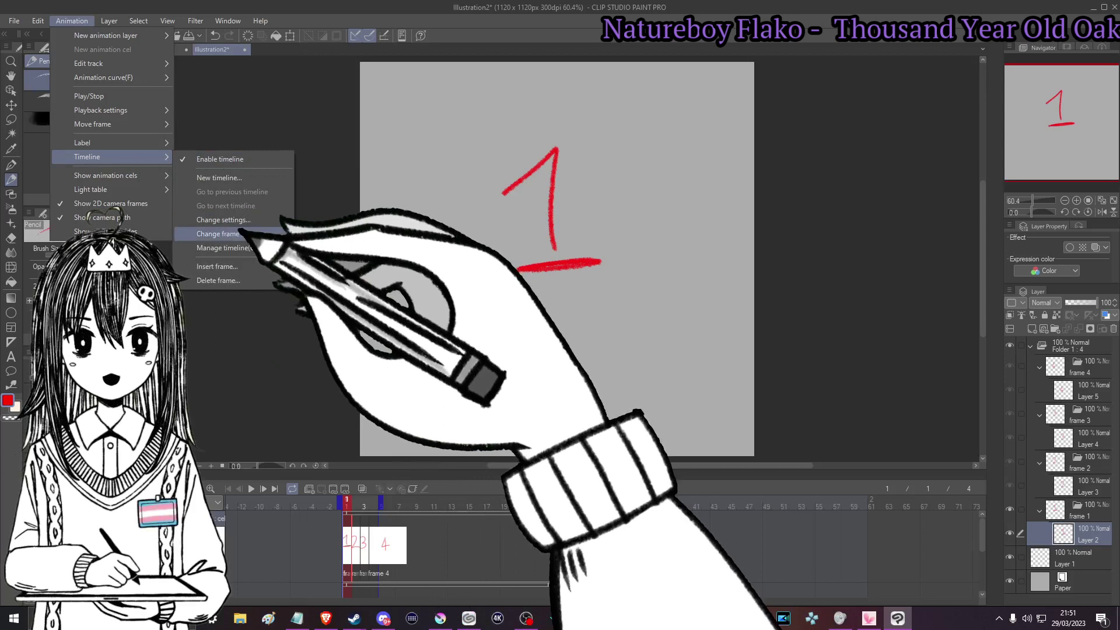
click(265, 223)
click(581, 300)
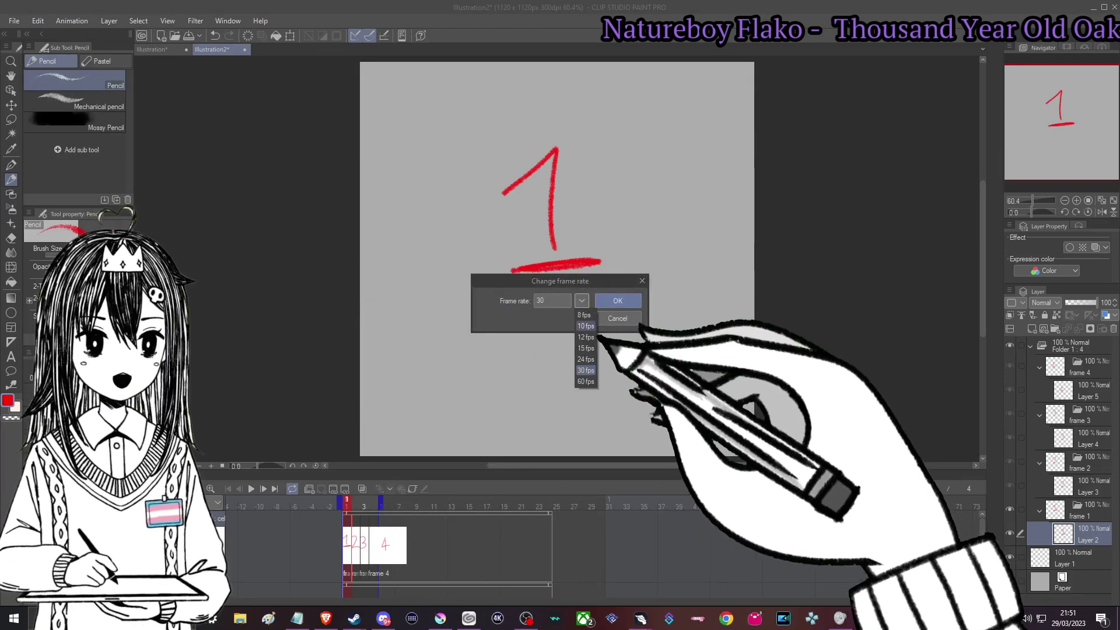
click(618, 300)
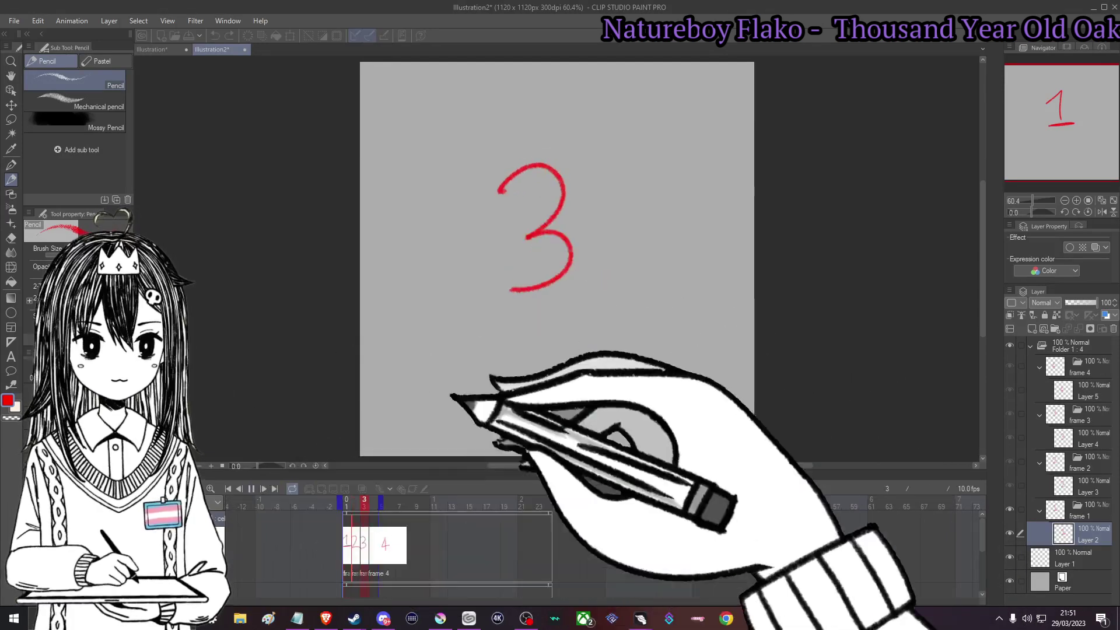
key(space)
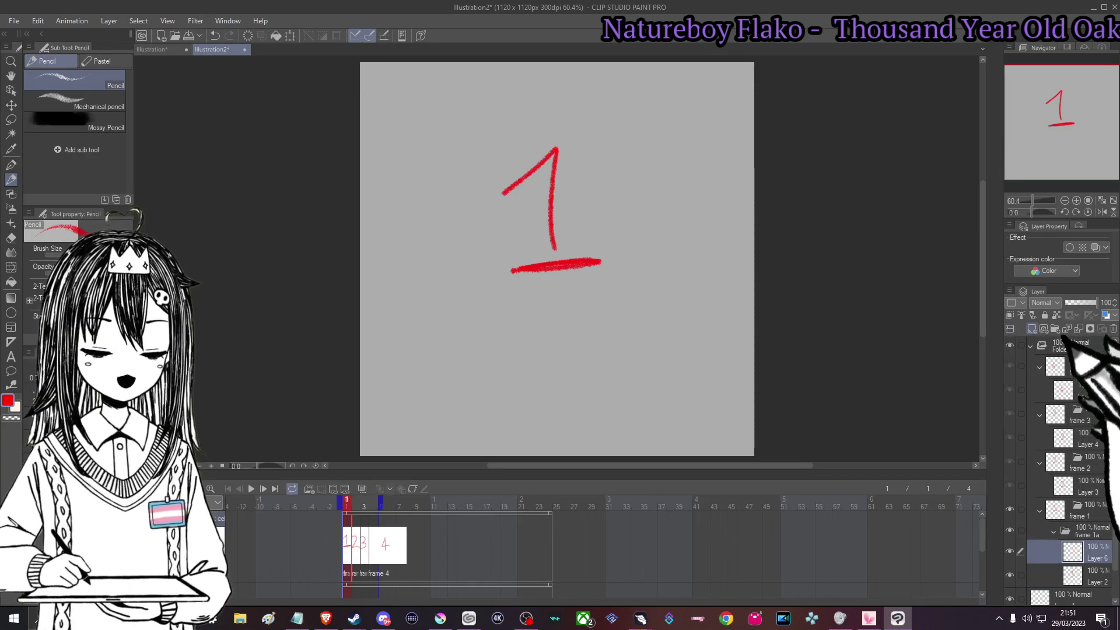
- Draw a small red 1 near the canvas's lower right on the upper layer in the frame 1a folder, and collapse that folder
mouse_move(627, 334)
mouse_down()
mouse_move(661, 316)
mouse_move(661, 382)
mouse_move(692, 374)
mouse_up()
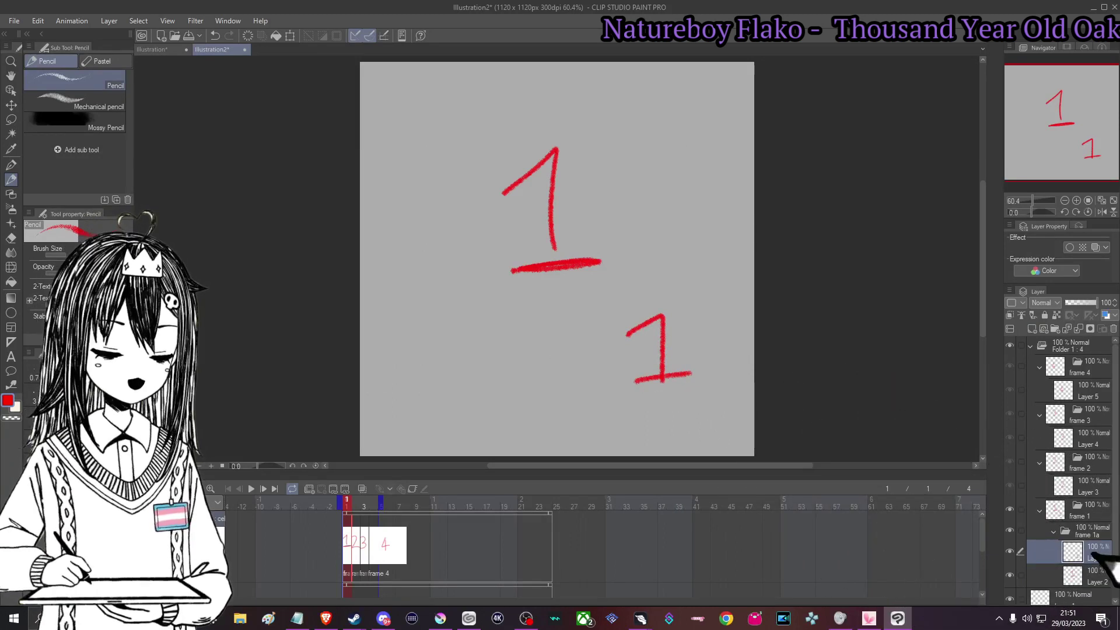
click(1054, 532)
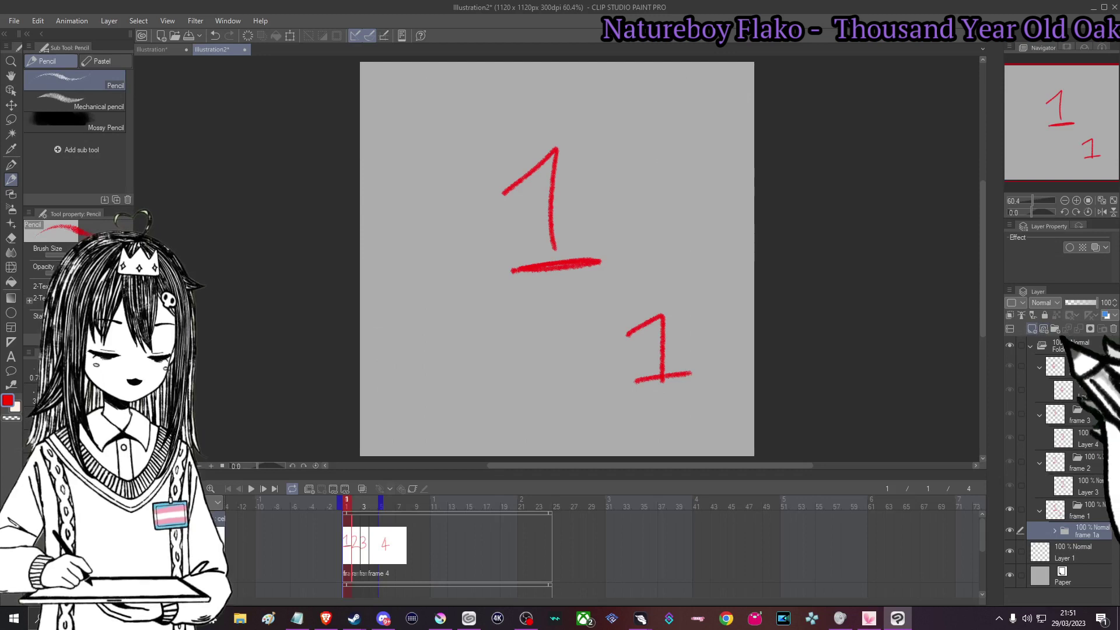
- Add a 35% opacity layer above the frame 1a folder, draw a blue question mark at the canvas's lower left, and play the animation
click(1032, 328)
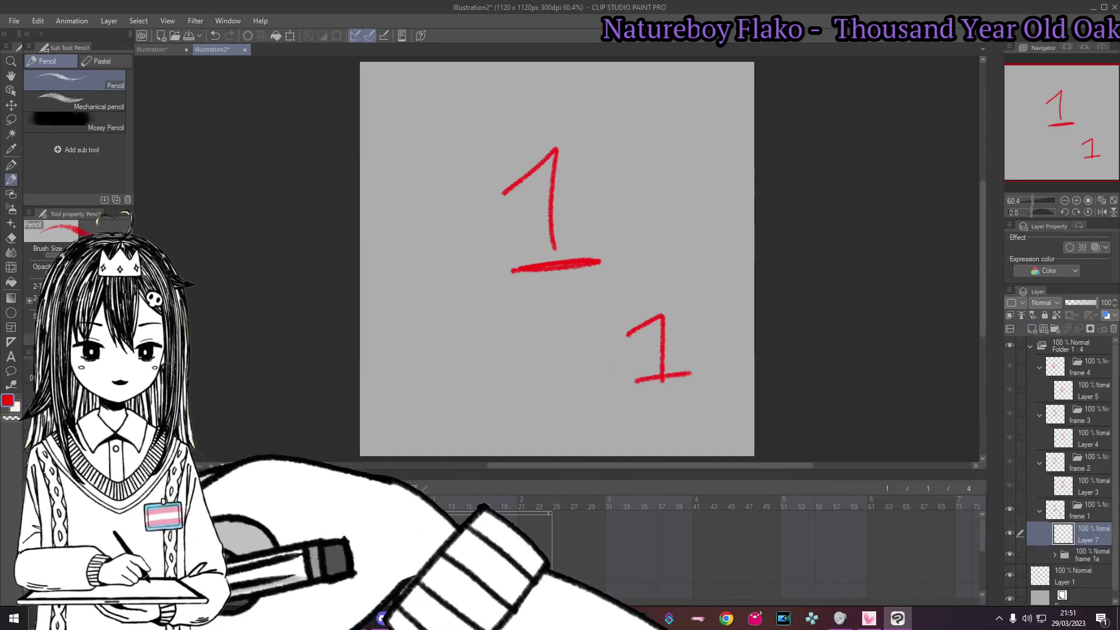
click(76, 584)
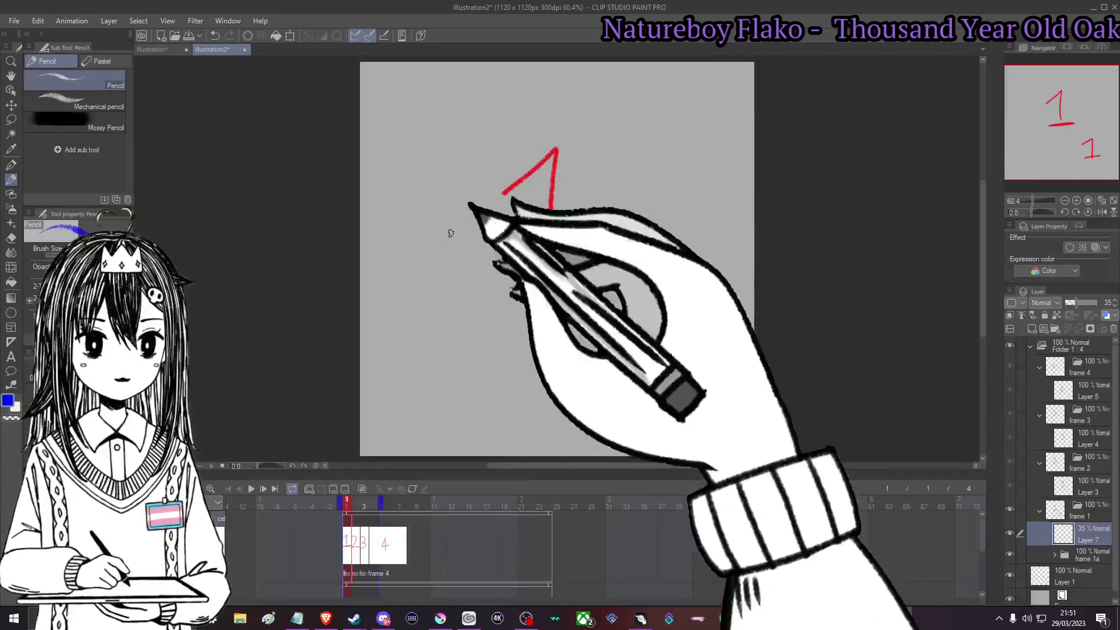
mouse_move(420, 342)
mouse_down()
mouse_move(450, 334)
mouse_move(455, 381)
mouse_up()
click(451, 407)
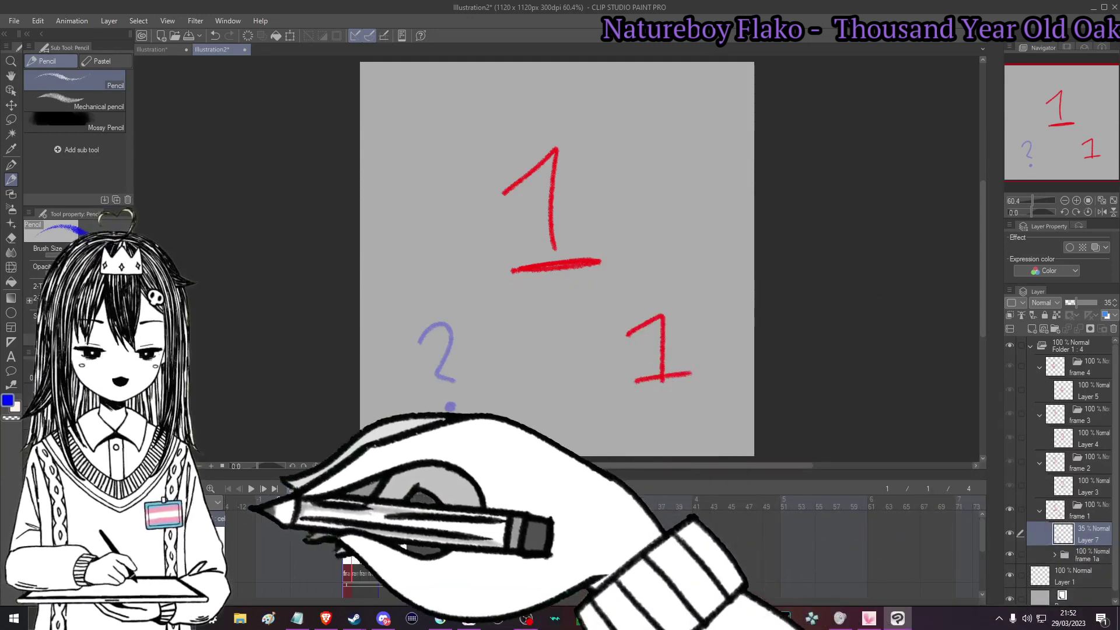
click(252, 489)
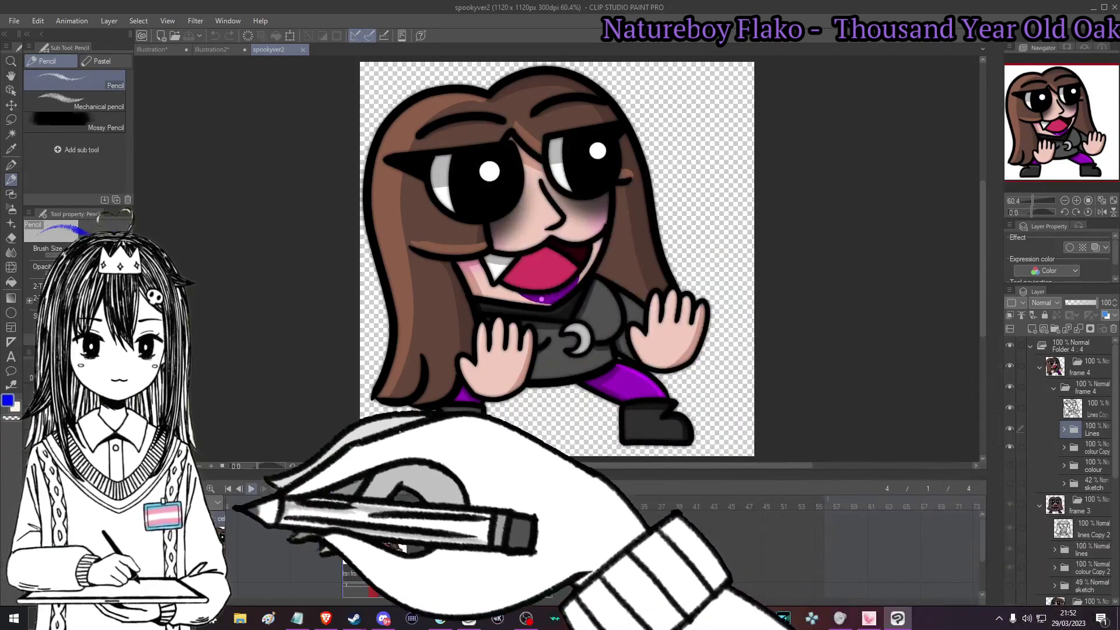
- Play the finished spookyver2 animation and examine how its frame folders are organised, down to the frame 1 folder
click(251, 489)
key(space)
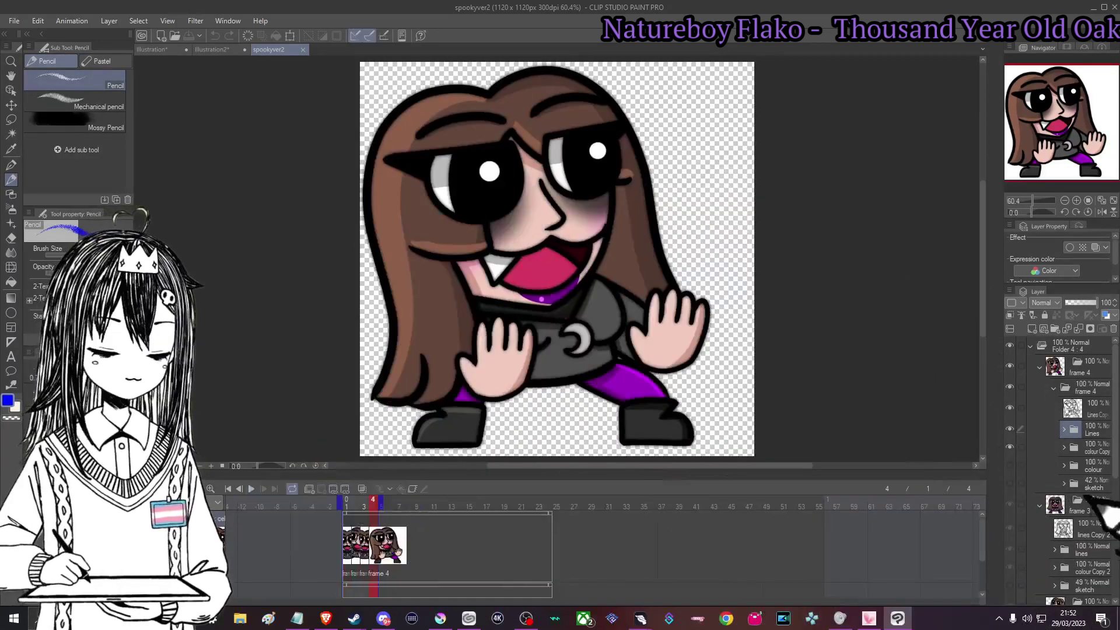
scroll(1116, 500, down, 8)
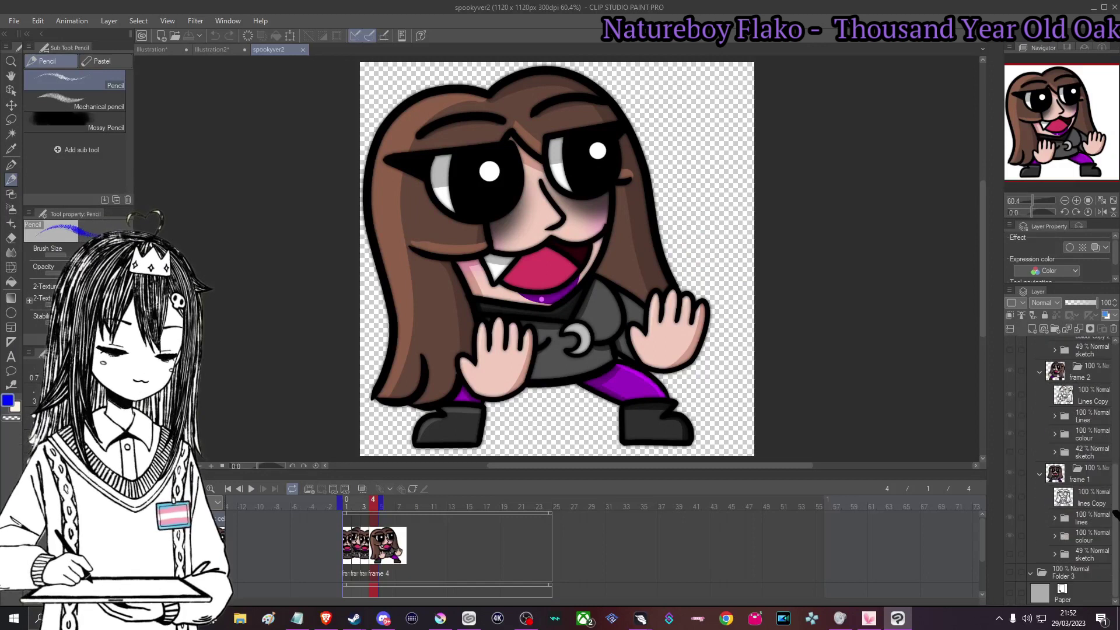
click(1079, 474)
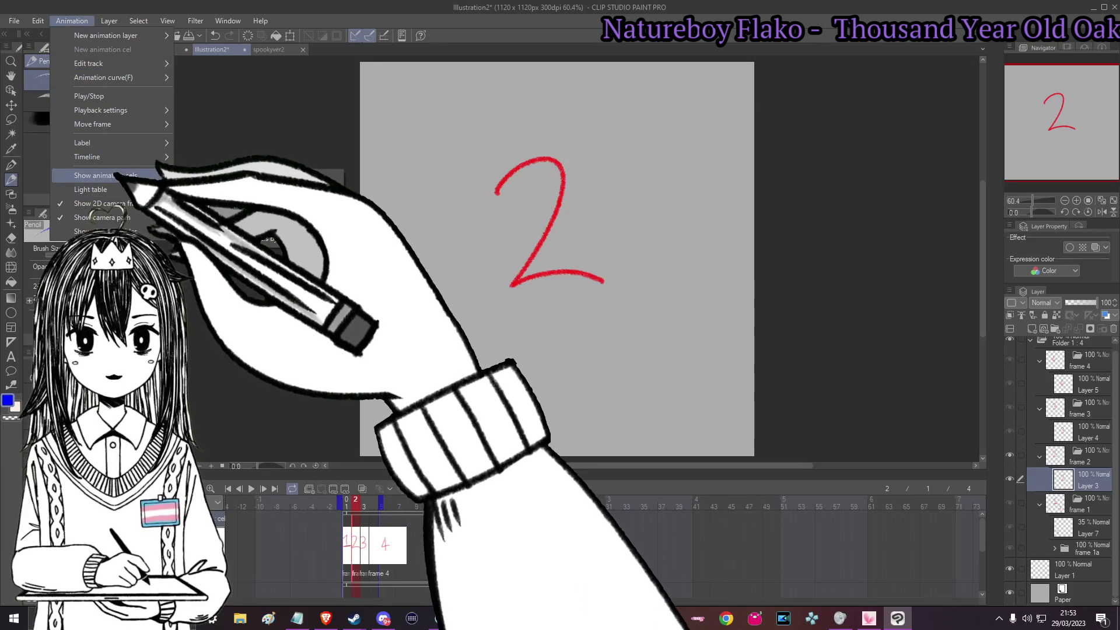
- Turn on onion skin for the numbered animation in Illustration2 and set its starting opacity level to 19%
mouse_move(160, 175)
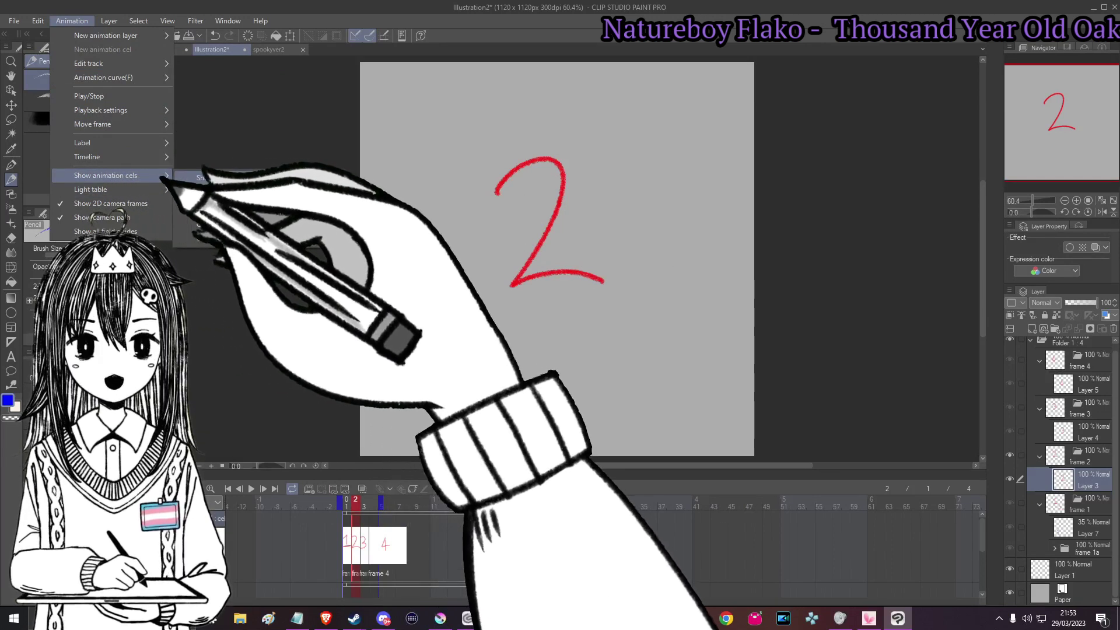
click(250, 192)
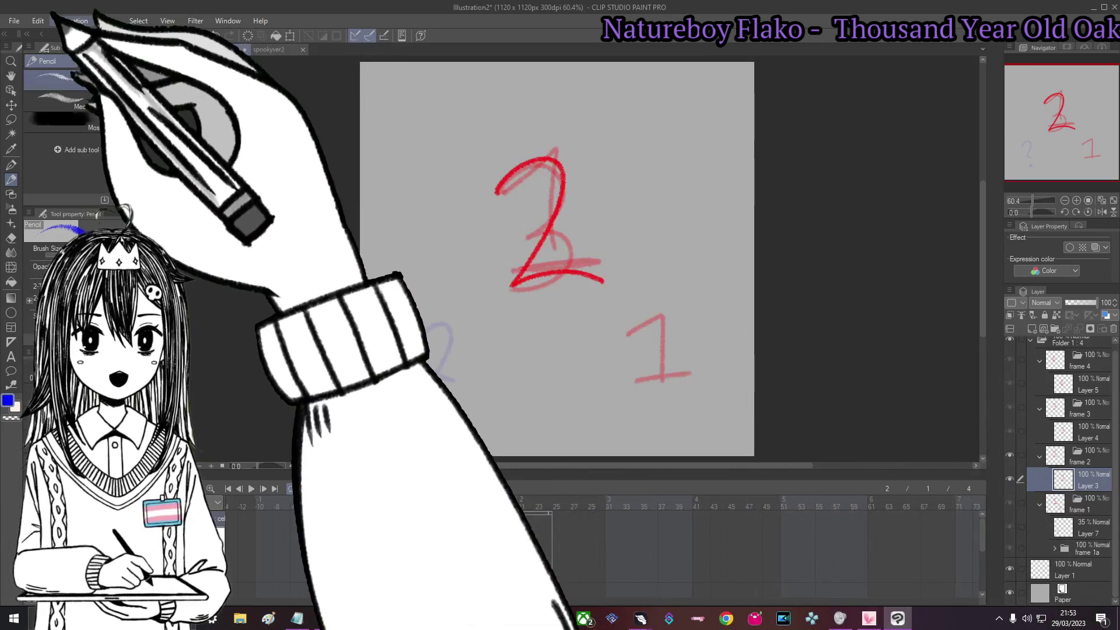
click(72, 21)
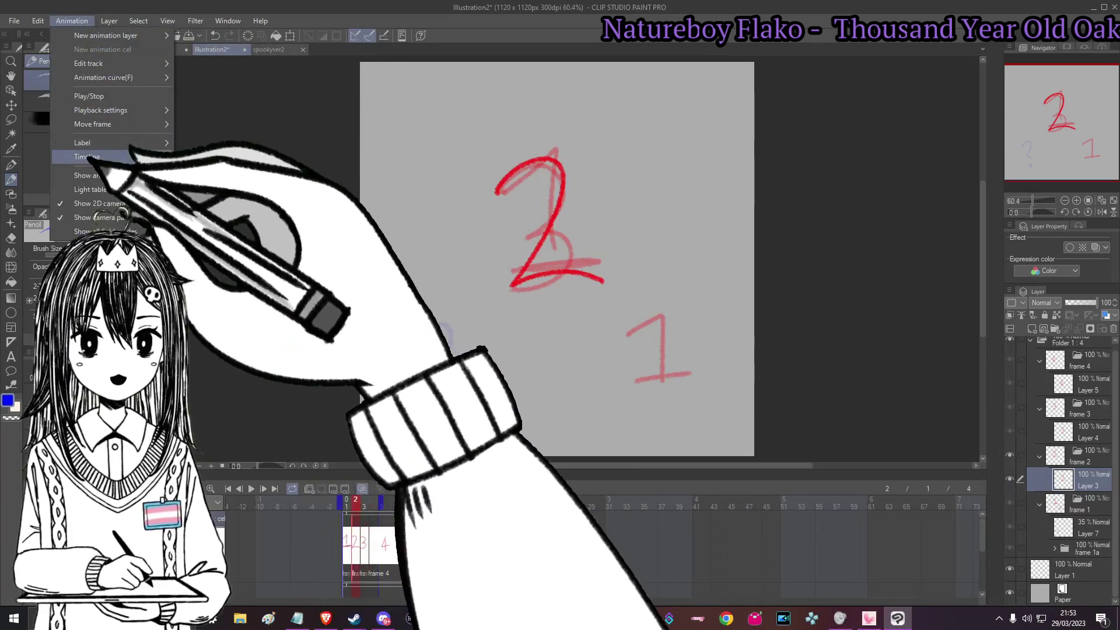
mouse_move(140, 158)
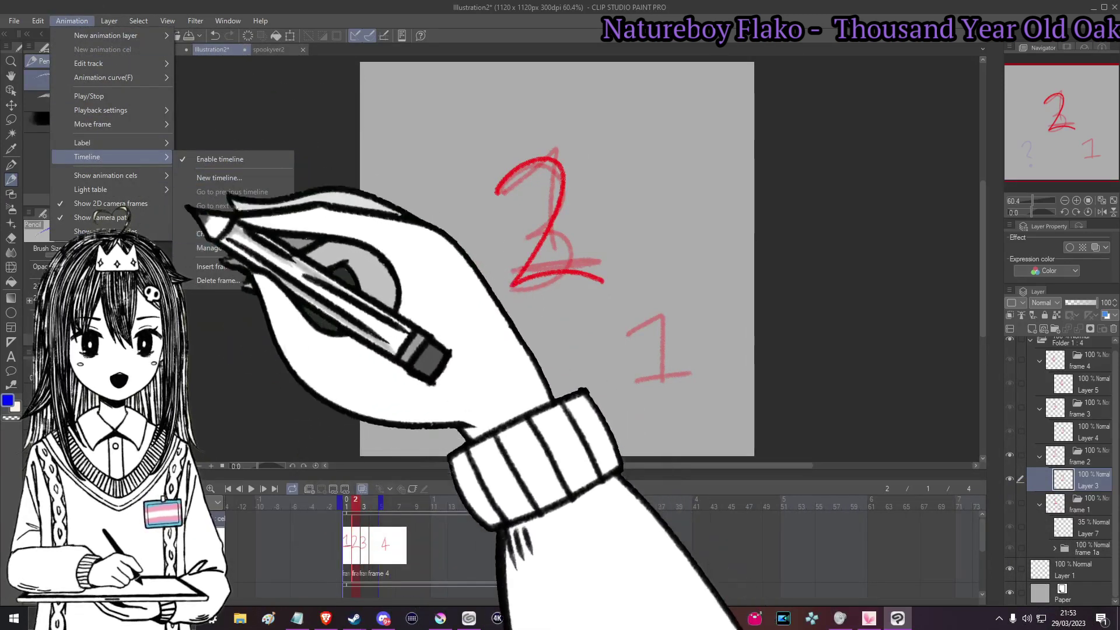
click(180, 194)
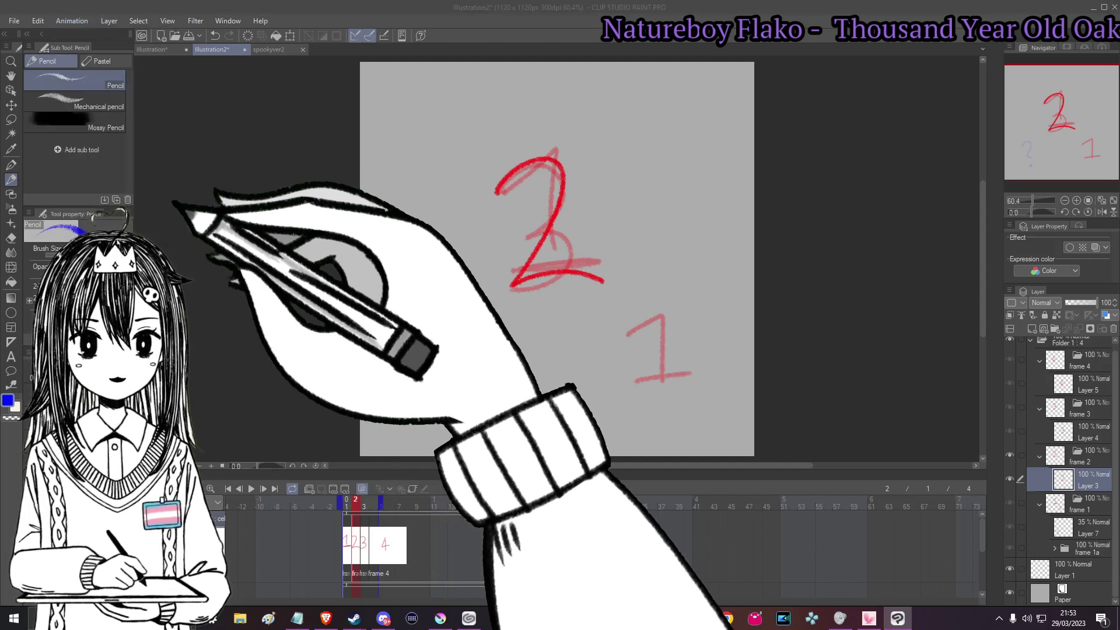
drag(945, 256, 945, 260)
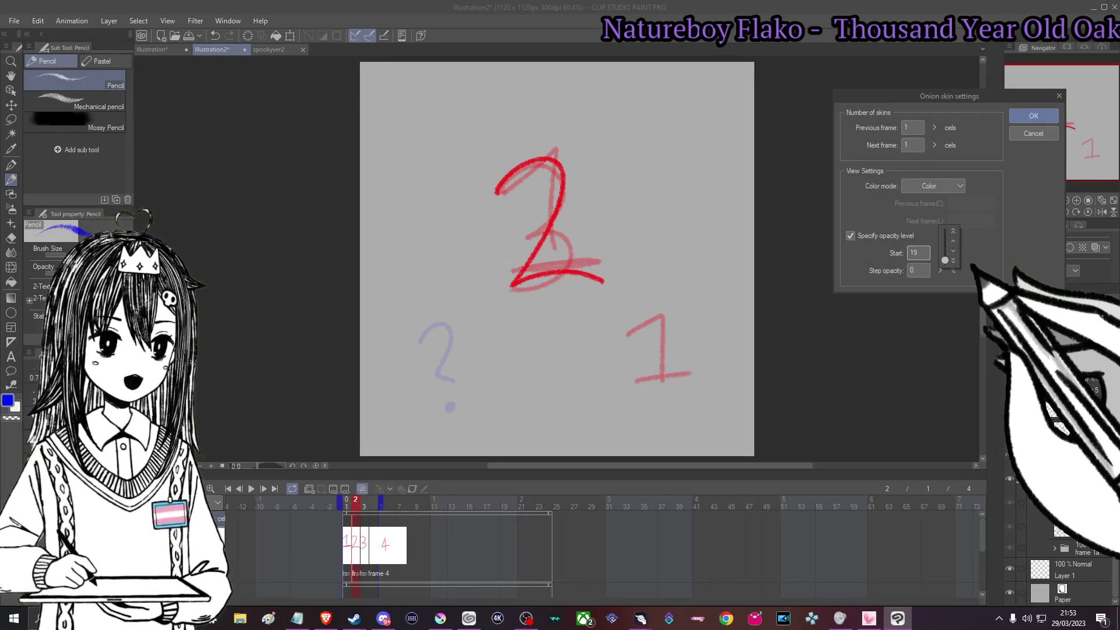
click(1032, 115)
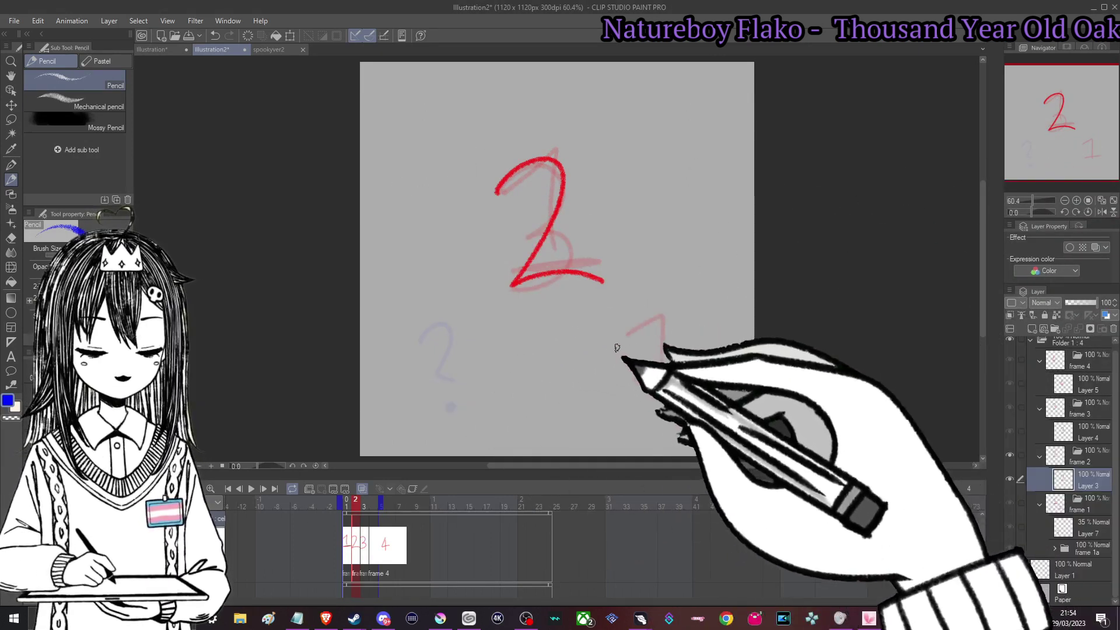
- Draw a blue 2 at the canvas's lower right and a blue exclamation mark at its lower left on the frame 2 layer, previewing the animation
mouse_move(635, 328)
mouse_down()
mouse_move(659, 338)
mouse_move(638, 368)
mouse_move(674, 372)
mouse_up()
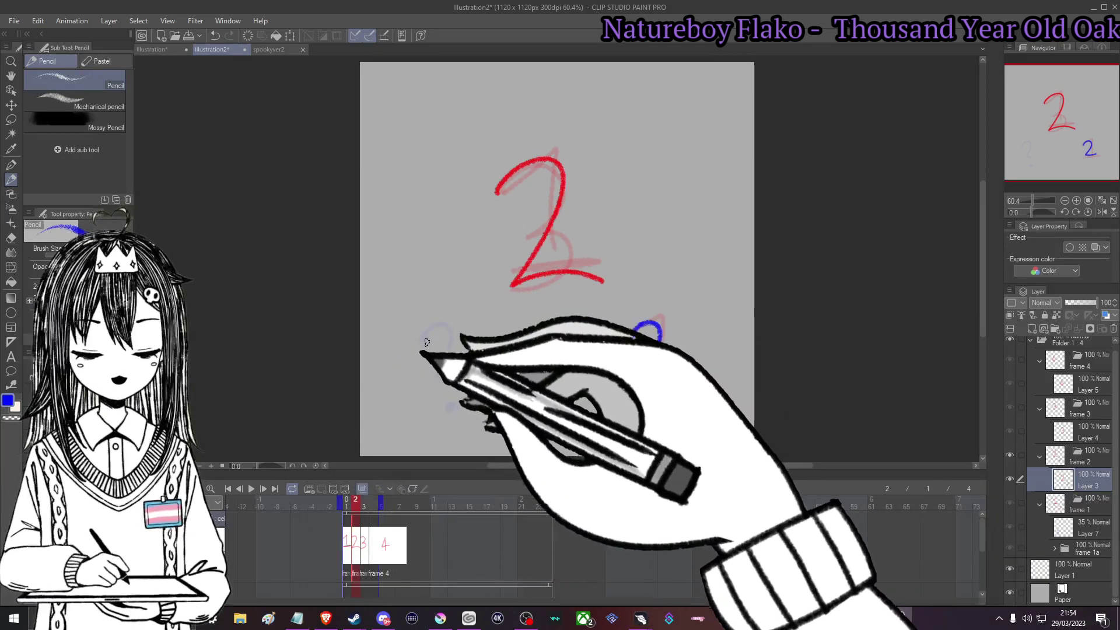
drag(434, 315, 449, 382)
click(448, 405)
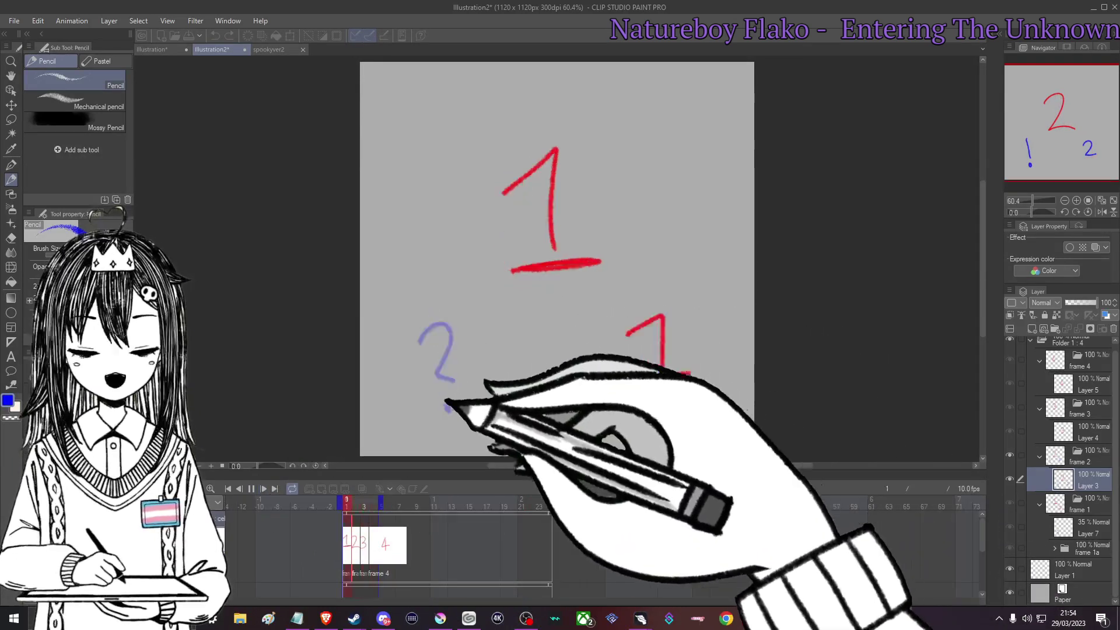
click(251, 489)
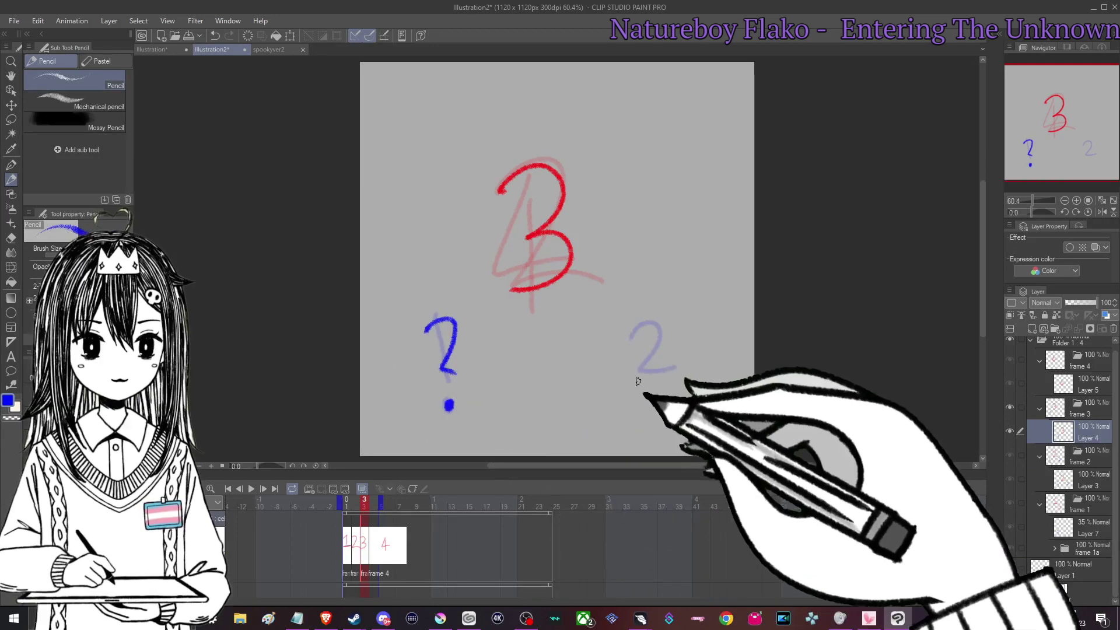
- Draw a blue 3 at the lower right of frame 3, and a blue exclamation mark and blue 4 on the frame 4 layer
mouse_move(635, 337)
mouse_down()
mouse_move(662, 337)
mouse_move(644, 355)
mouse_move(643, 383)
mouse_up()
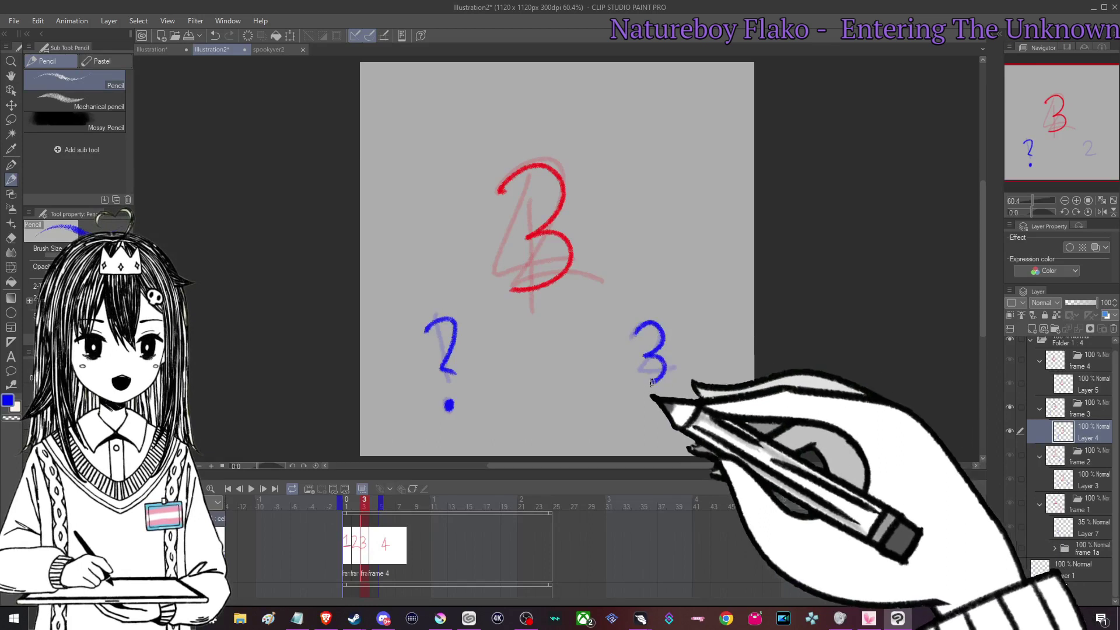
click(371, 547)
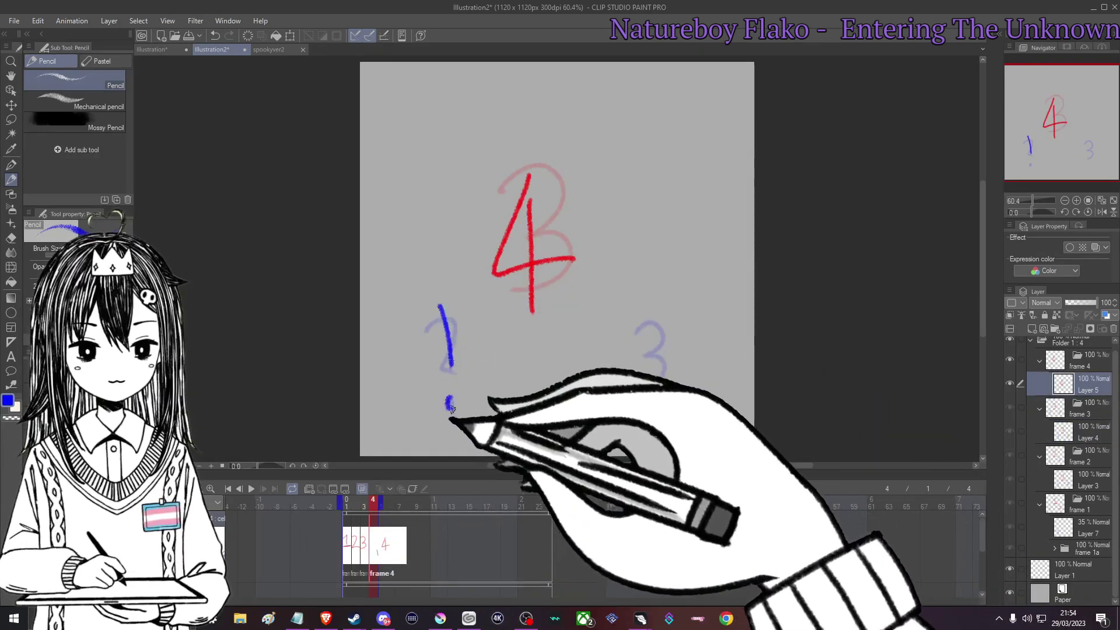
drag(451, 408, 451, 403)
mouse_move(652, 322)
mouse_down()
mouse_move(645, 364)
mouse_move(678, 363)
mouse_move(665, 382)
mouse_up()
- Play the completed four-frame animation, check frame 1 with its onion skin, and play the animation again
click(251, 488)
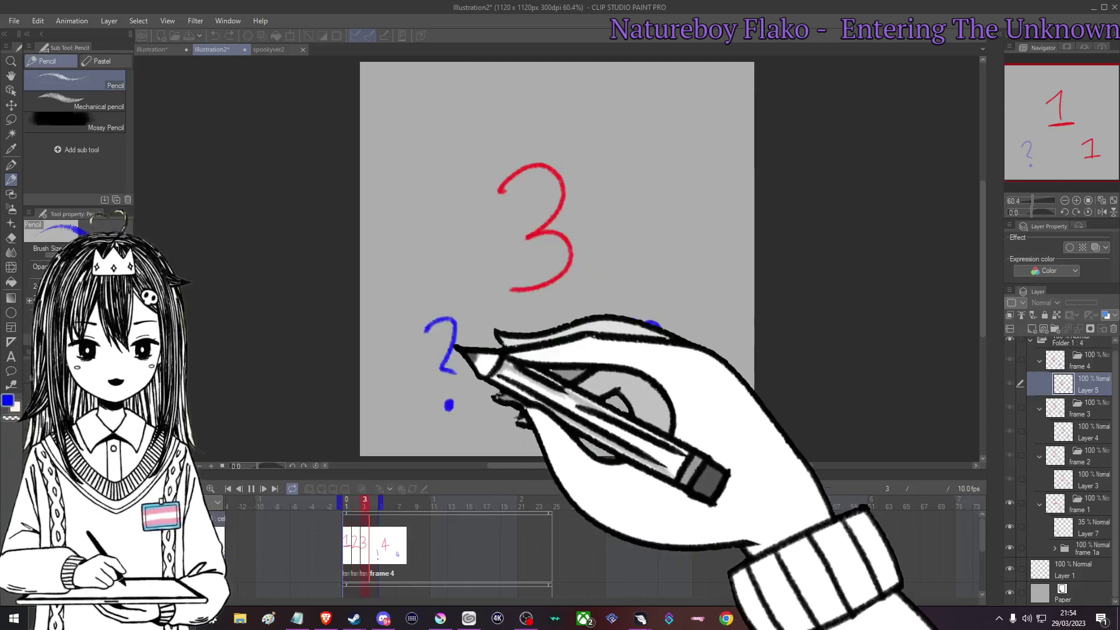
click(251, 489)
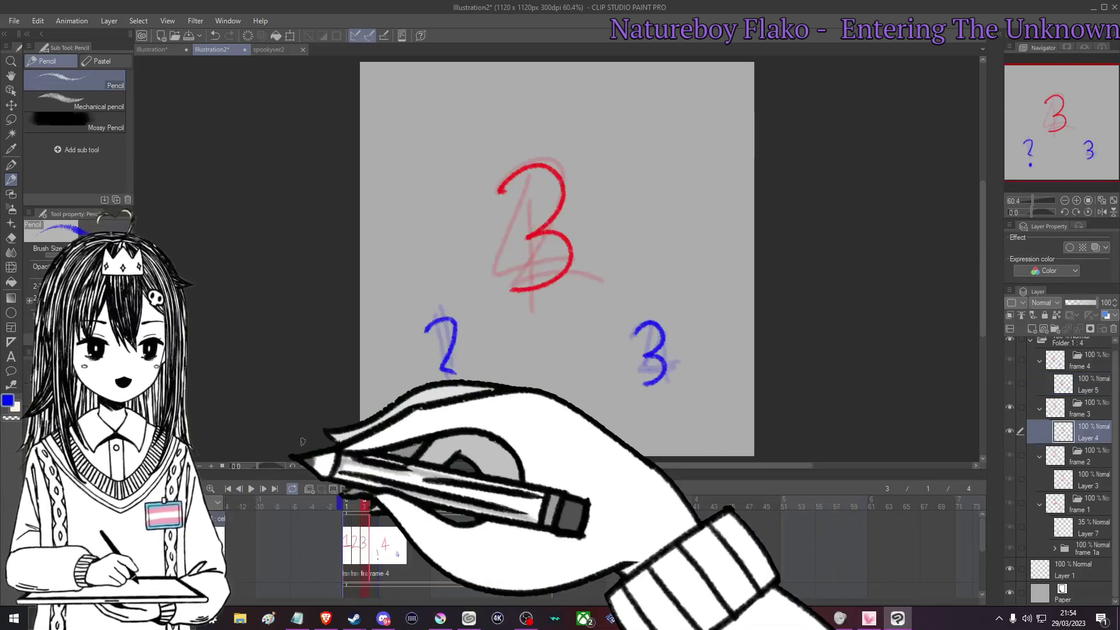
click(347, 542)
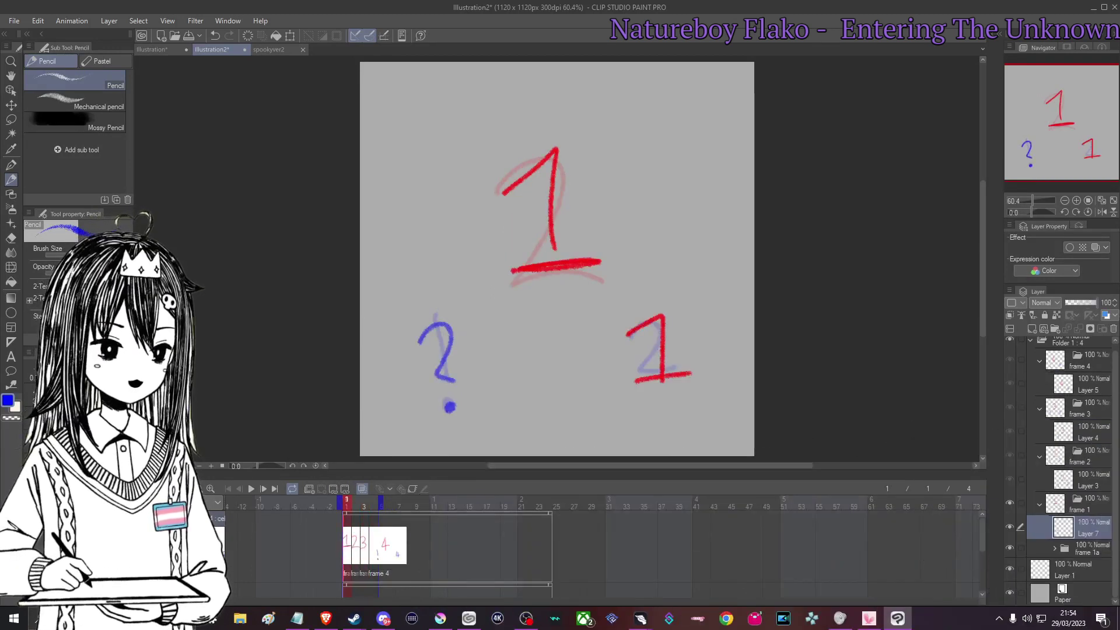
click(251, 489)
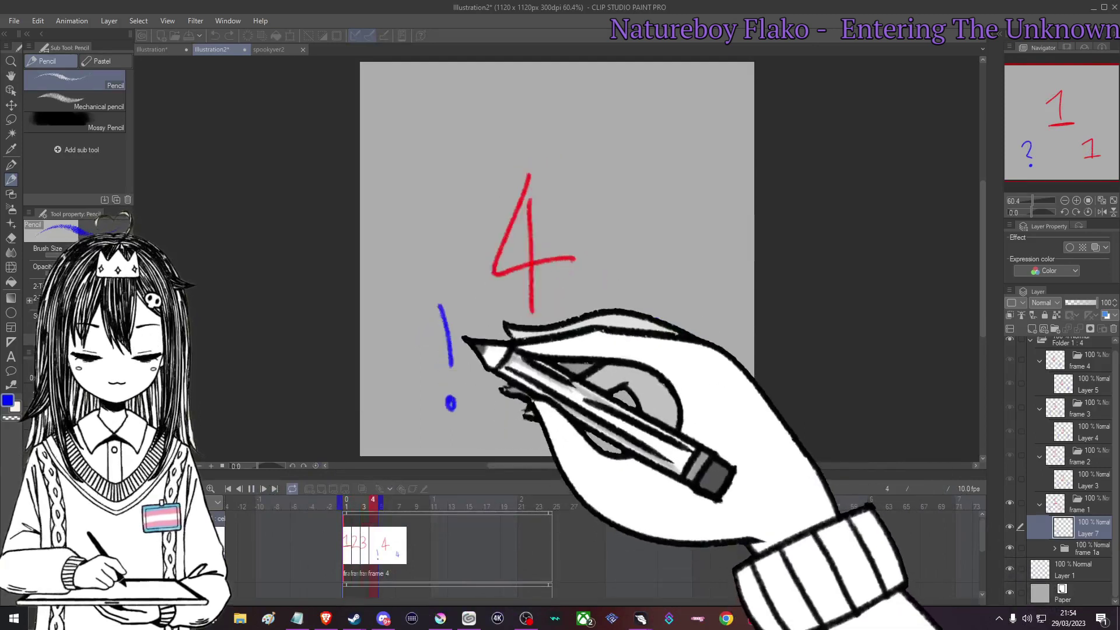
- Extend the playback range to frame 24 and space the four cels two frames apart on the timeline
click(381, 521)
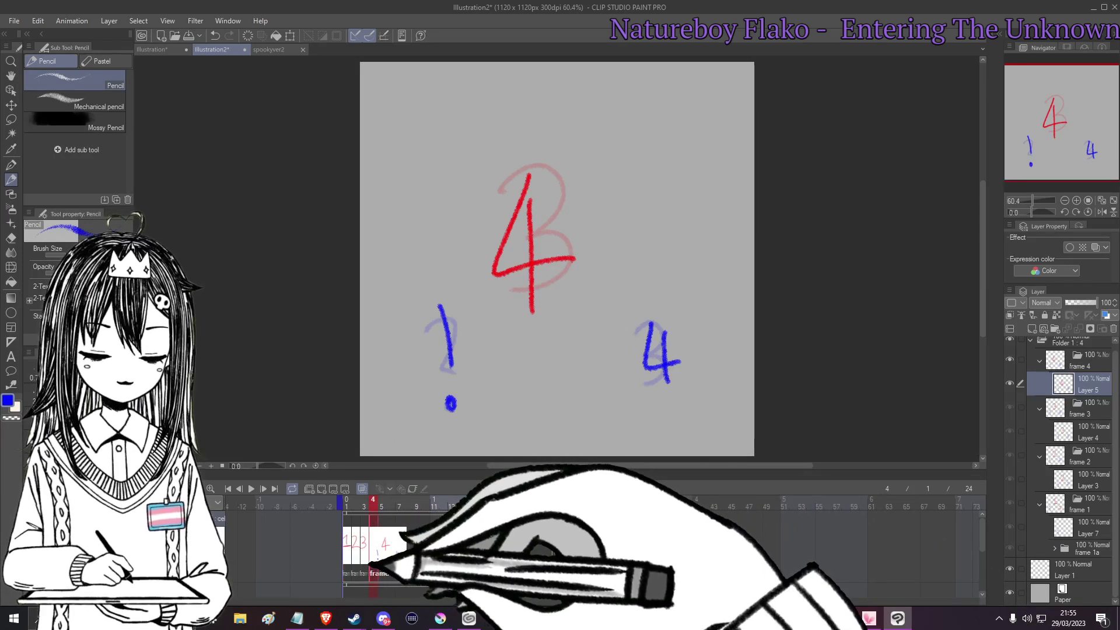
drag(437, 567, 428, 569)
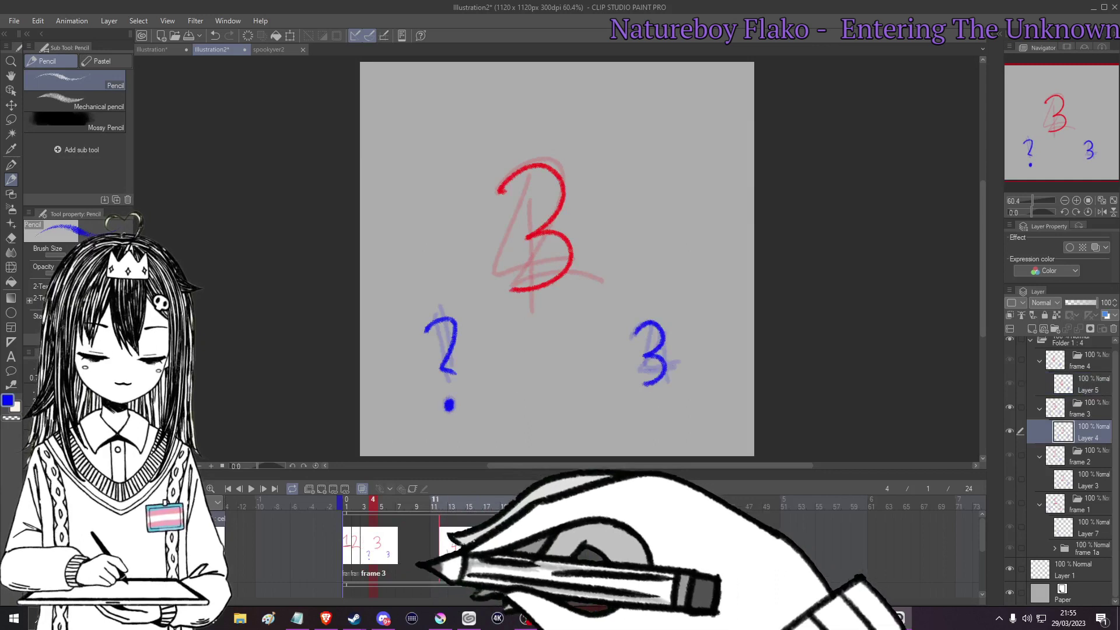
drag(413, 567, 367, 559)
click(417, 559)
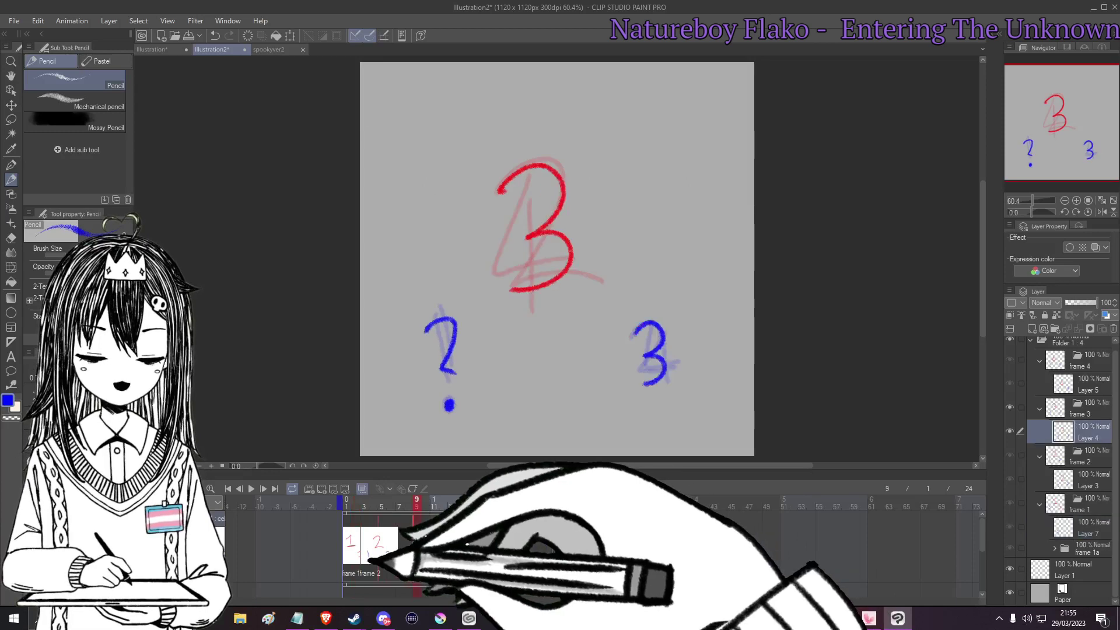
click(443, 559)
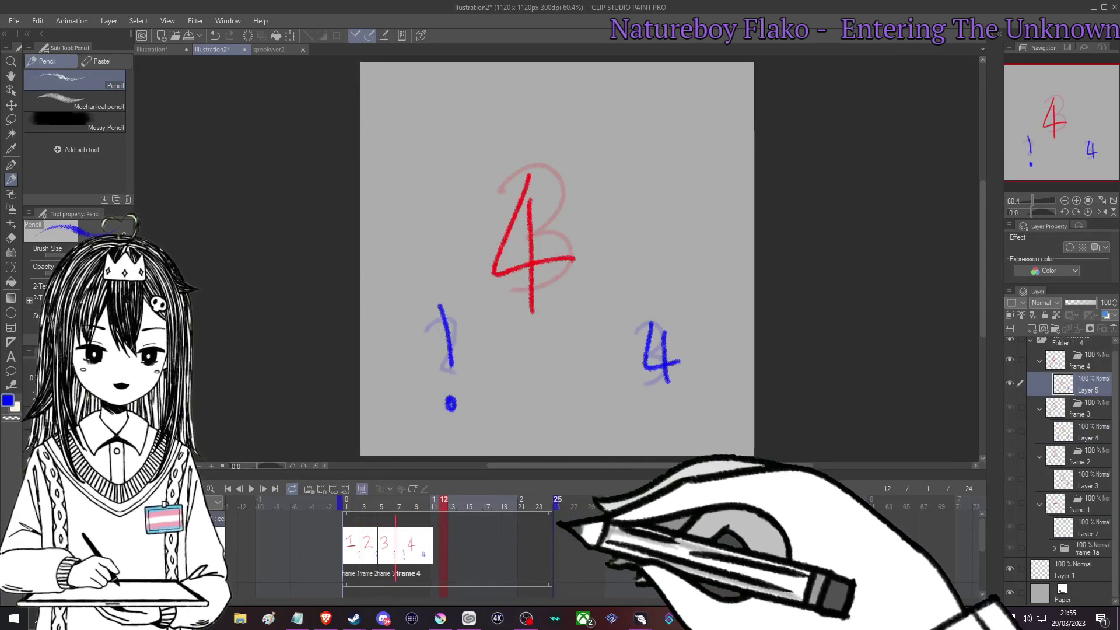
- Shorten the playback range so it ends at frame 8, and preview the slower animation
drag(392, 543, 411, 540)
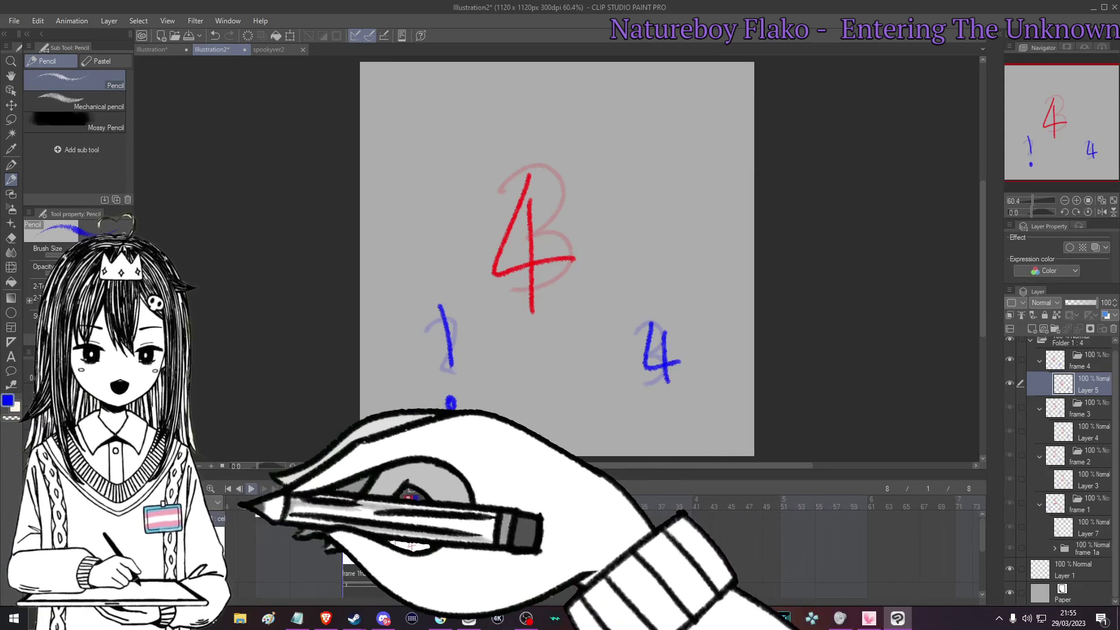
key(space)
click(251, 489)
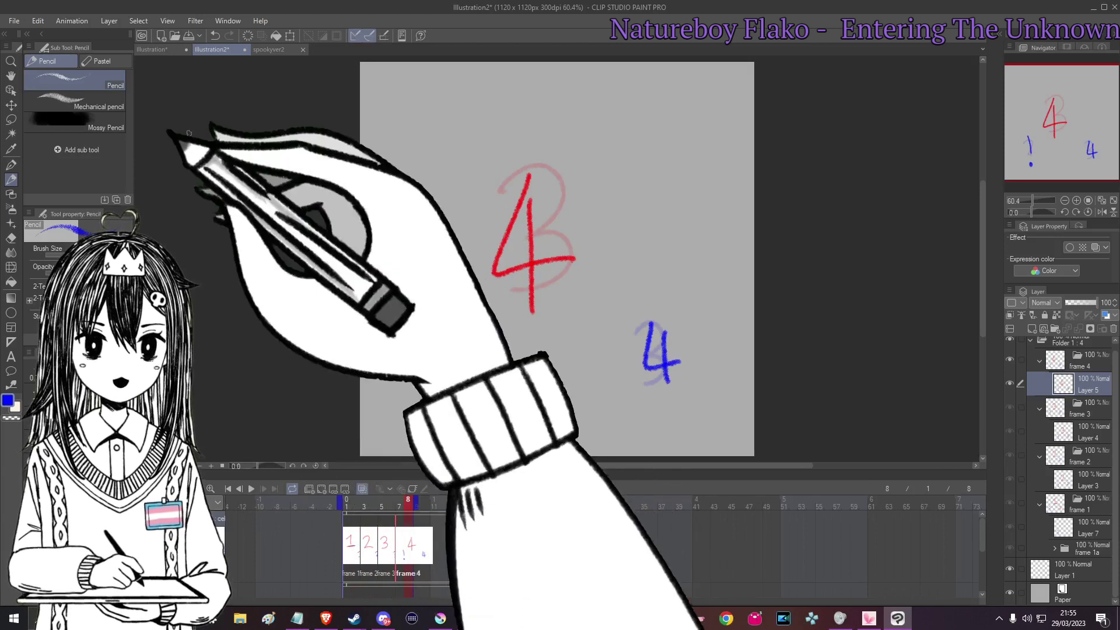
- Change the timeline's frame rate to 24 fps
click(71, 20)
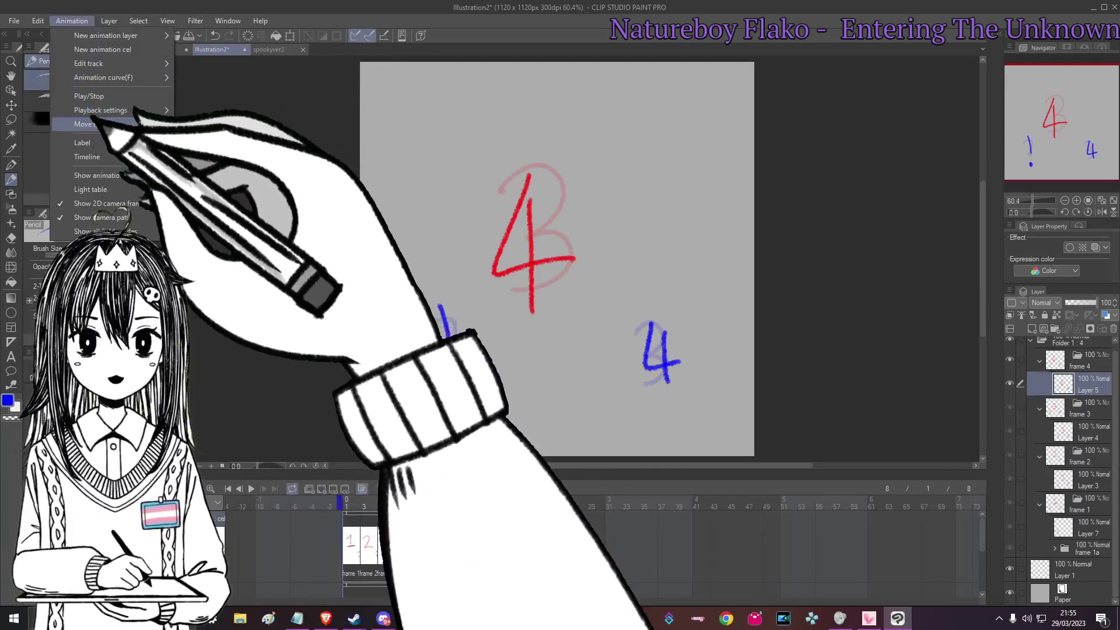
mouse_move(87, 157)
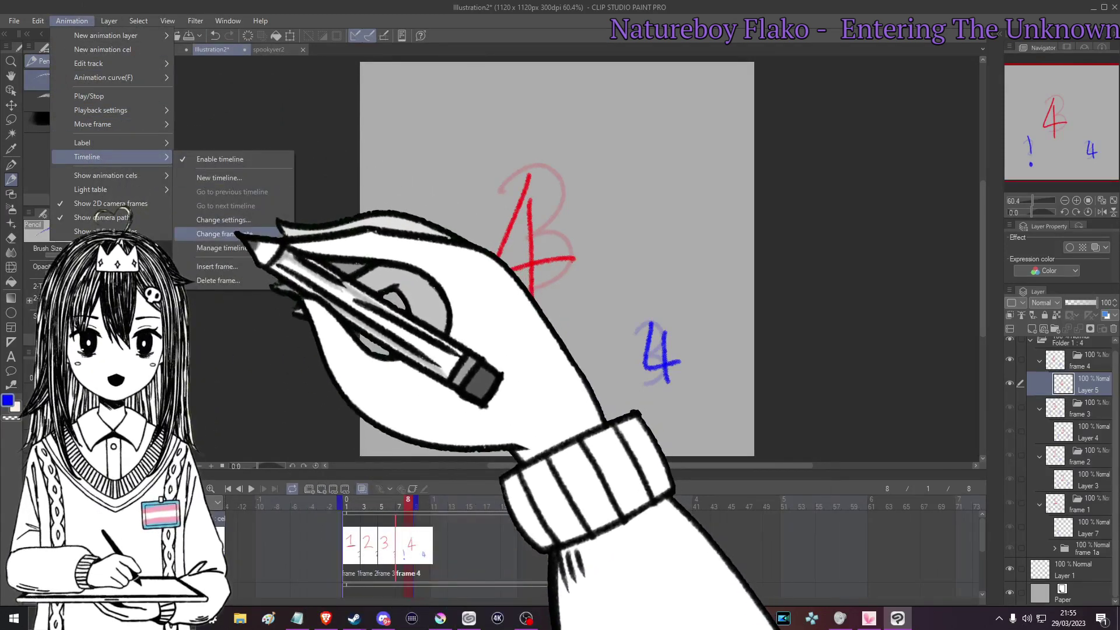
click(228, 233)
click(582, 300)
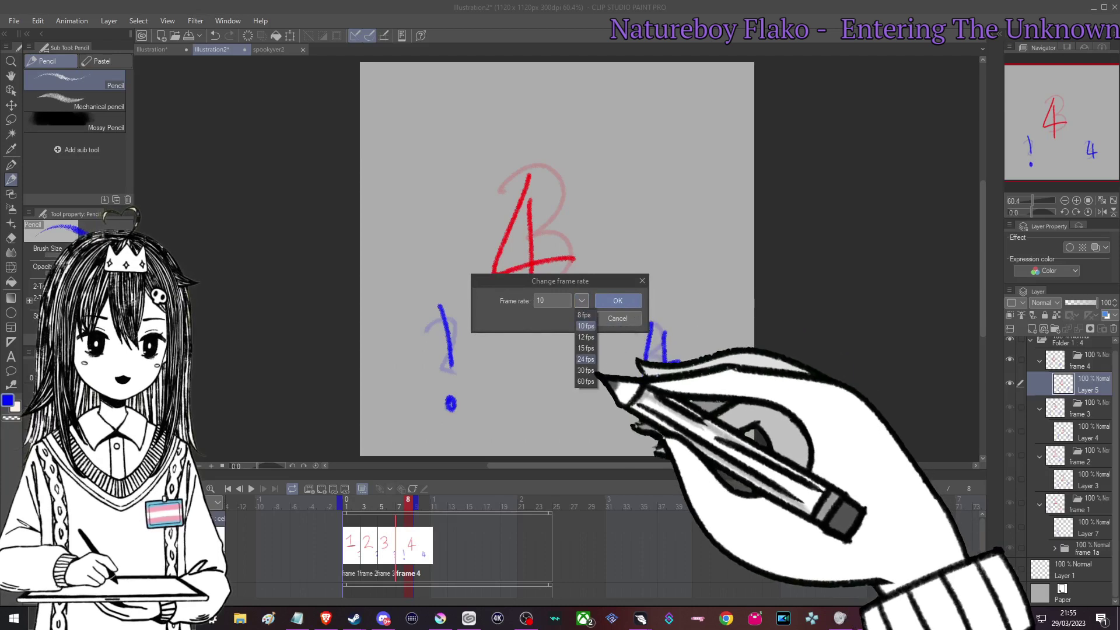
click(586, 359)
click(617, 300)
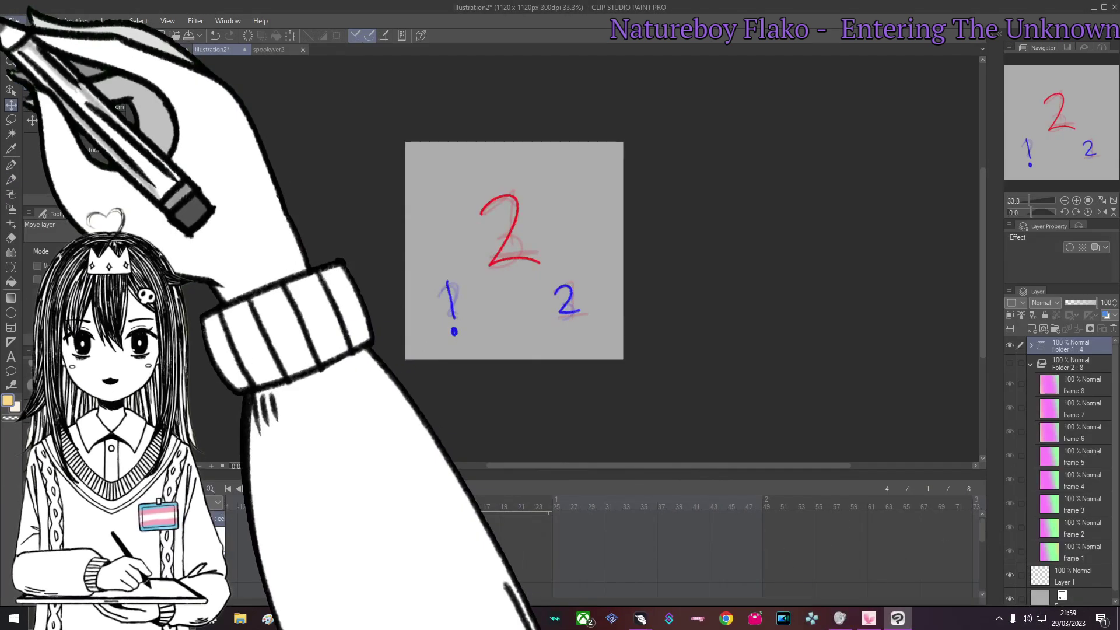
- Export frames 1 to 8 as a 560 × 560 px animated GIF on the Desktop, at 24 fps with unlimited looping
click(14, 21)
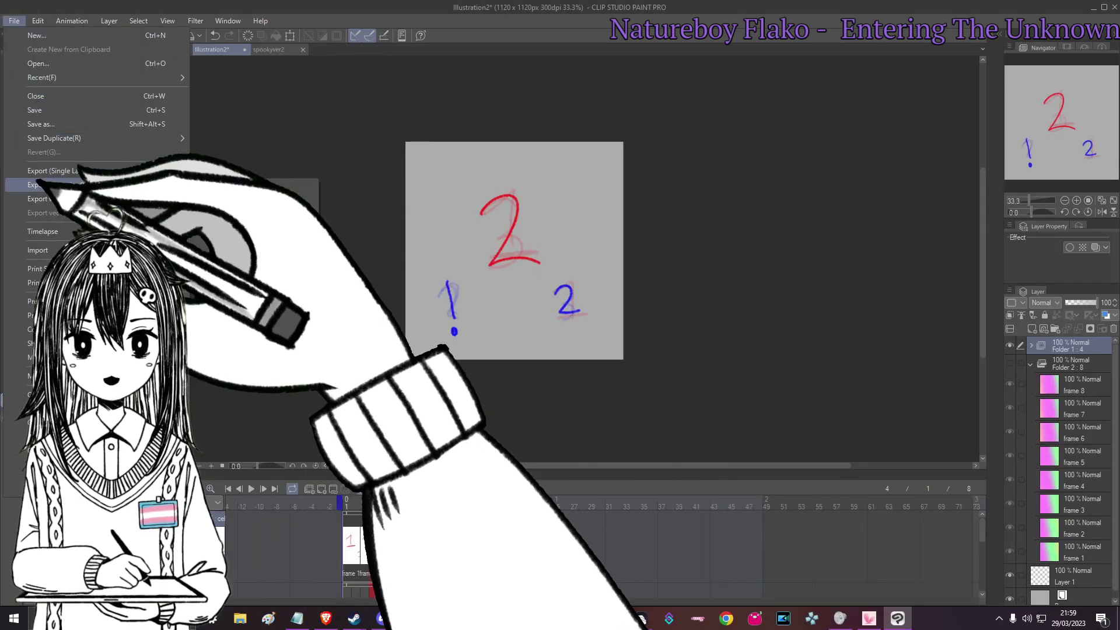
click(206, 200)
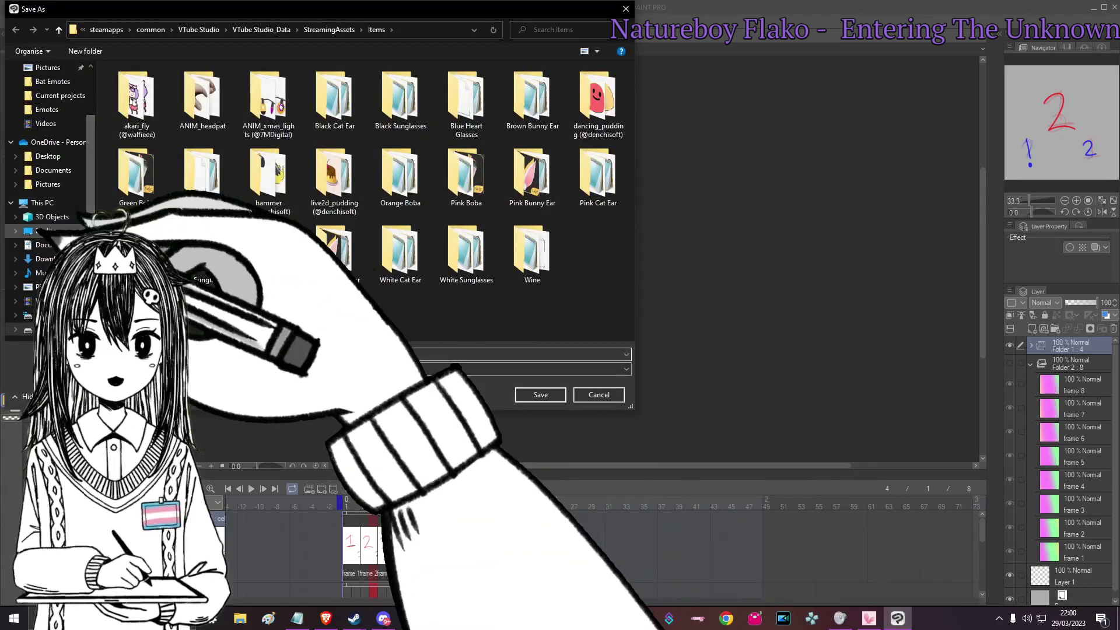
click(48, 230)
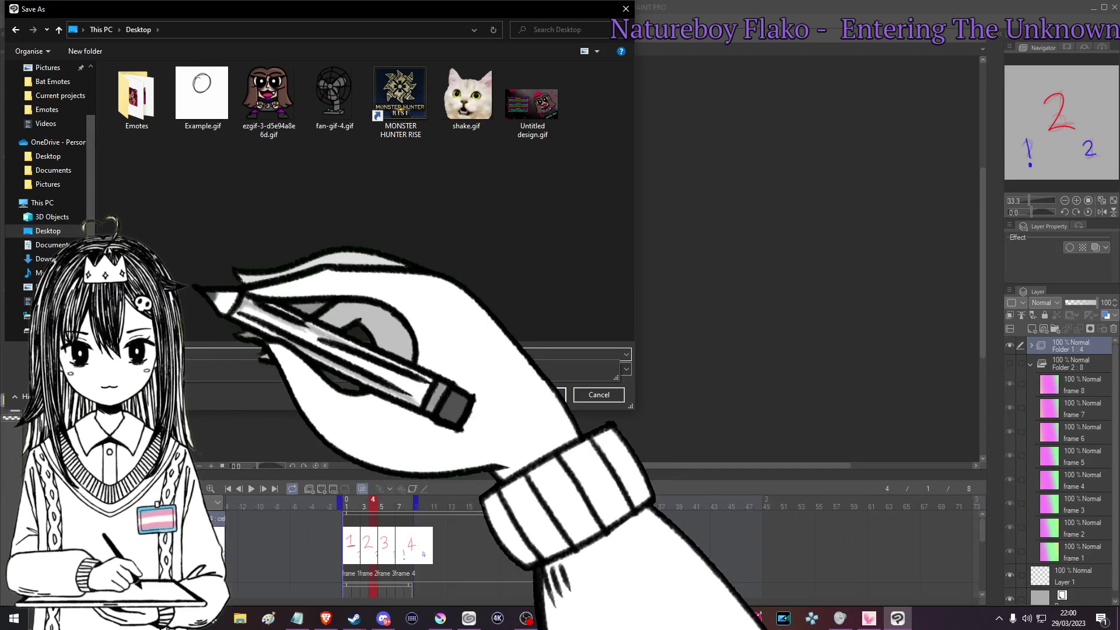
key(Return)
key(Return)
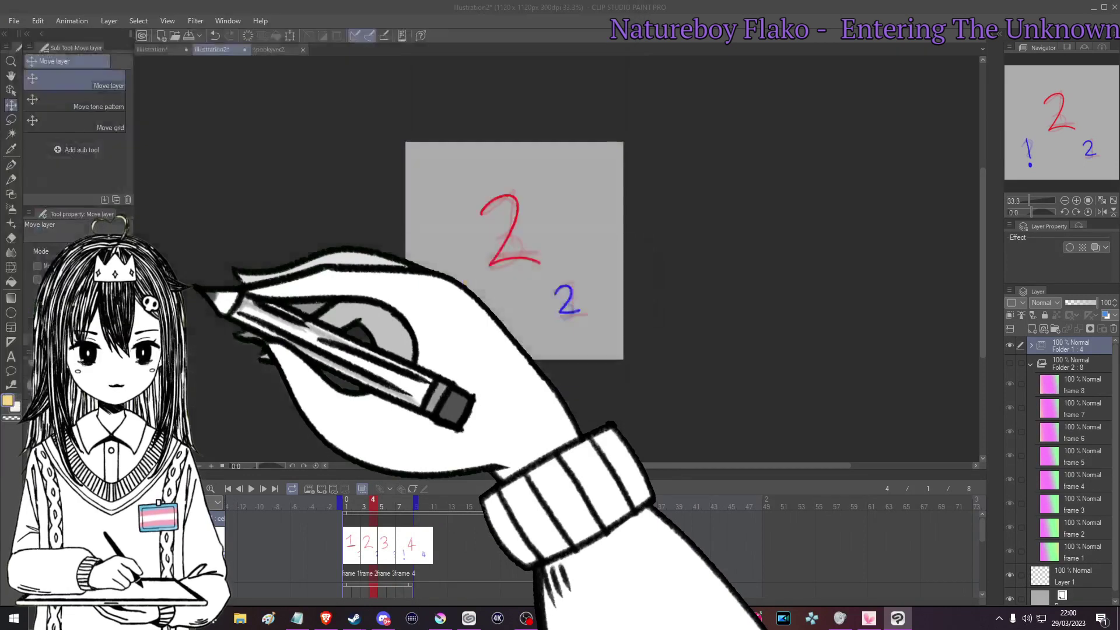
drag(482, 296, 453, 298)
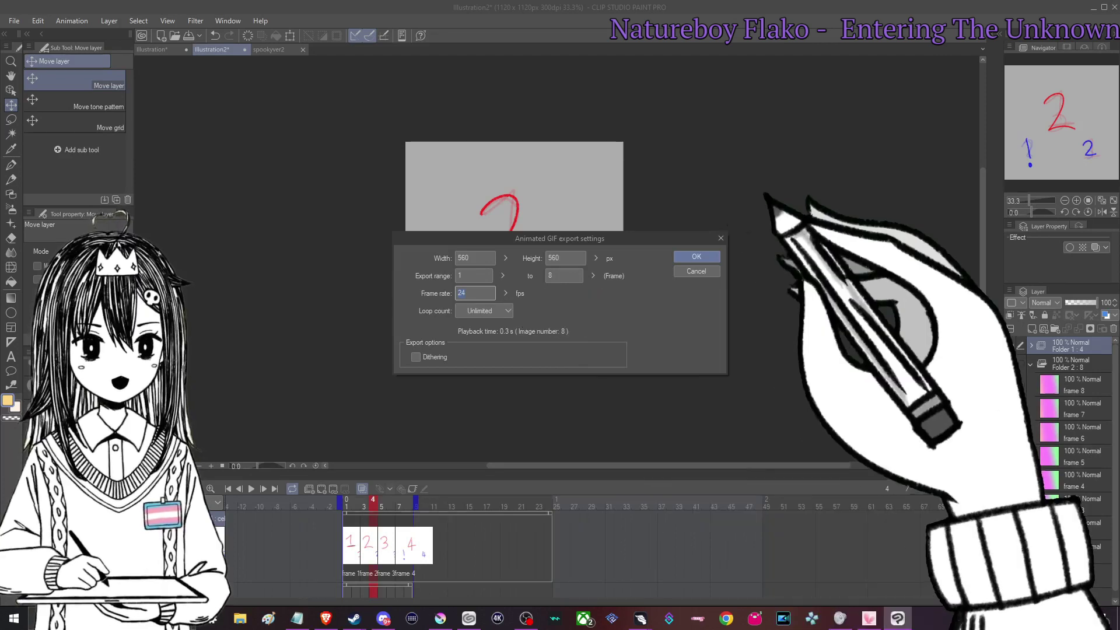
click(696, 257)
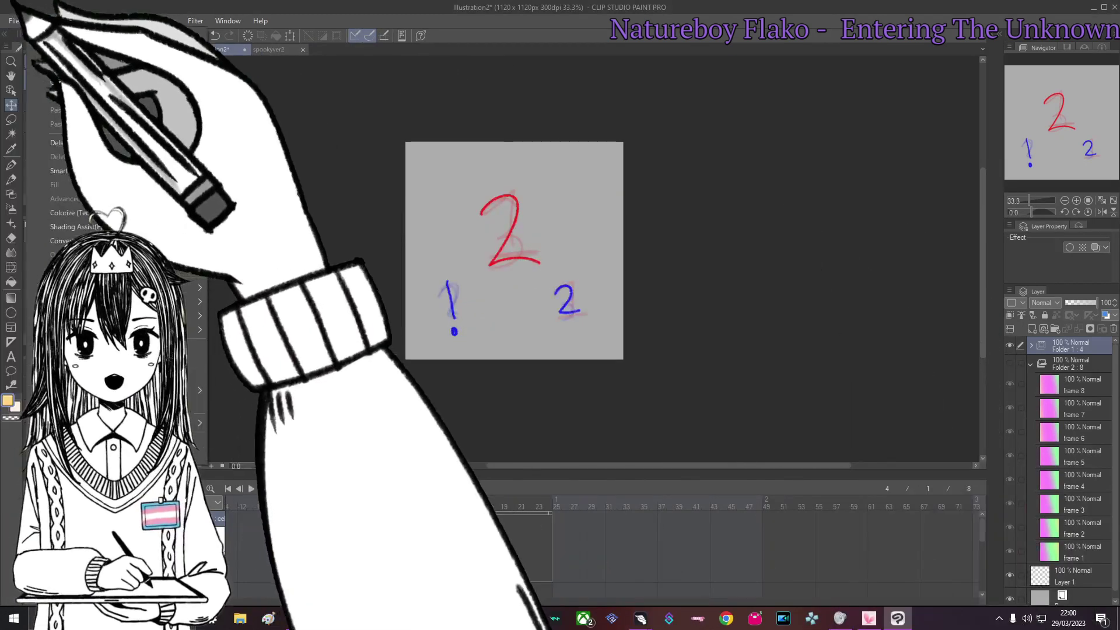
click(72, 20)
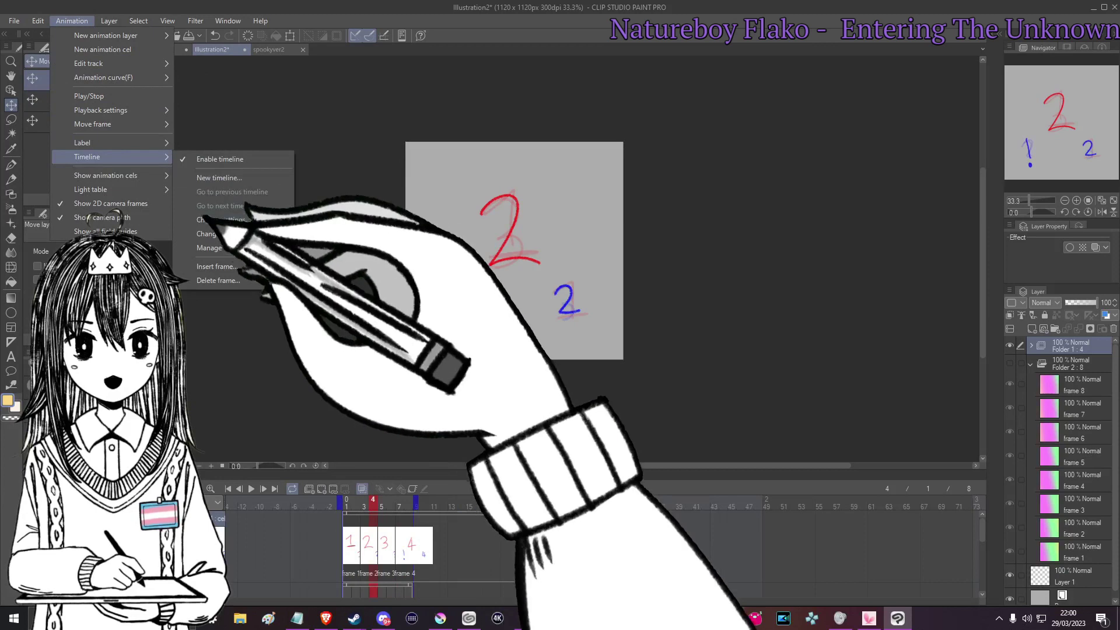
click(230, 244)
click(619, 322)
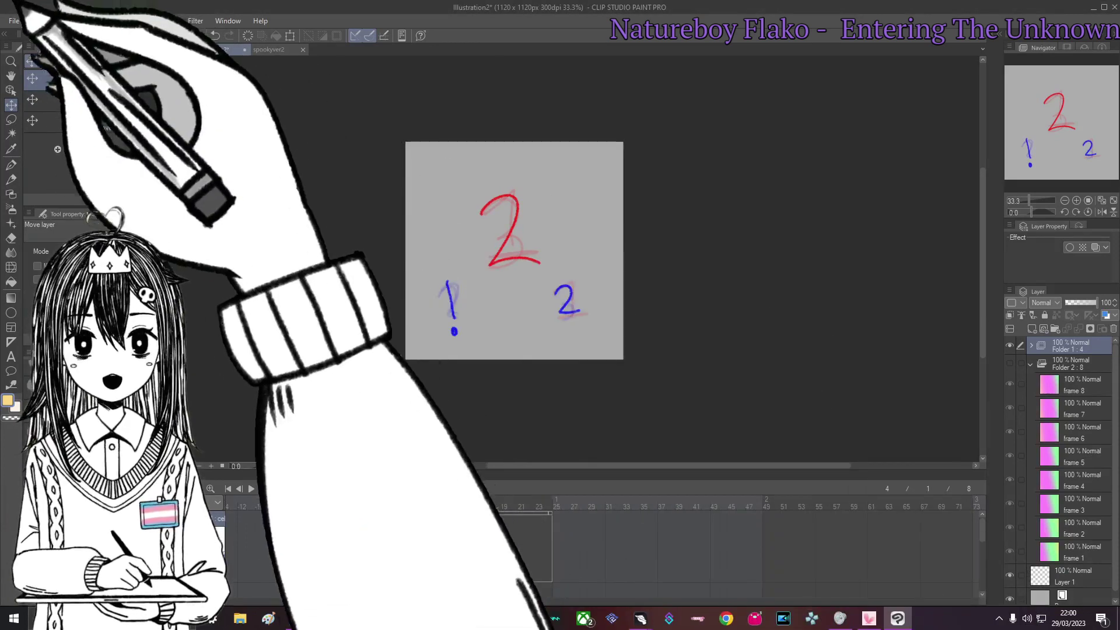
- Export frames 1 to 8 as a 500 × 500 px animated GIF, Example.gif, on the Desktop, at 24 fps with unlimited looping
click(14, 20)
mouse_move(54, 184)
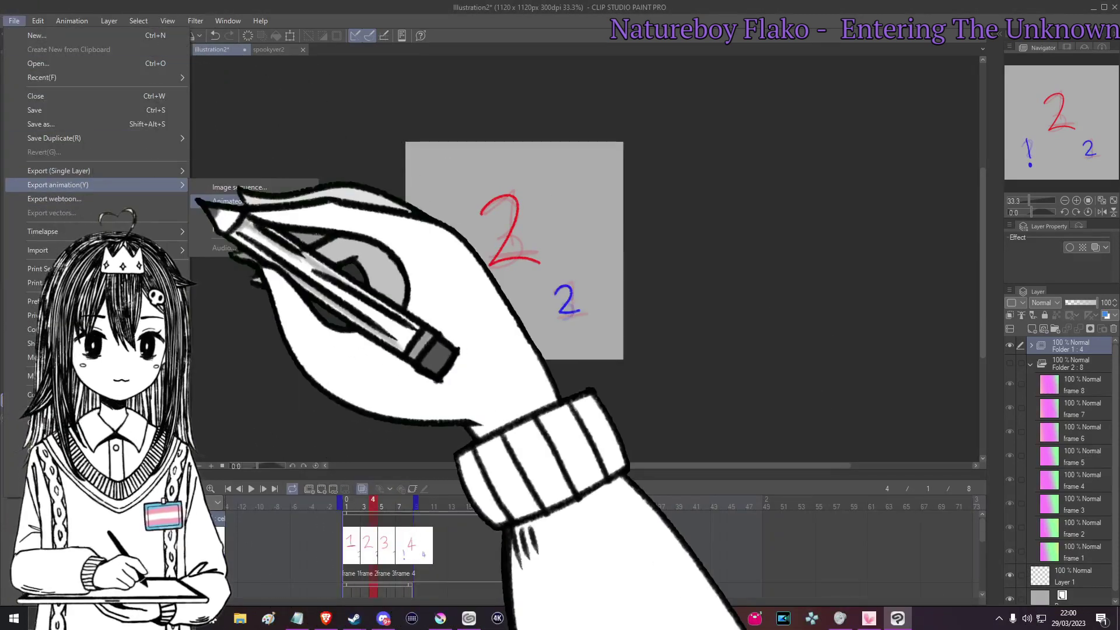
click(222, 199)
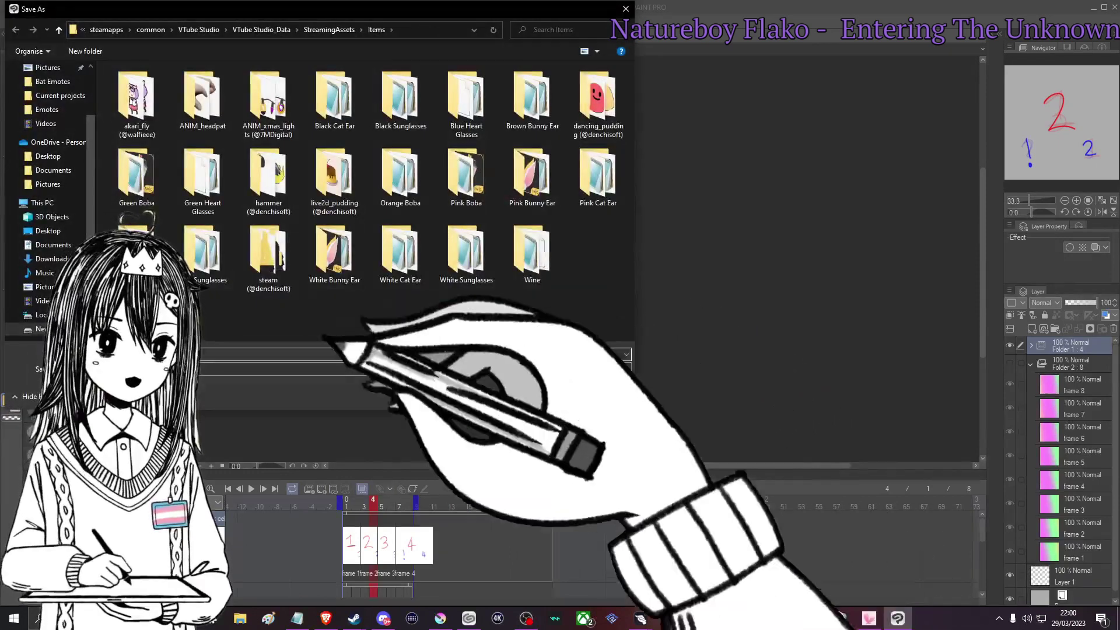
click(48, 231)
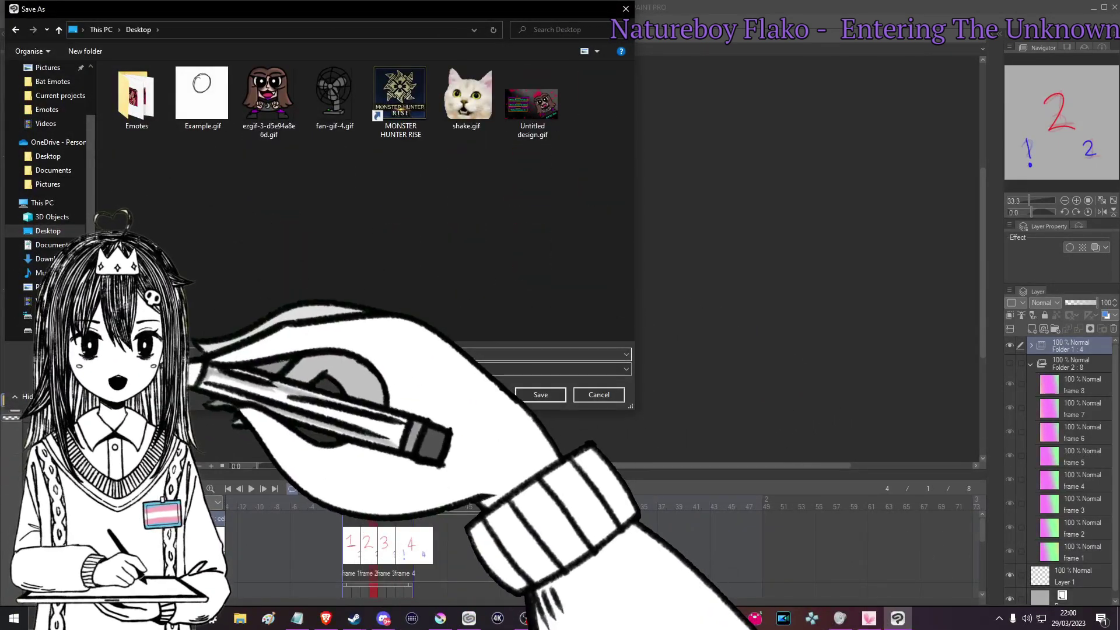
key(Return)
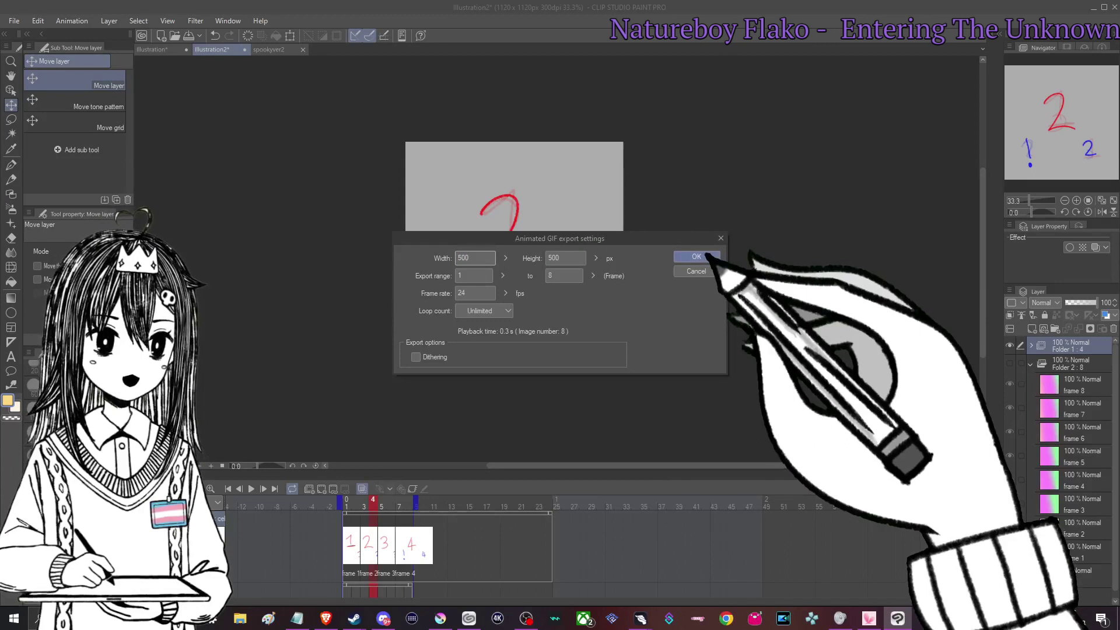
click(702, 257)
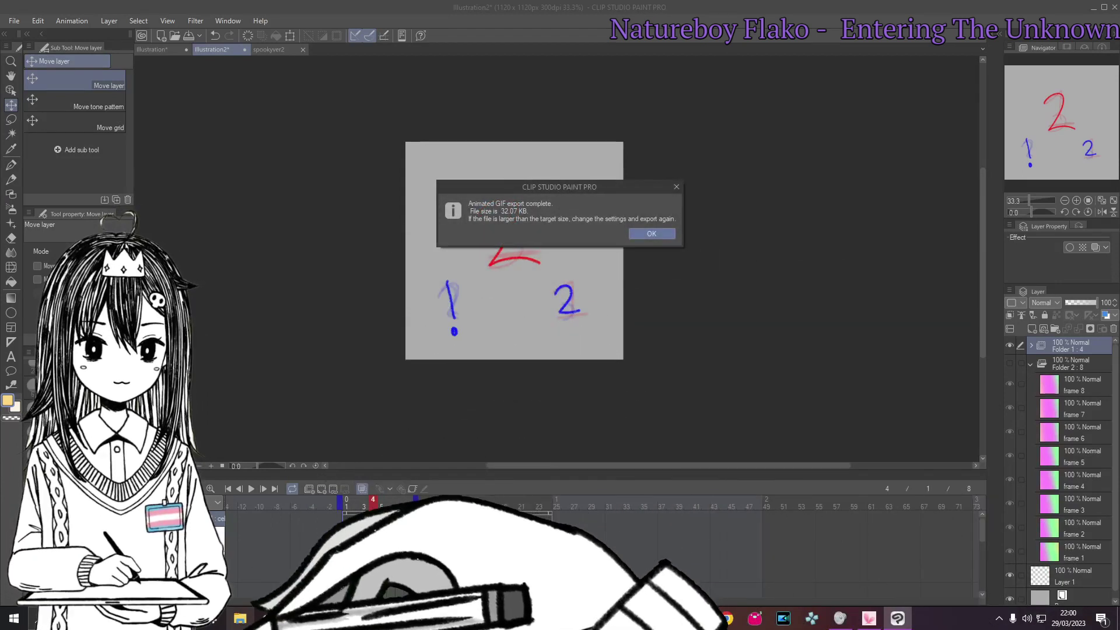
- Open the exported Example.gif from the Desktop folder to review the animation, and return to the drawing
click(239, 618)
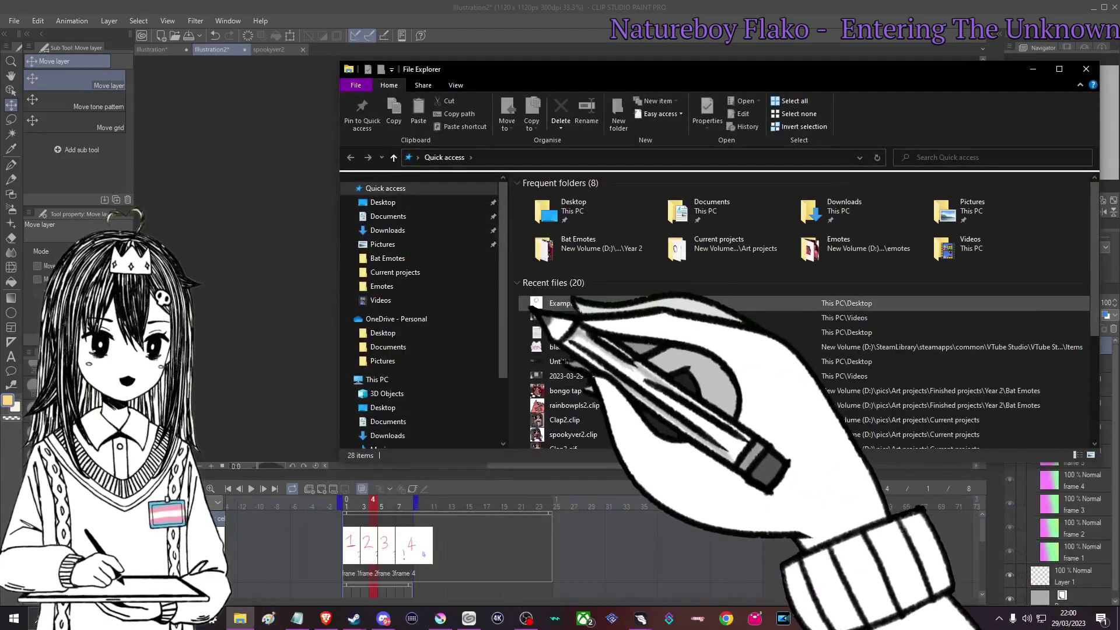
click(383, 202)
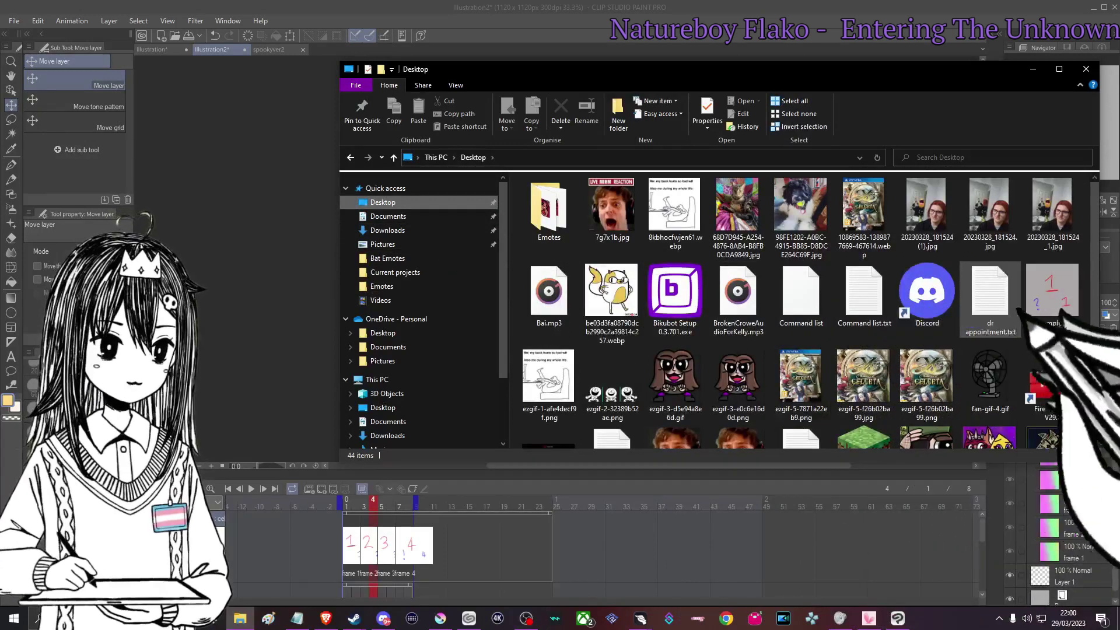
double_click(1053, 295)
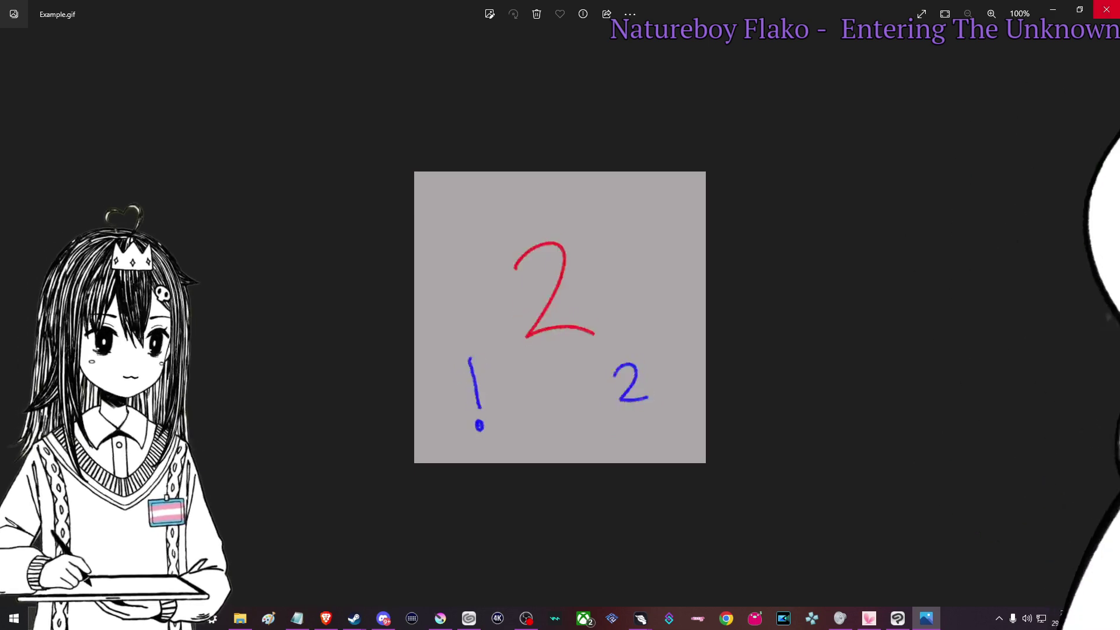
click(1105, 9)
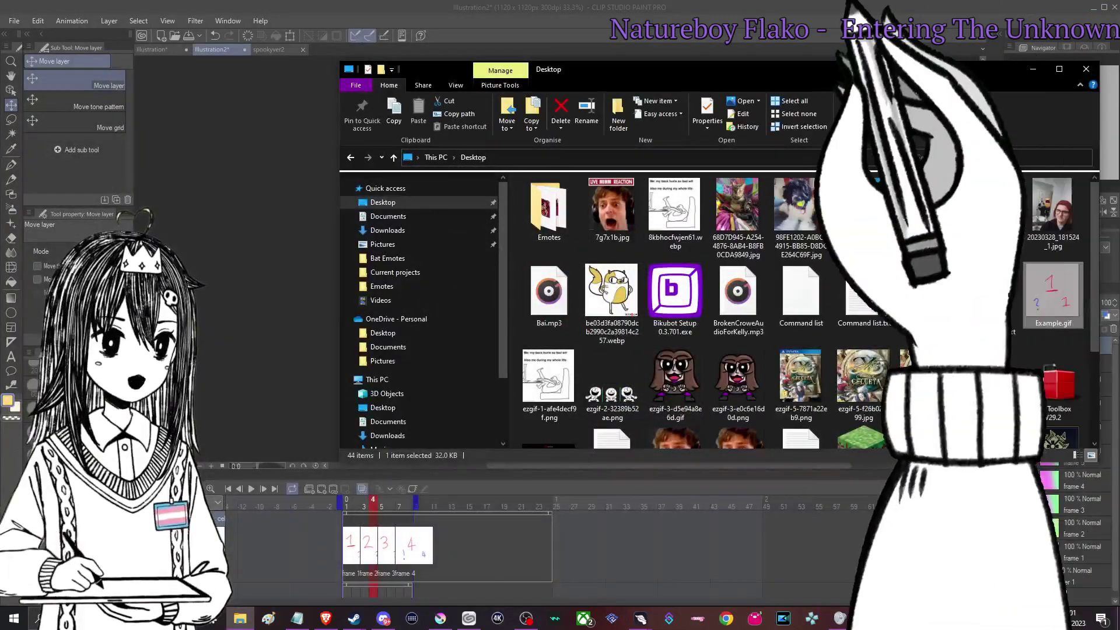
click(845, 7)
click(647, 233)
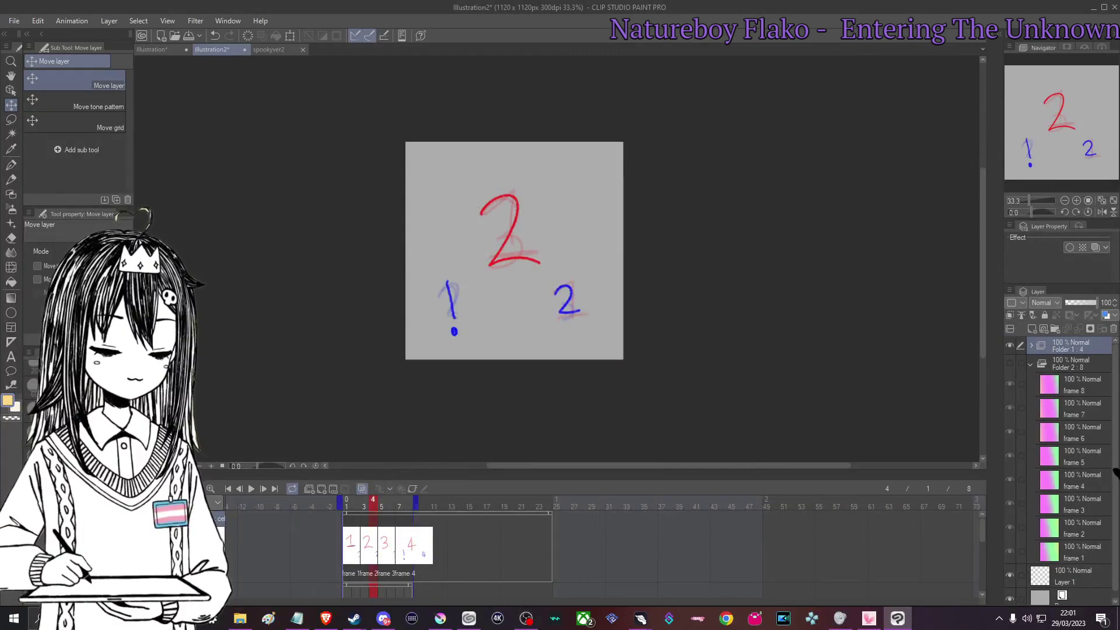
- Hide the Paper layer and re-export the animated GIF over Example.gif on the Desktop, opening the file to check its background
scroll(1086, 528, down, 1)
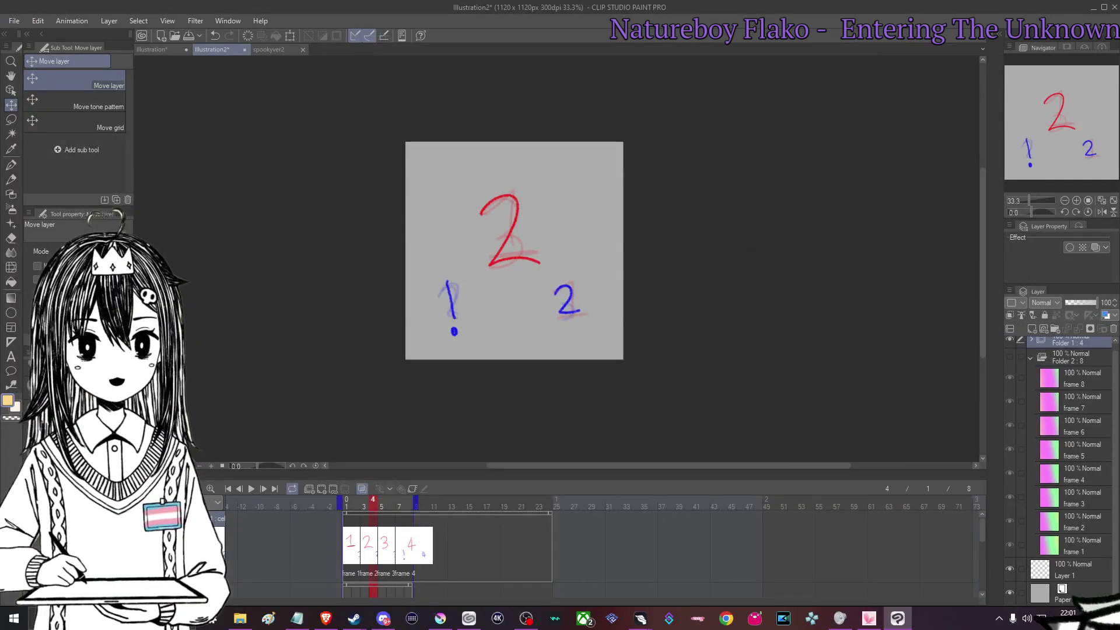
click(1010, 592)
click(14, 21)
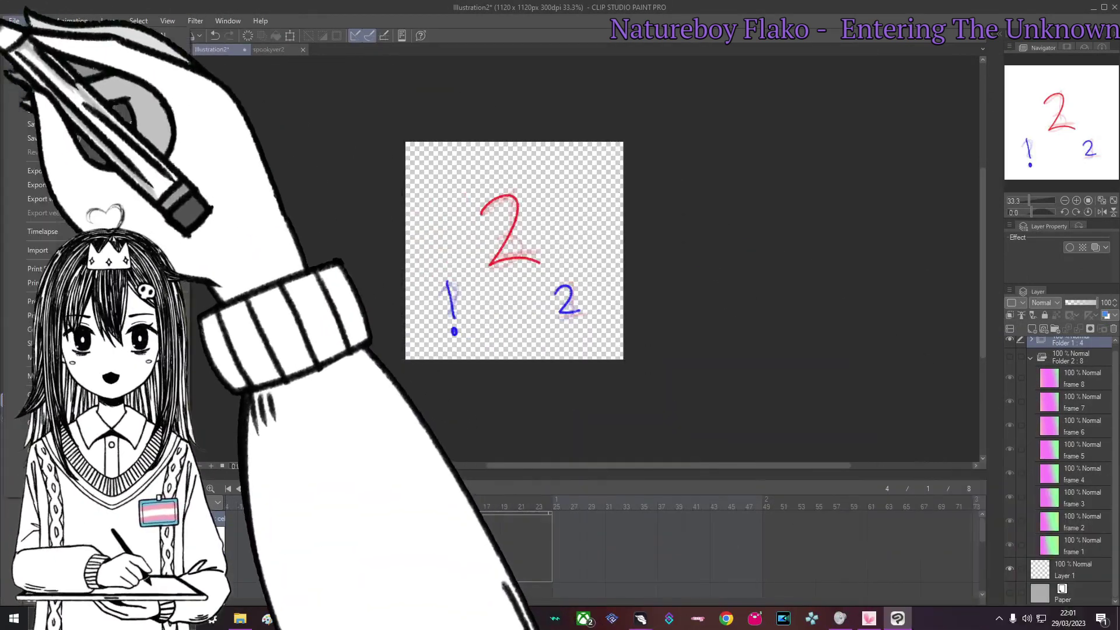
mouse_move(35, 185)
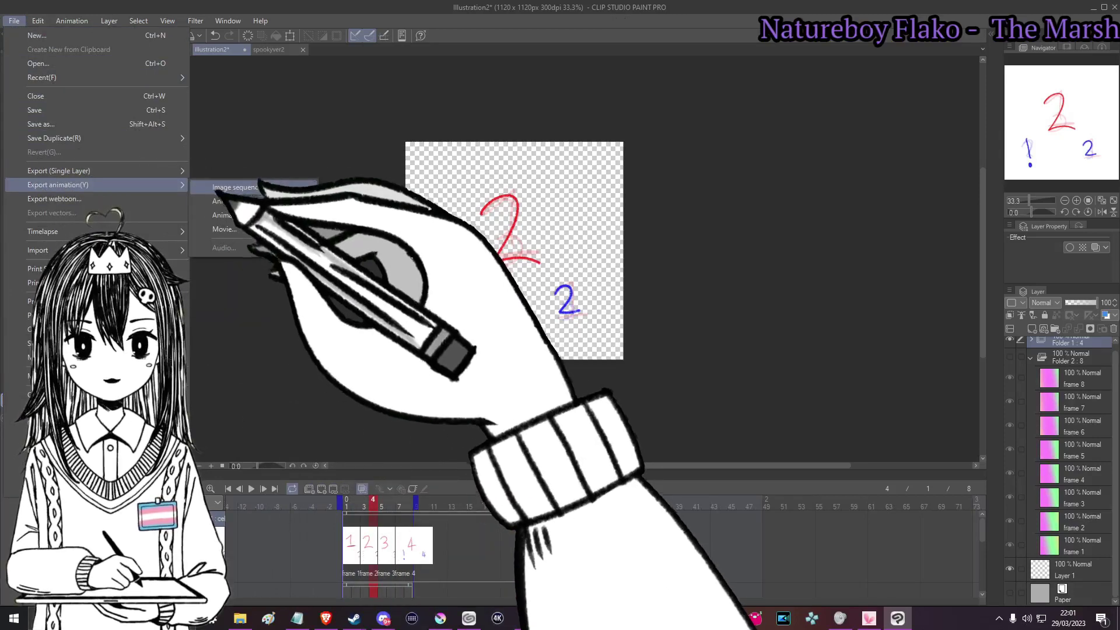
click(219, 199)
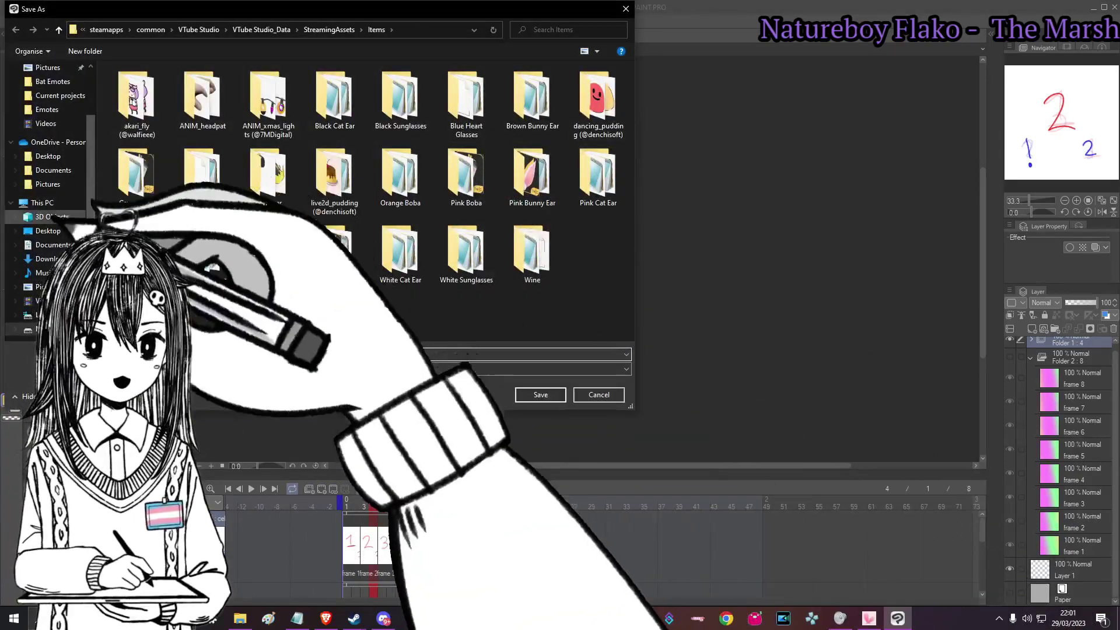
click(48, 230)
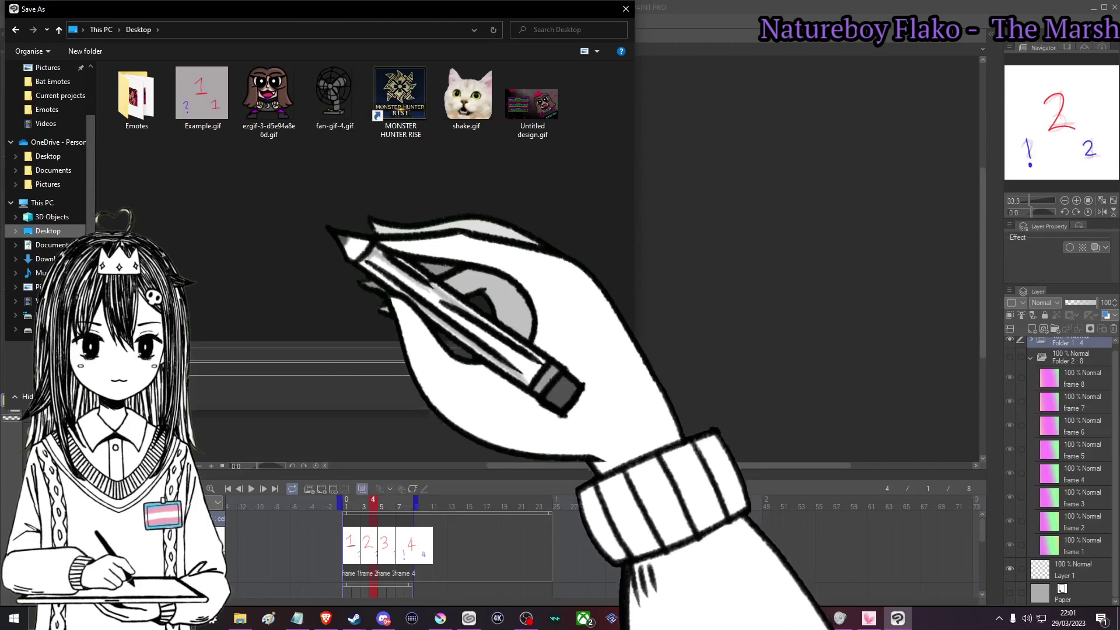
click(201, 94)
click(541, 395)
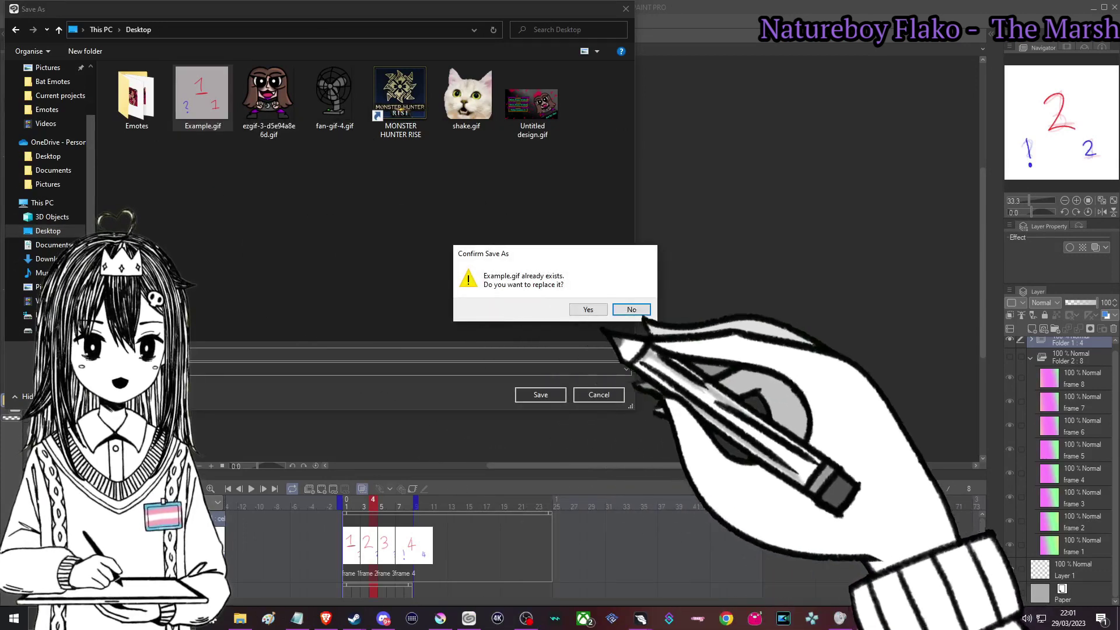
click(588, 310)
click(702, 255)
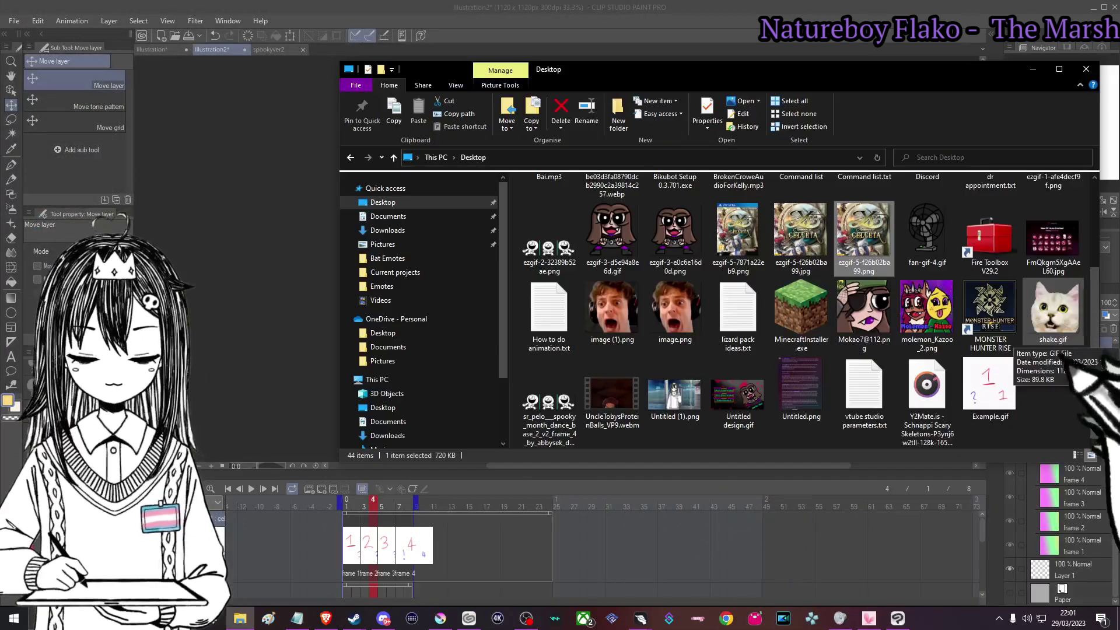
double_click(1003, 382)
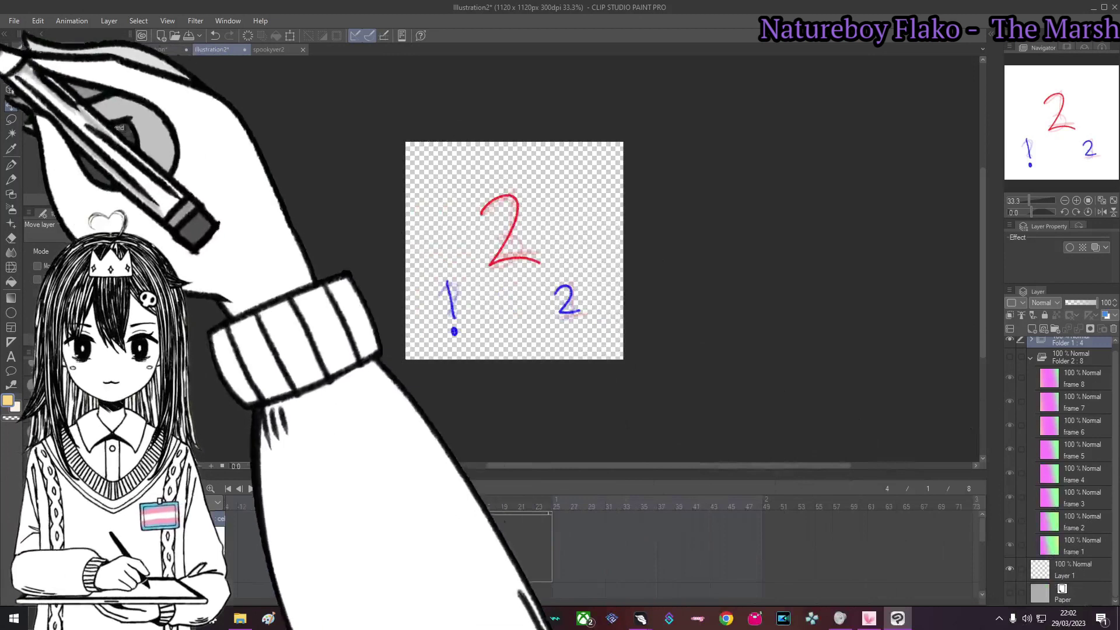
- Export frames 1 to 8 as a 1120 × 1120 px PNG image sequence named Timeline 1 in the Current projects folder, overwriting existing files
click(14, 21)
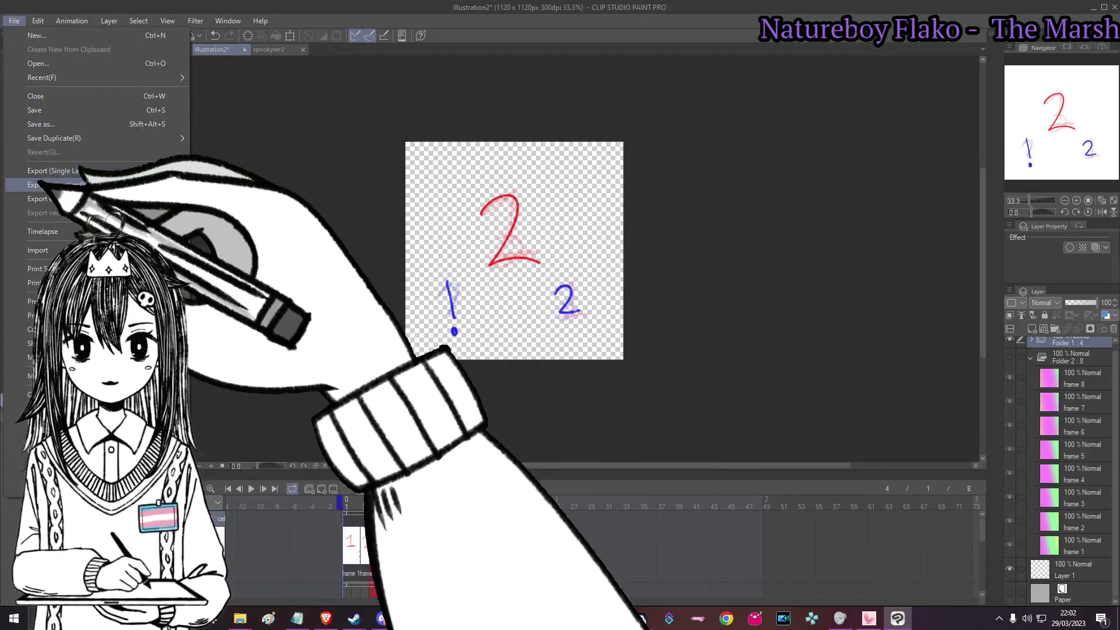
mouse_move(59, 184)
click(234, 188)
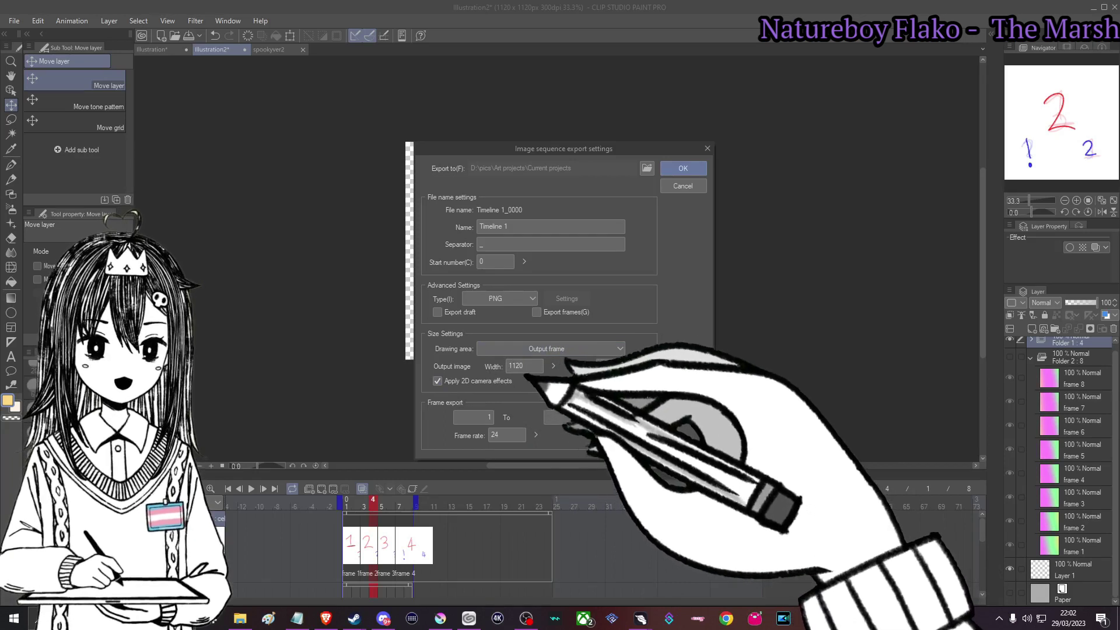
click(683, 168)
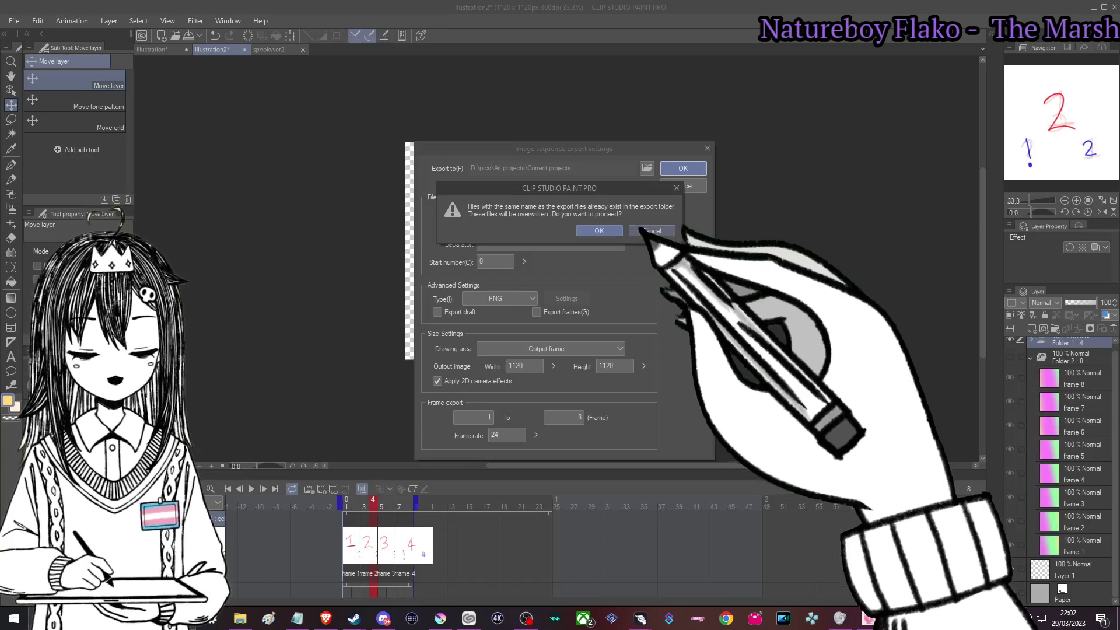
click(617, 231)
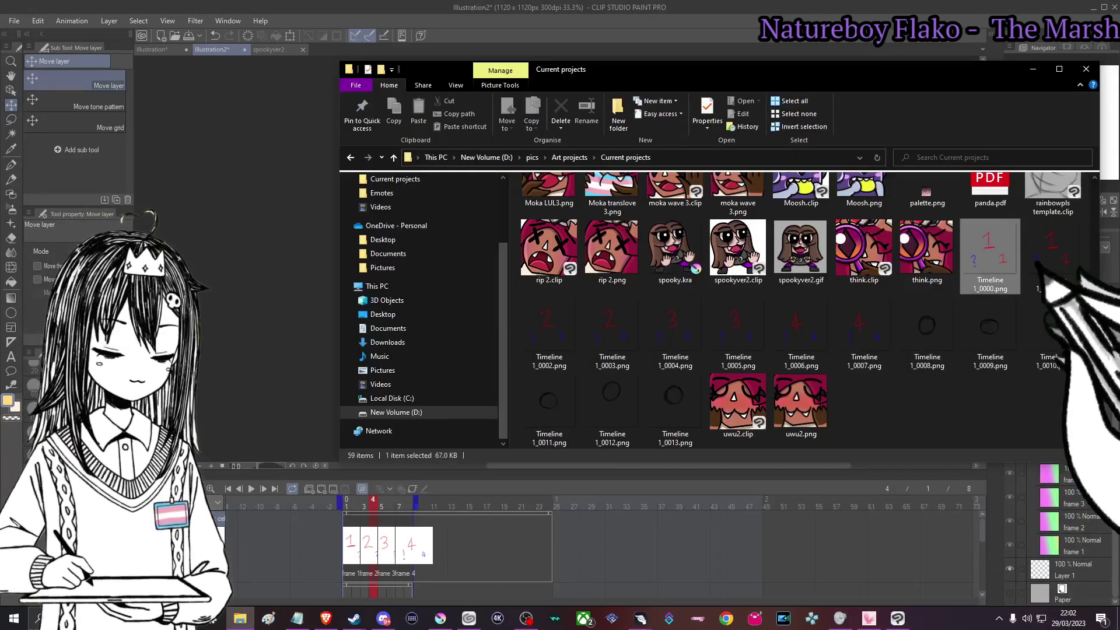
- Examine the exported Timeline 1 PNG frames in the Current projects folder
click(573, 319)
click(615, 324)
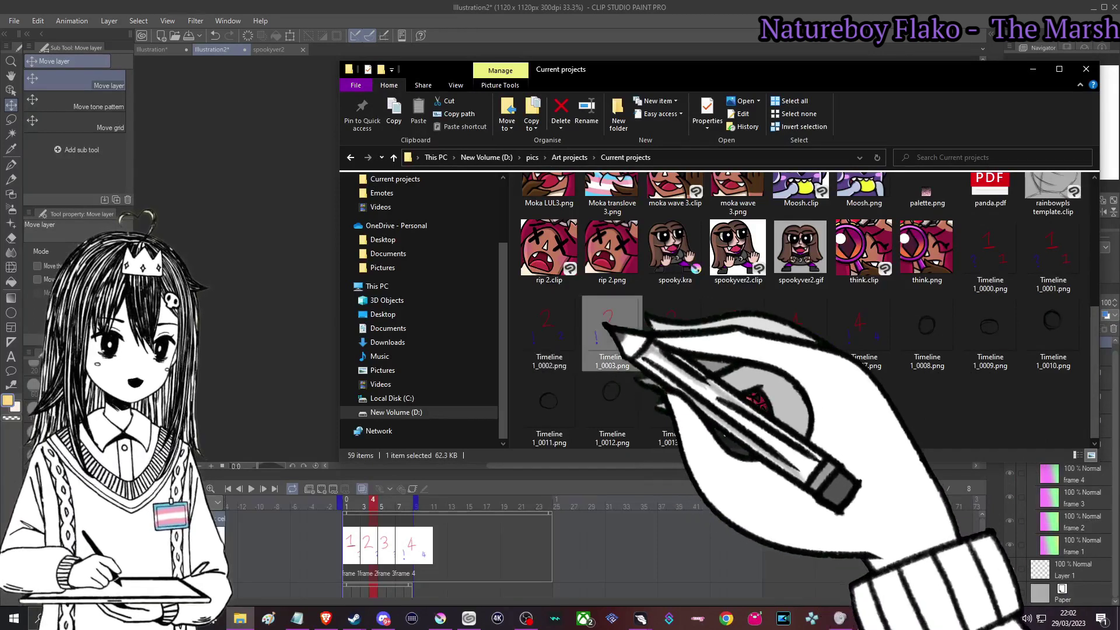
click(676, 324)
click(857, 338)
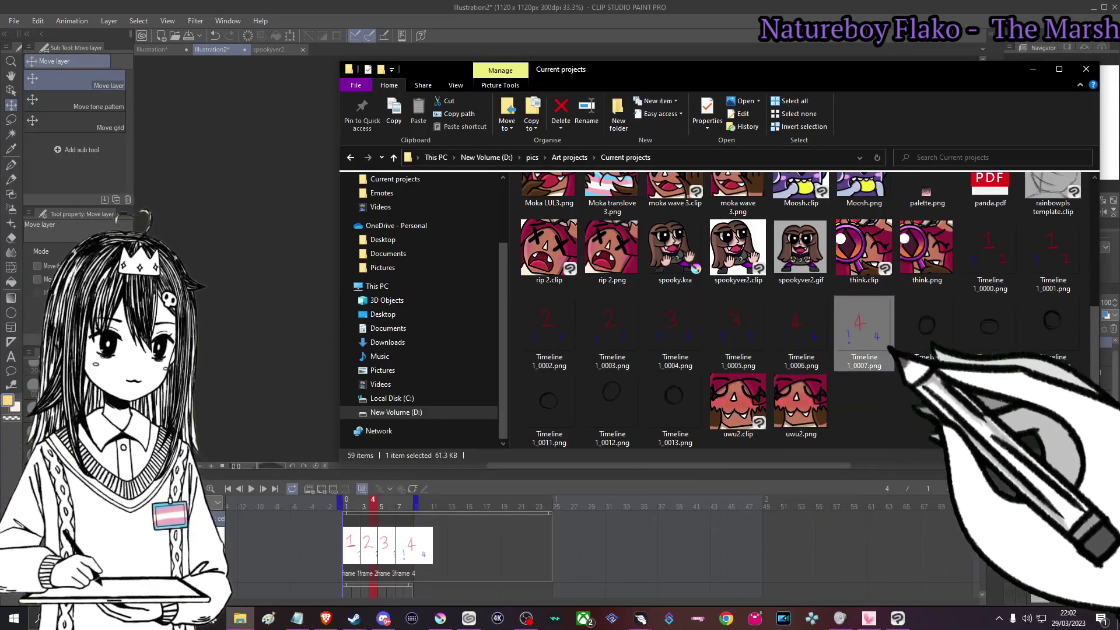
click(999, 265)
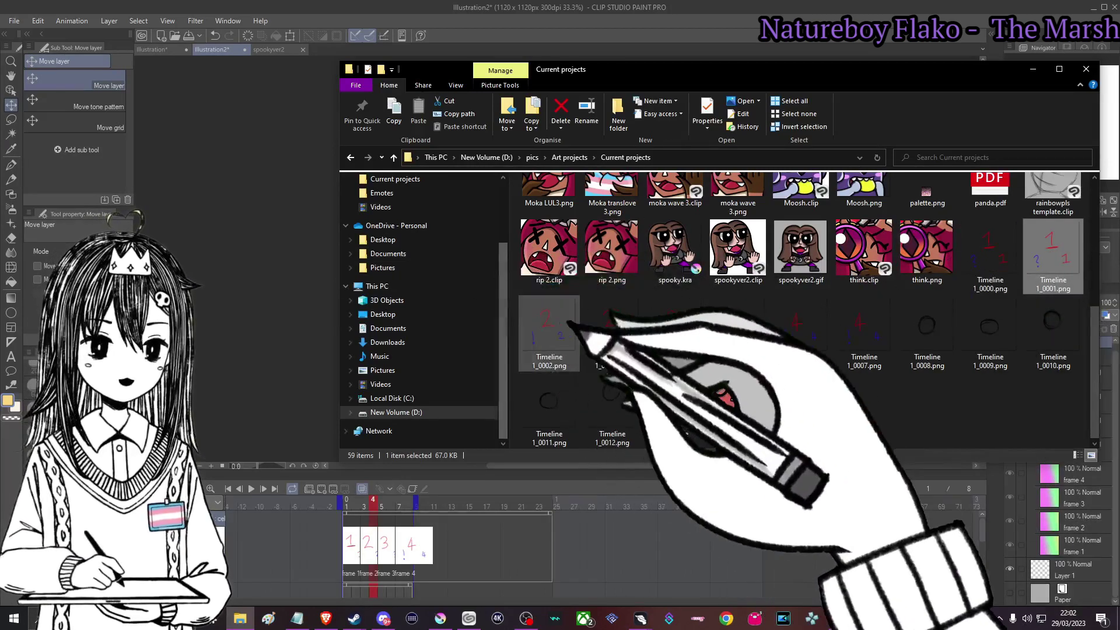
click(676, 334)
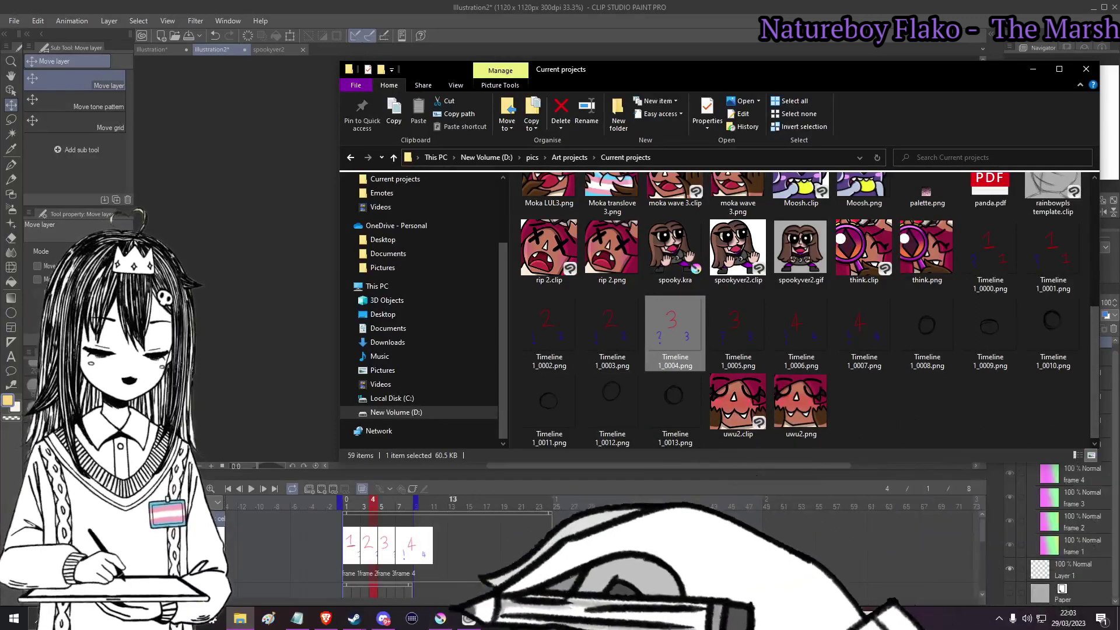
- Switch to Krita and create a 1120 × 1120 px RGB/Alpha document at 300 ppi, keeping only one document open
click(440, 618)
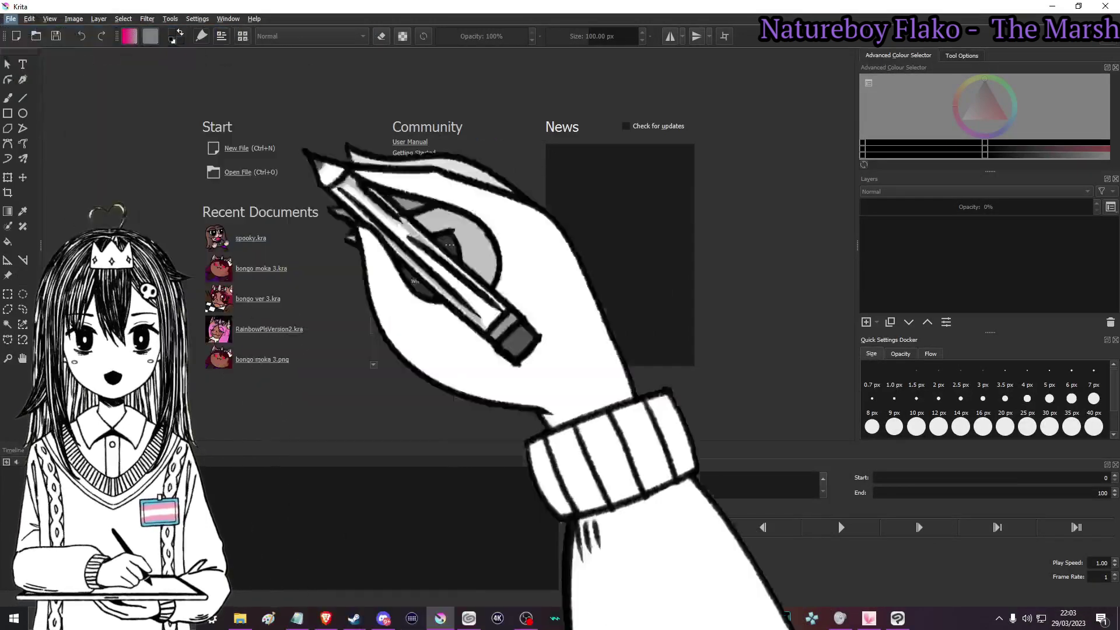
click(239, 148)
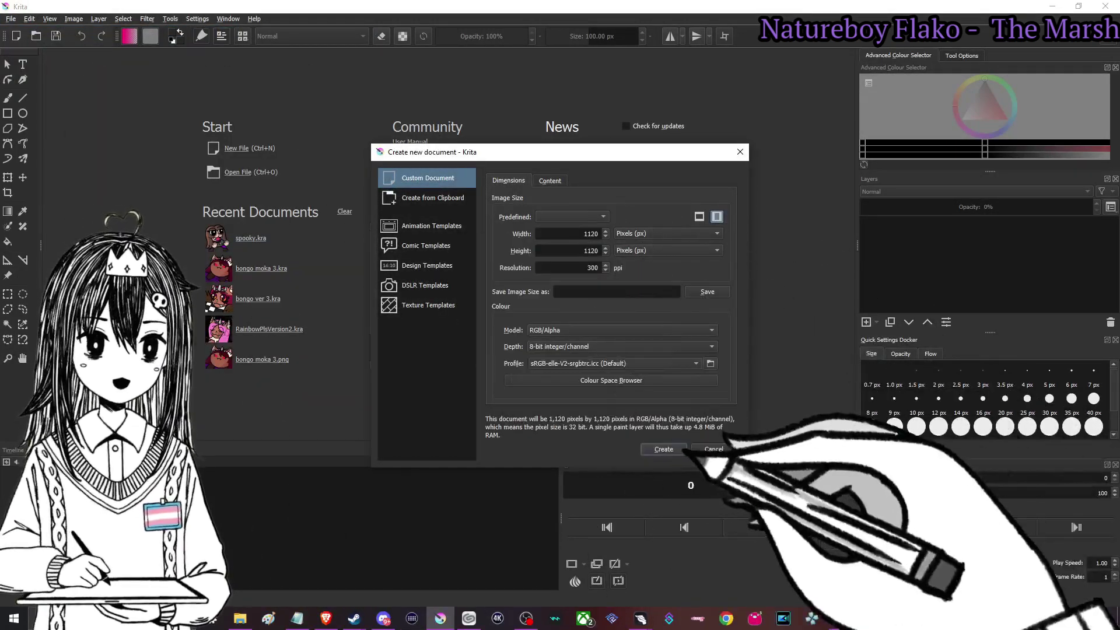
click(663, 449)
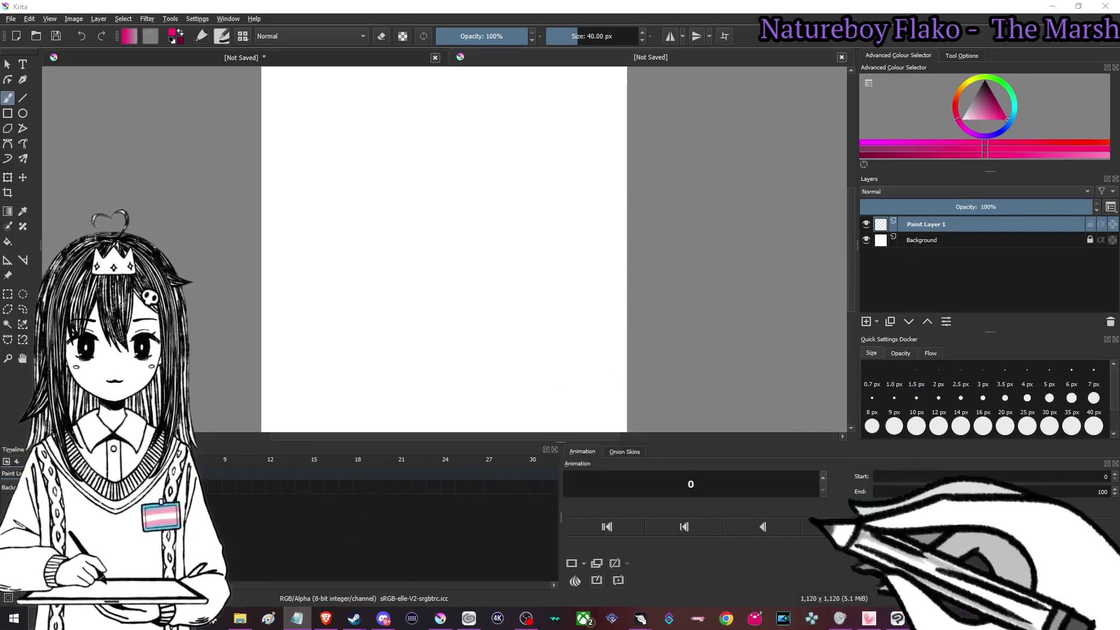
key(ctrl+w)
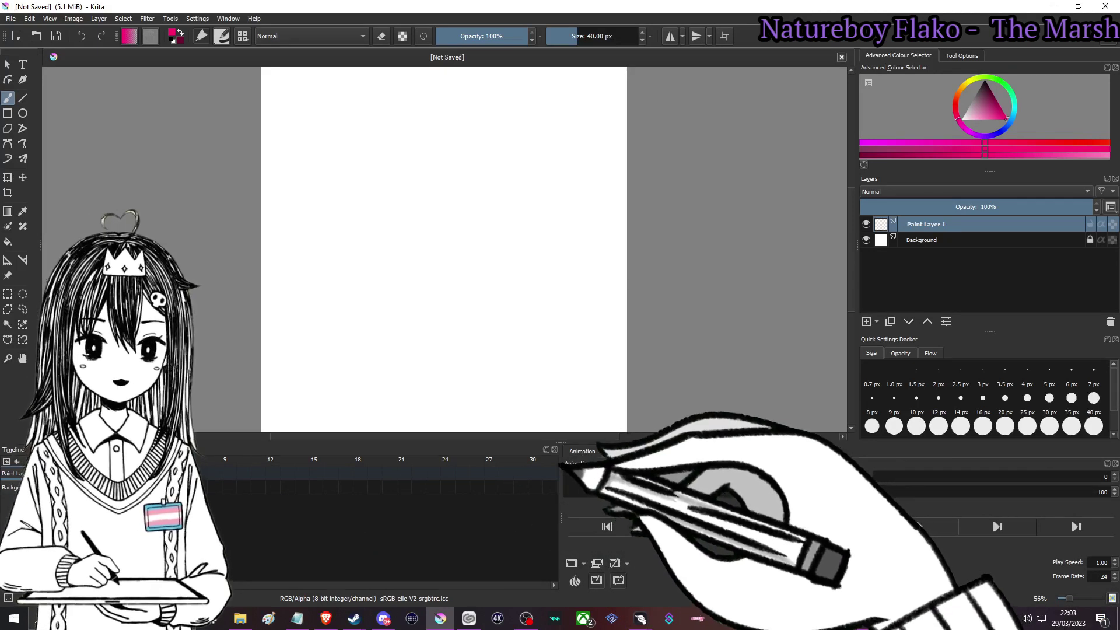
- Close the Timeline, Animation and Onion Skins dockers
click(554, 449)
click(1114, 463)
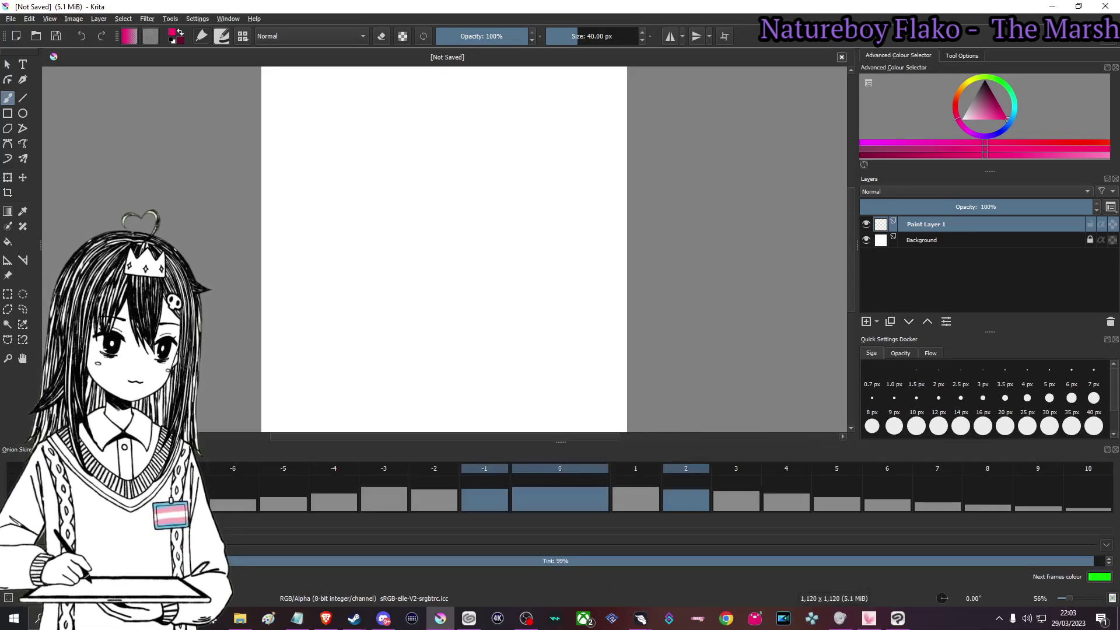
click(1115, 449)
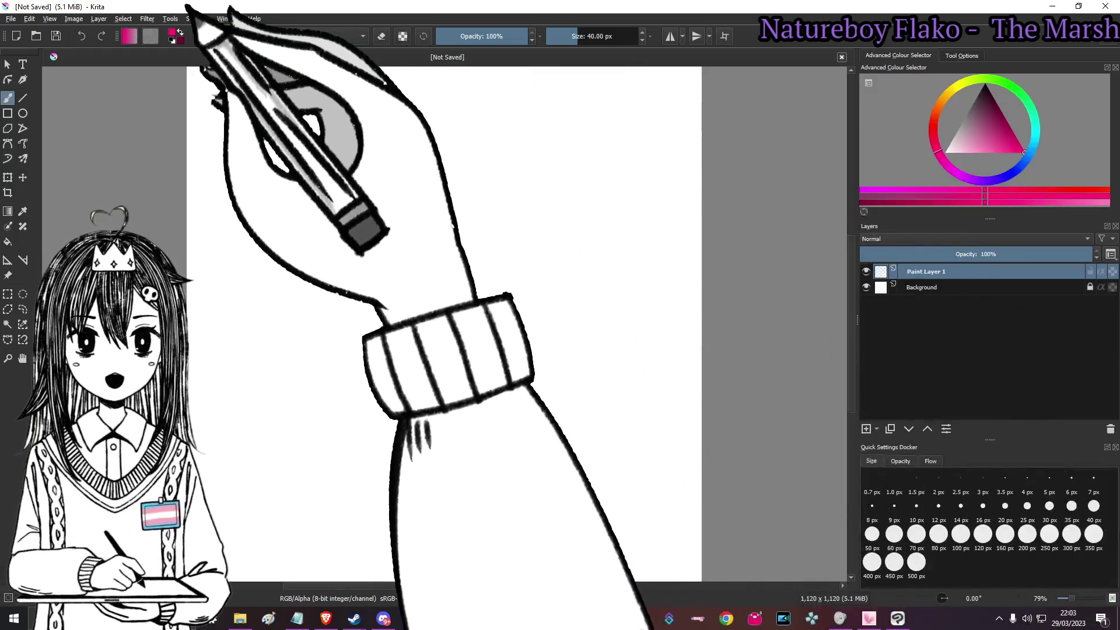
- Show the Animation, Timeline and Onion Skins dockers
mouse_move(222, 95)
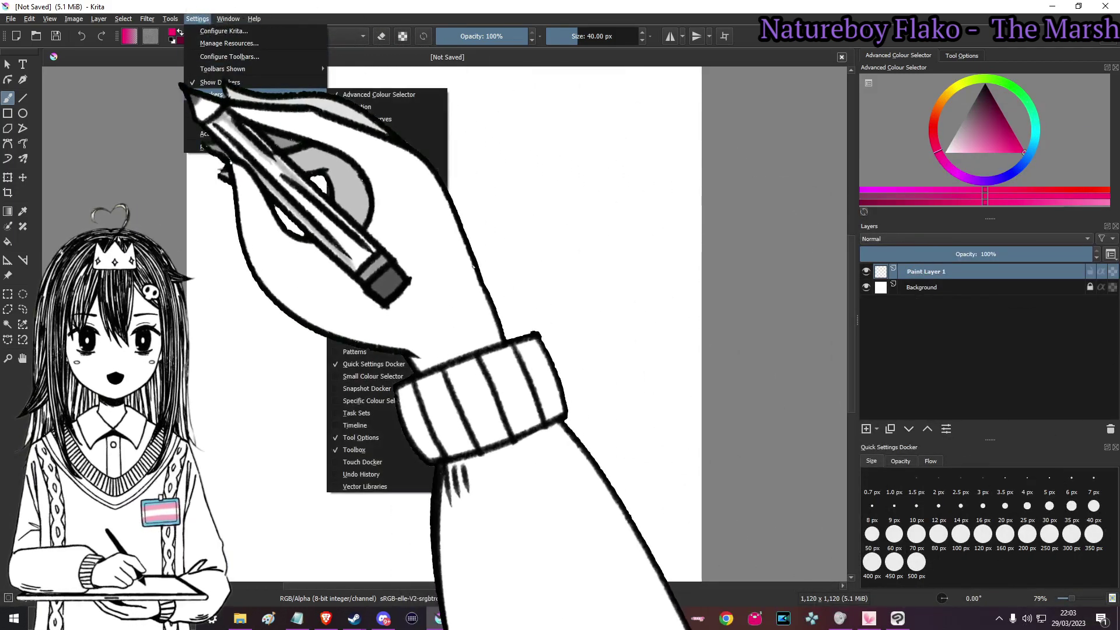
click(357, 107)
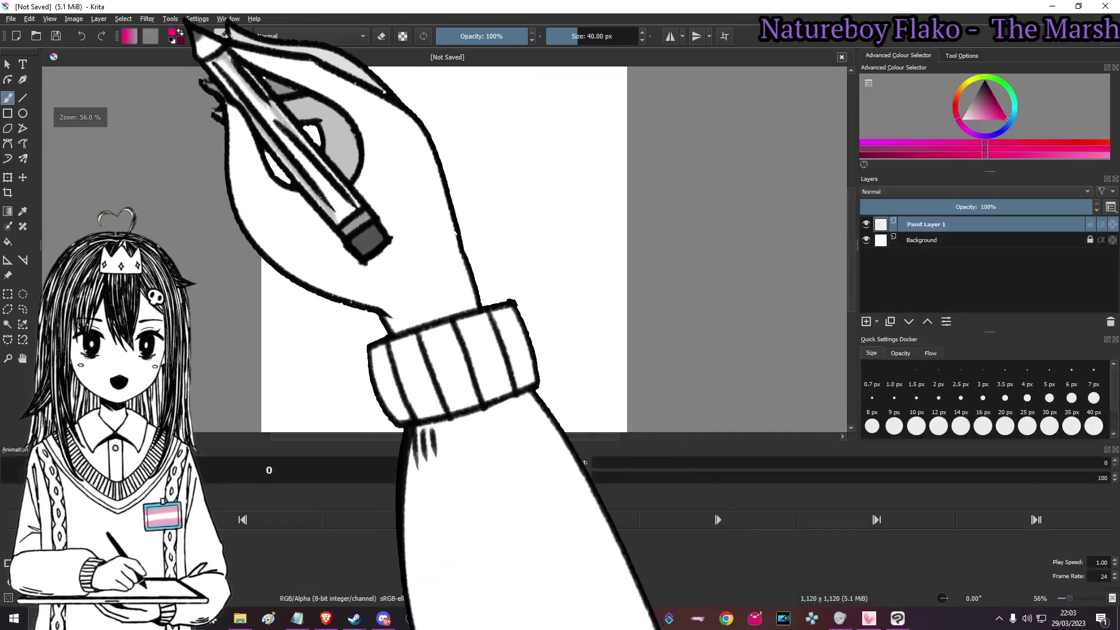
mouse_move(221, 94)
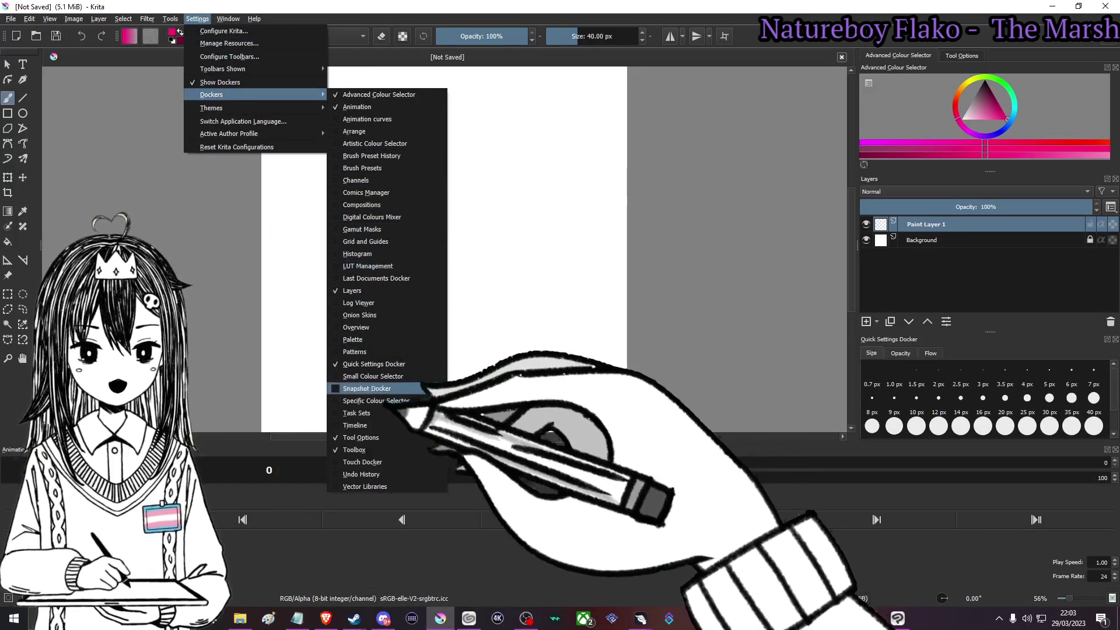
click(356, 425)
click(198, 18)
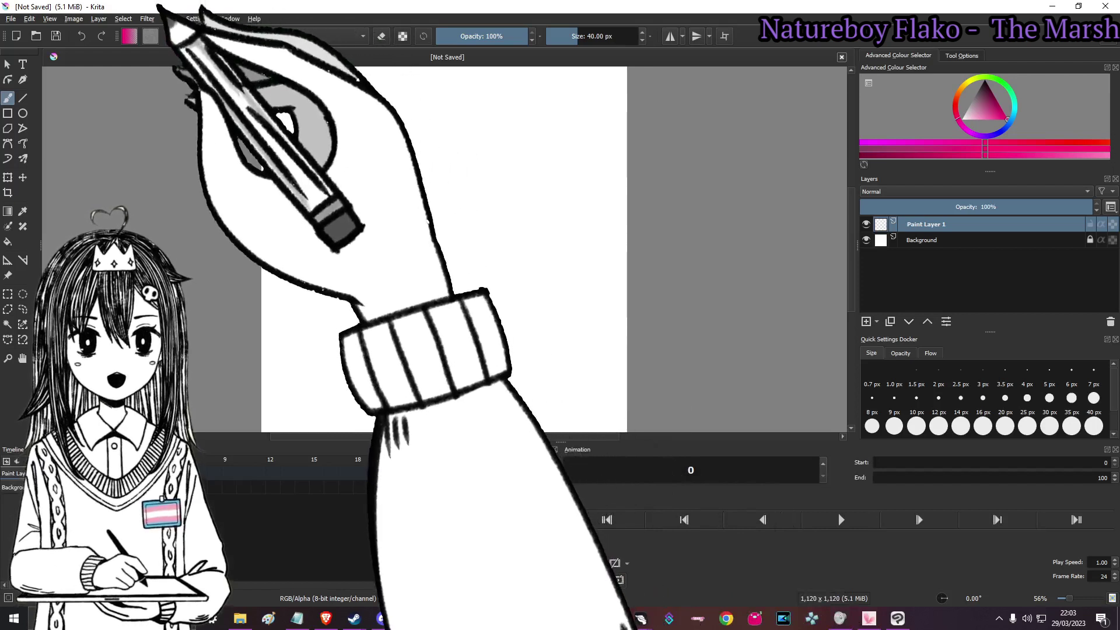
mouse_move(245, 95)
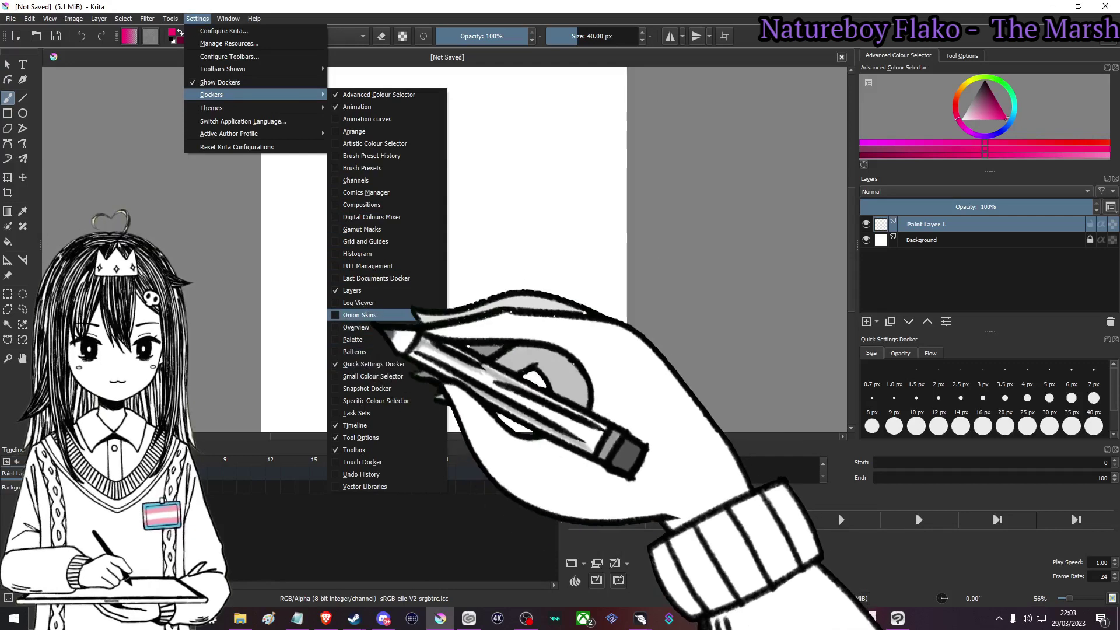
click(387, 315)
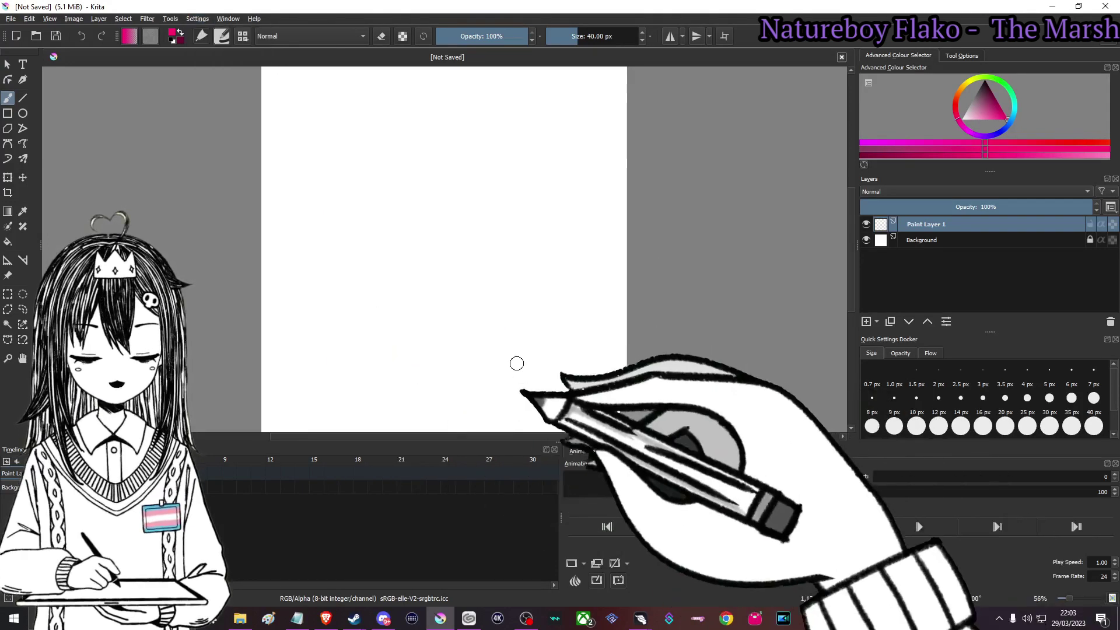
mouse_move(586, 452)
mouse_down()
mouse_move(375, 471)
mouse_move(546, 492)
mouse_up()
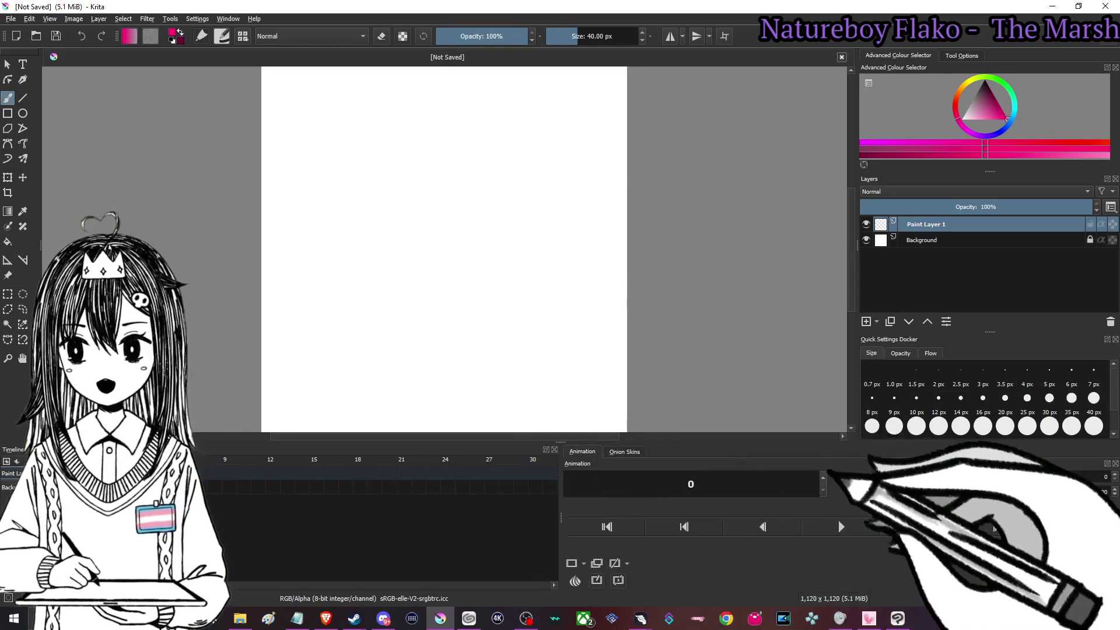
- Insert Timeline 1_0000.png to Timeline 1_0007.png from the Current projects folder into the Krita document as separate layers
click(239, 618)
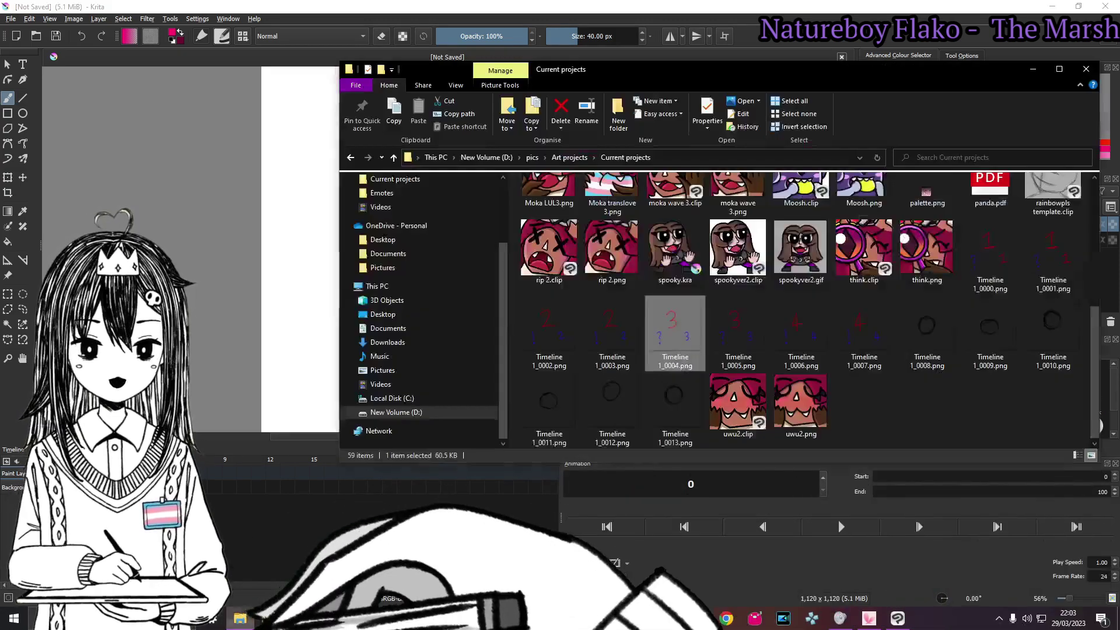
click(994, 257)
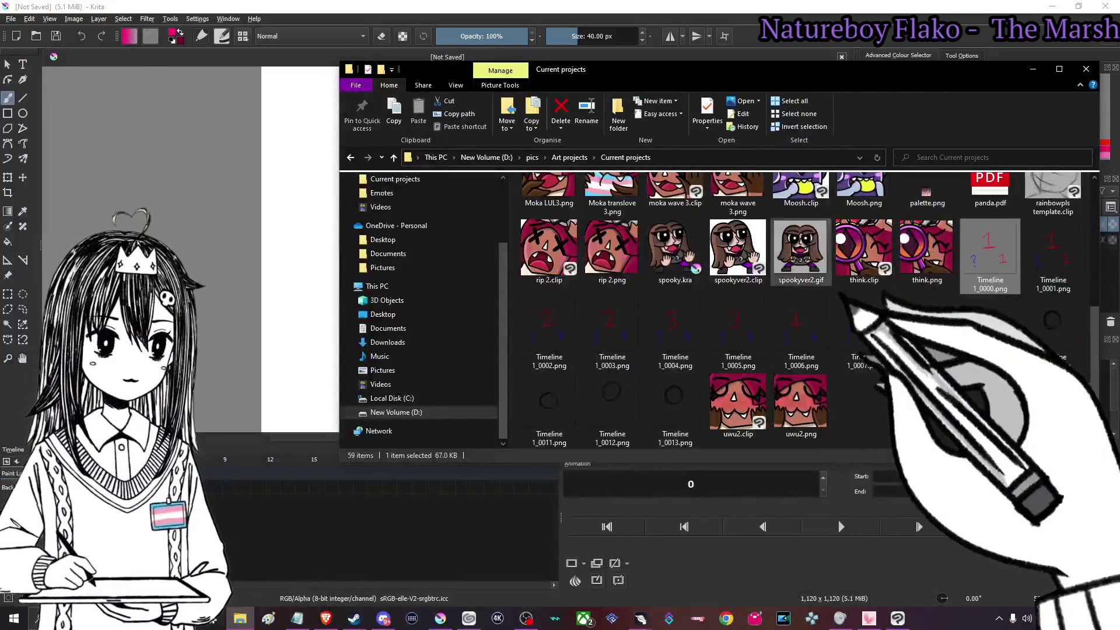
shift+click(858, 331)
drag(857, 331, 314, 319)
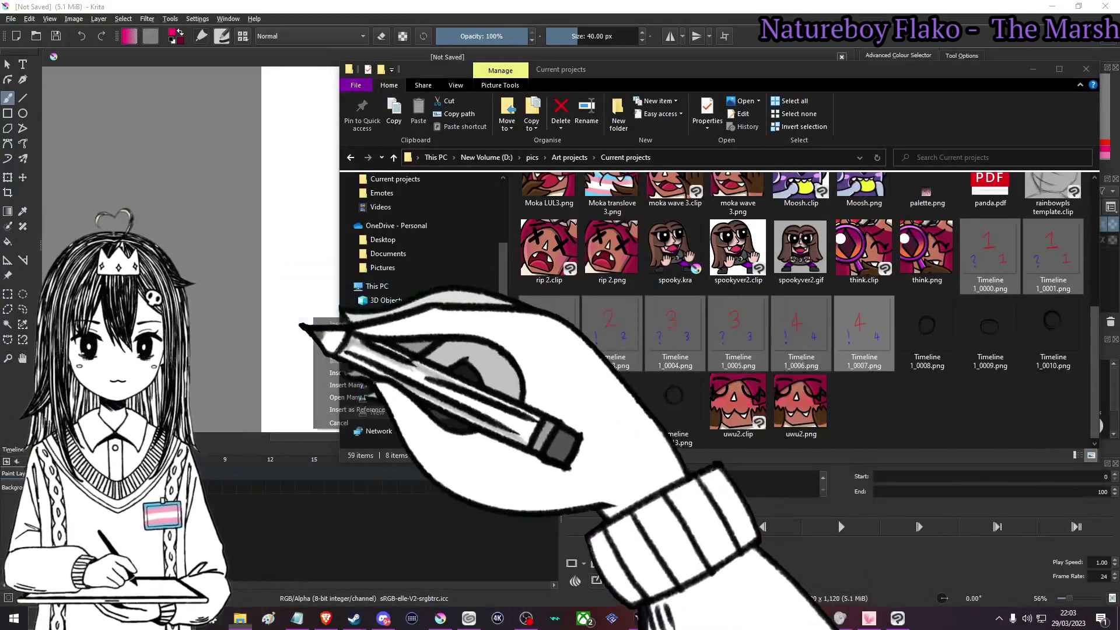
click(362, 385)
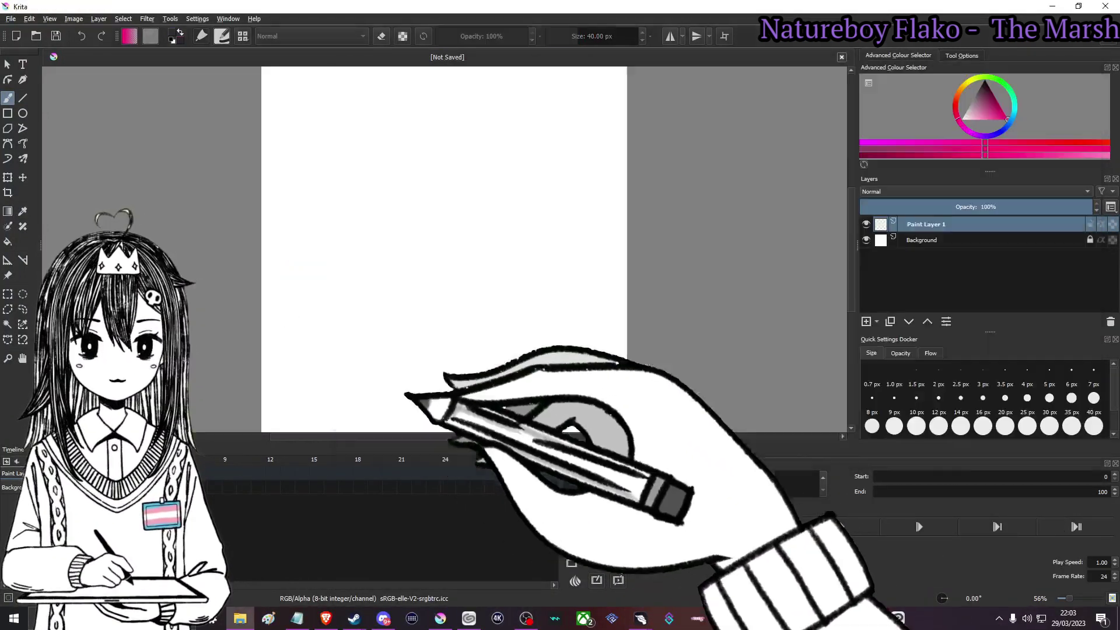
scroll(500, 213, down, 6)
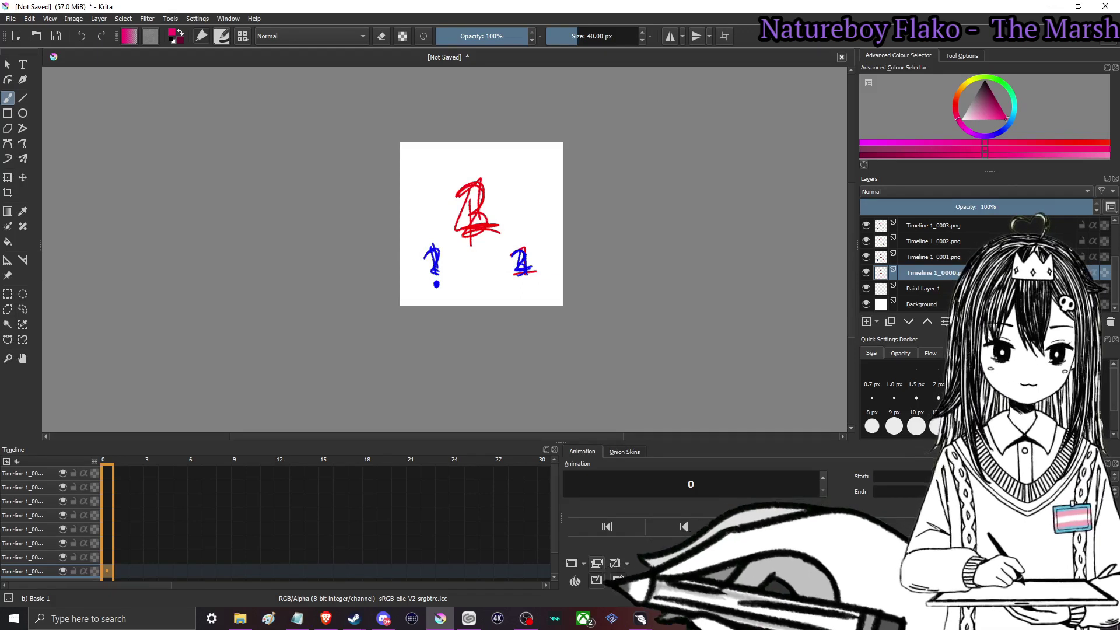
- Add a keyframe at frame 0 of the Timeline 1_0000.png layer with Create Duplicate Frame
click(596, 563)
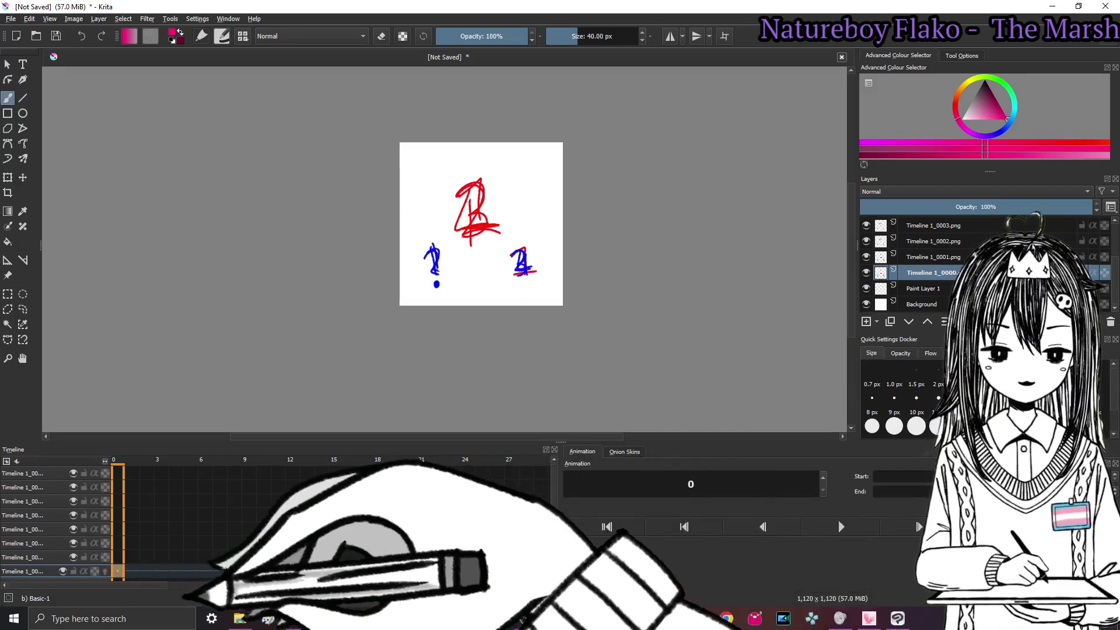
click(131, 571)
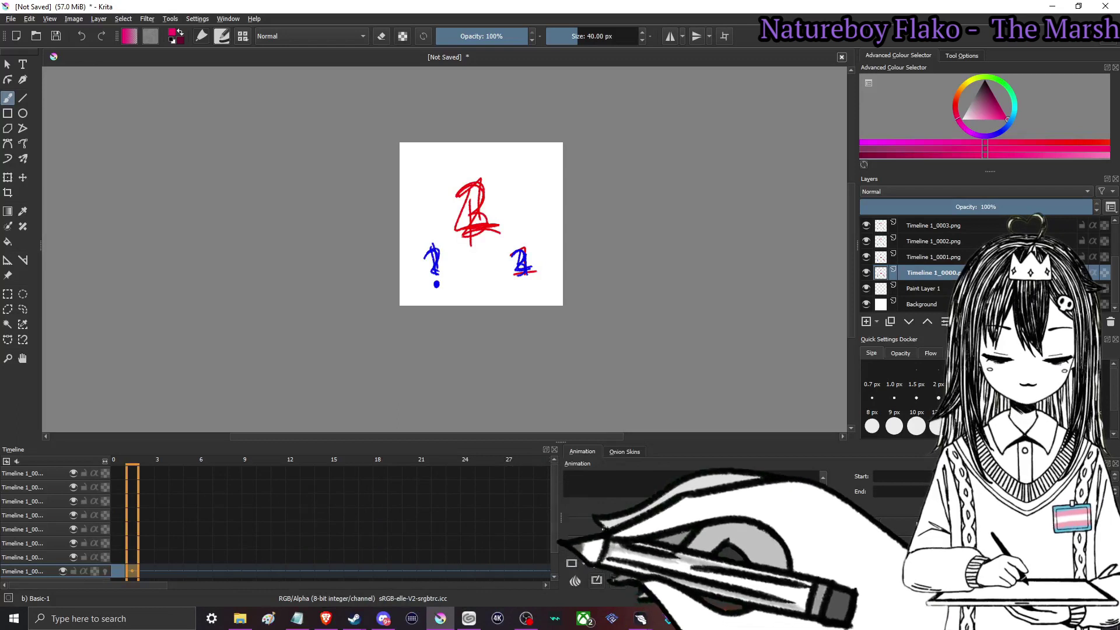
drag(556, 542, 556, 565)
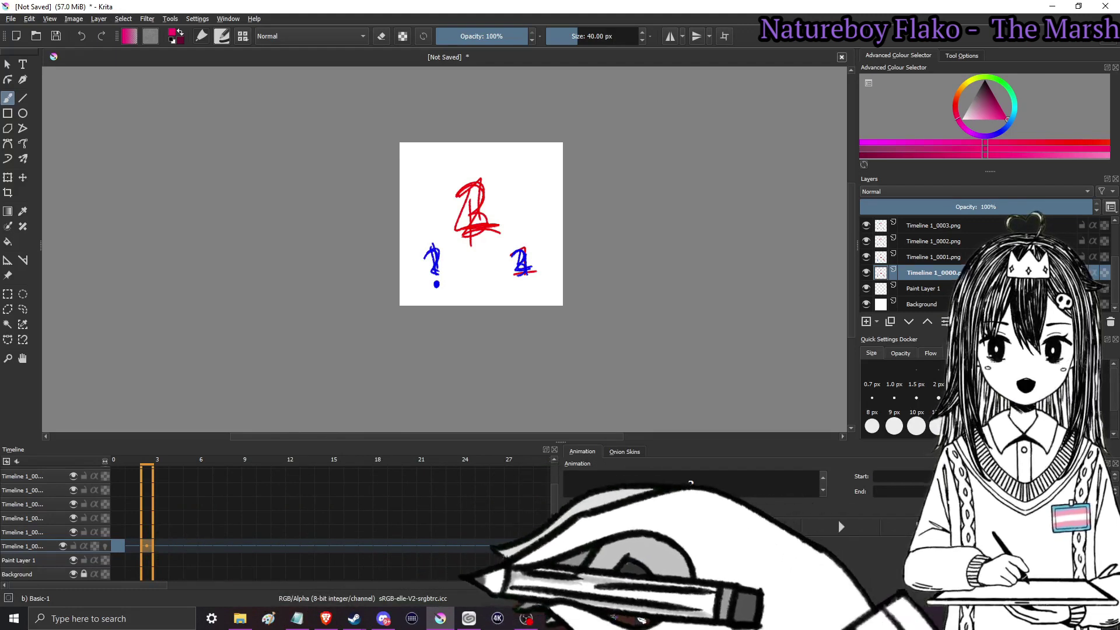
- Step through the timeline up to frame 7 to examine where each image layer's keyframe belongs
click(117, 546)
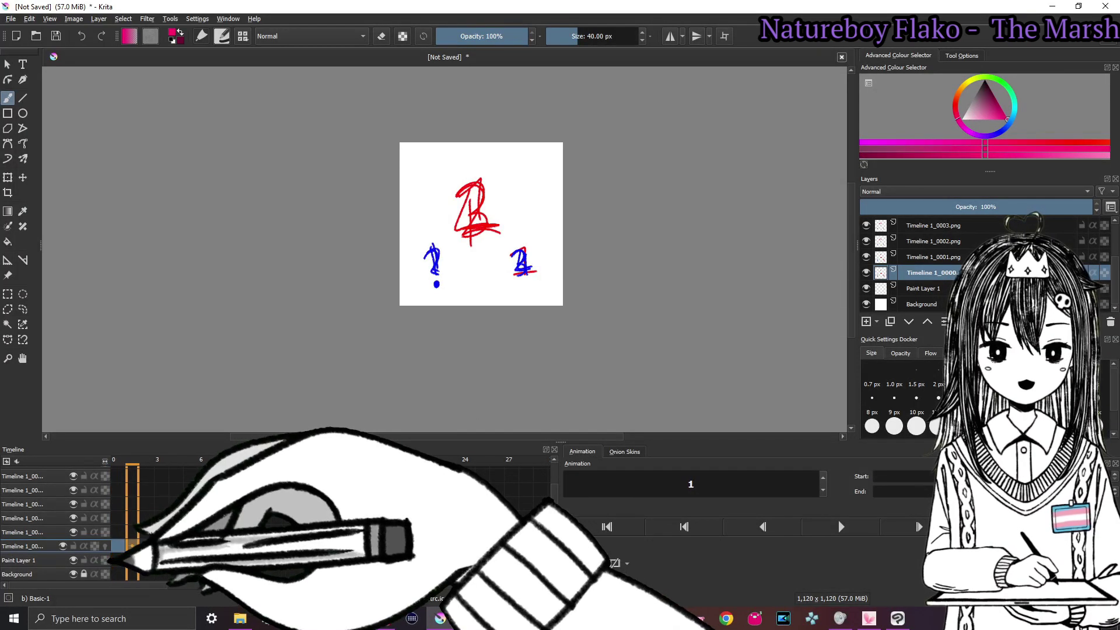
key(Right)
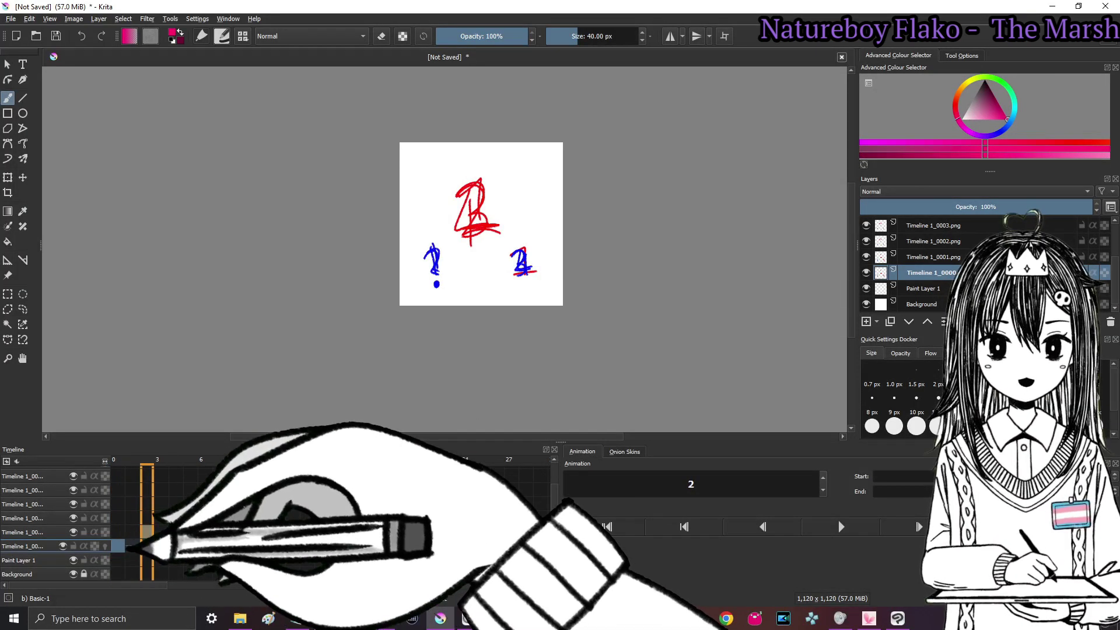
key(Right)
key(Right)
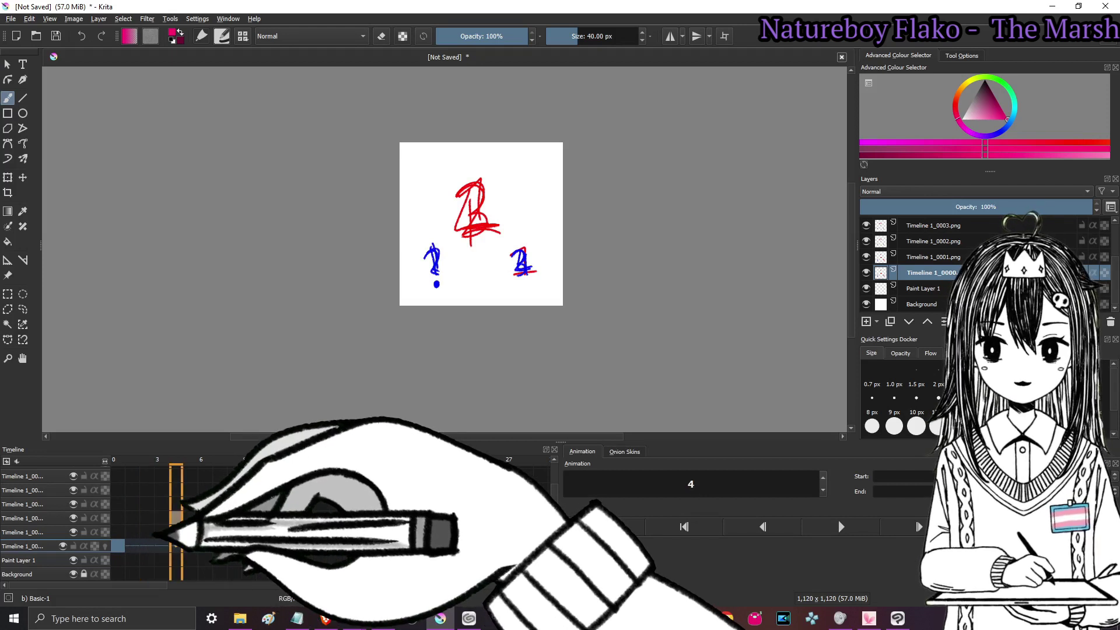
key(Right)
key(Right)
key(Right)
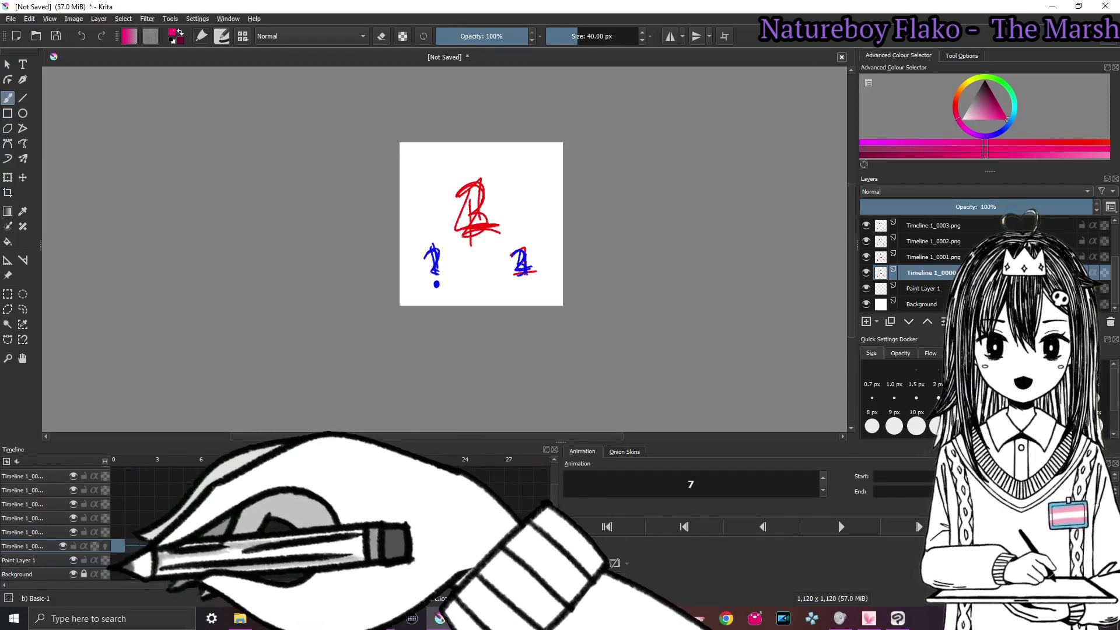
- Add keyframes staggered one frame per layer, from frame 1 on Timeline 1_0001.png to frame 7 on the topmost image layer
click(58, 532)
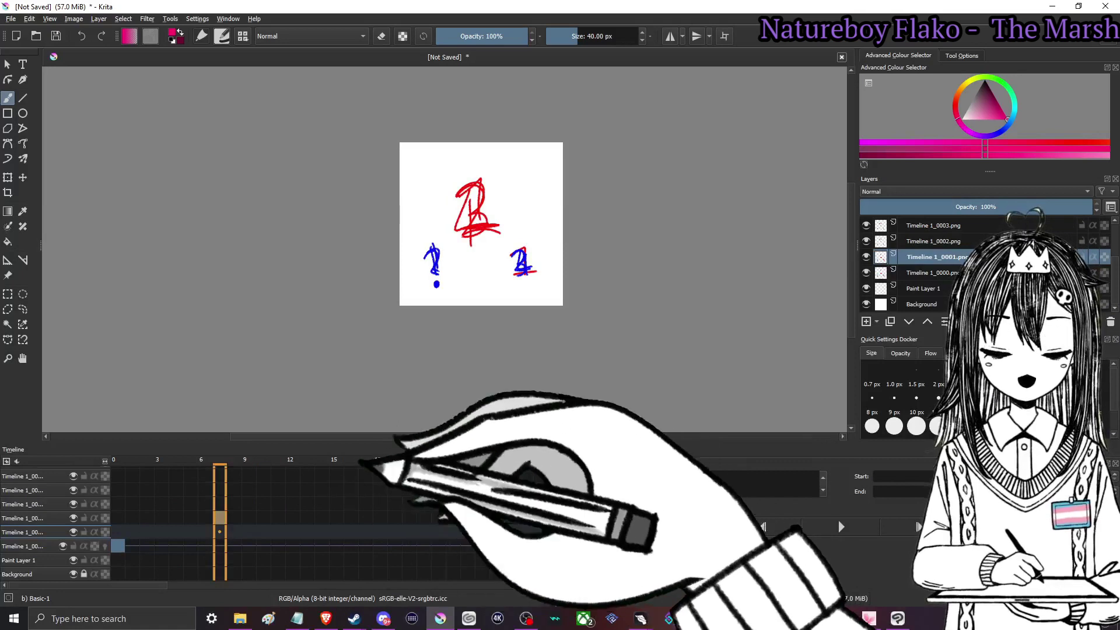
click(132, 532)
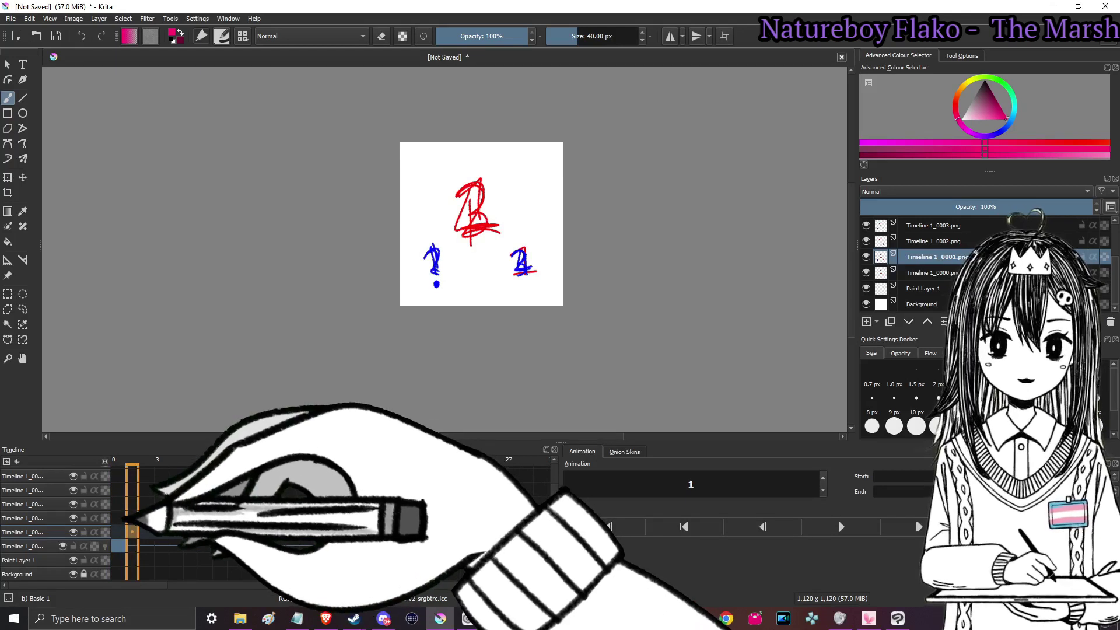
click(119, 546)
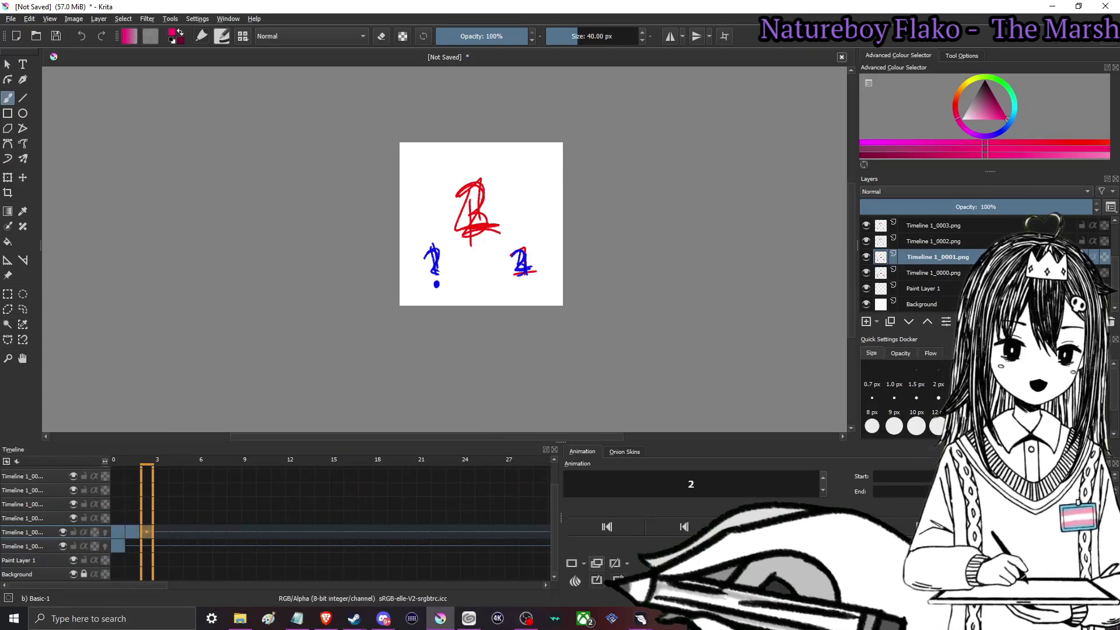
click(146, 518)
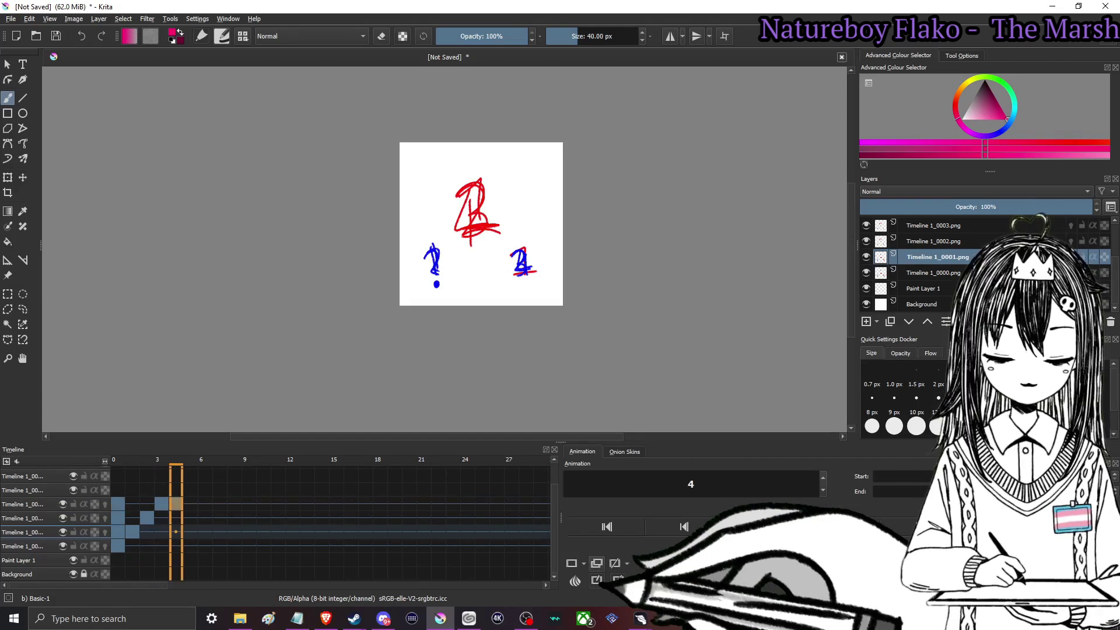
click(205, 467)
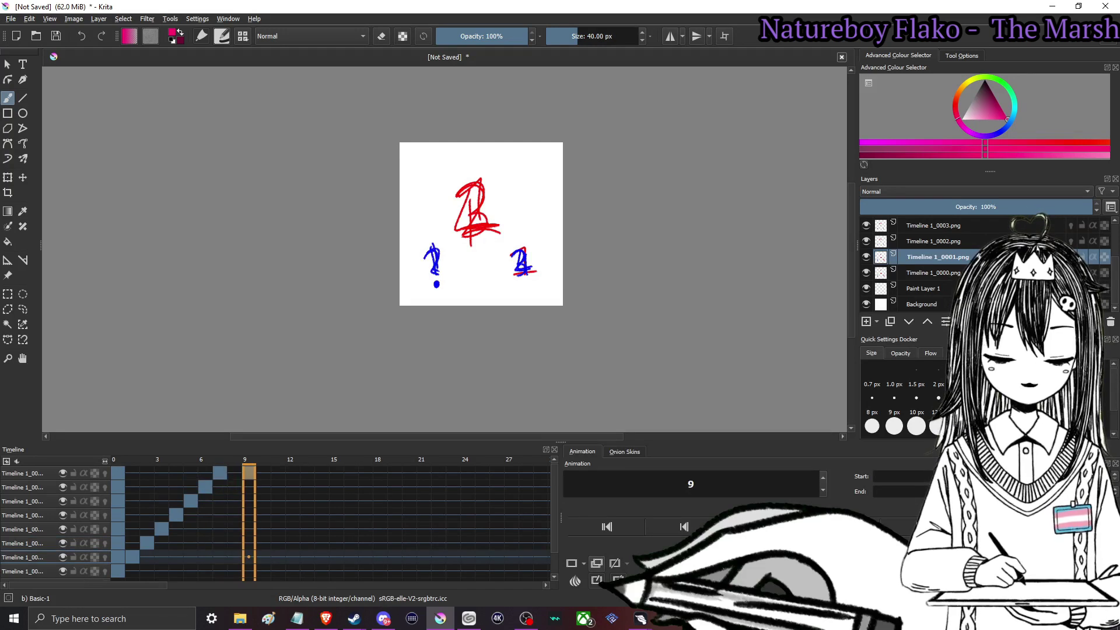
- Clear frame 0 on the image layers above Timeline 1_0000.png and play the animation to check it
drag(219, 459, 117, 460)
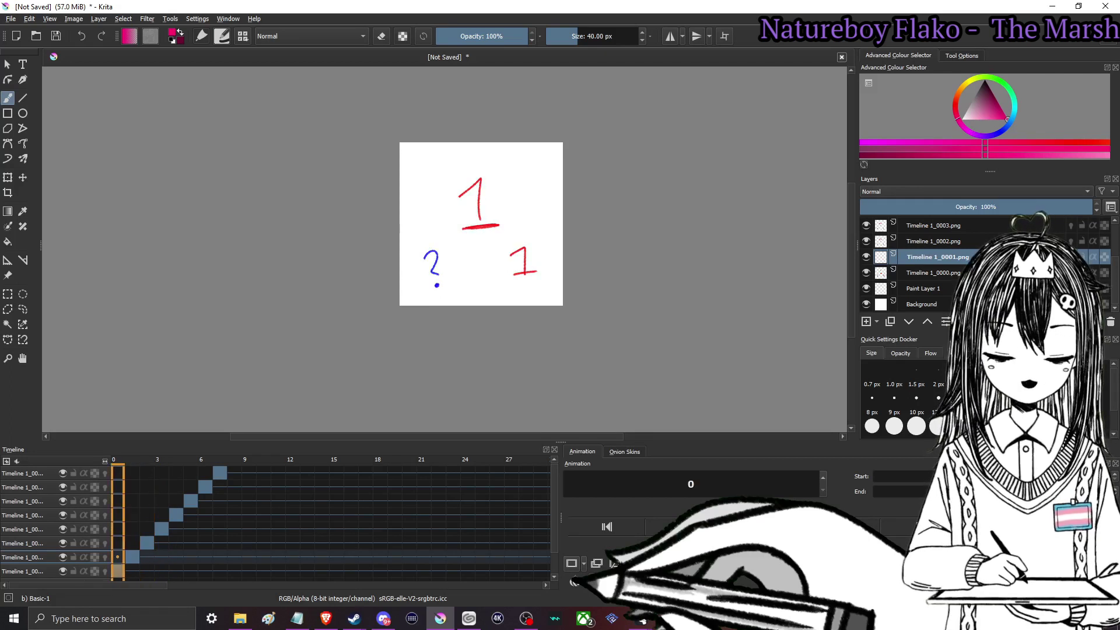
key(Right)
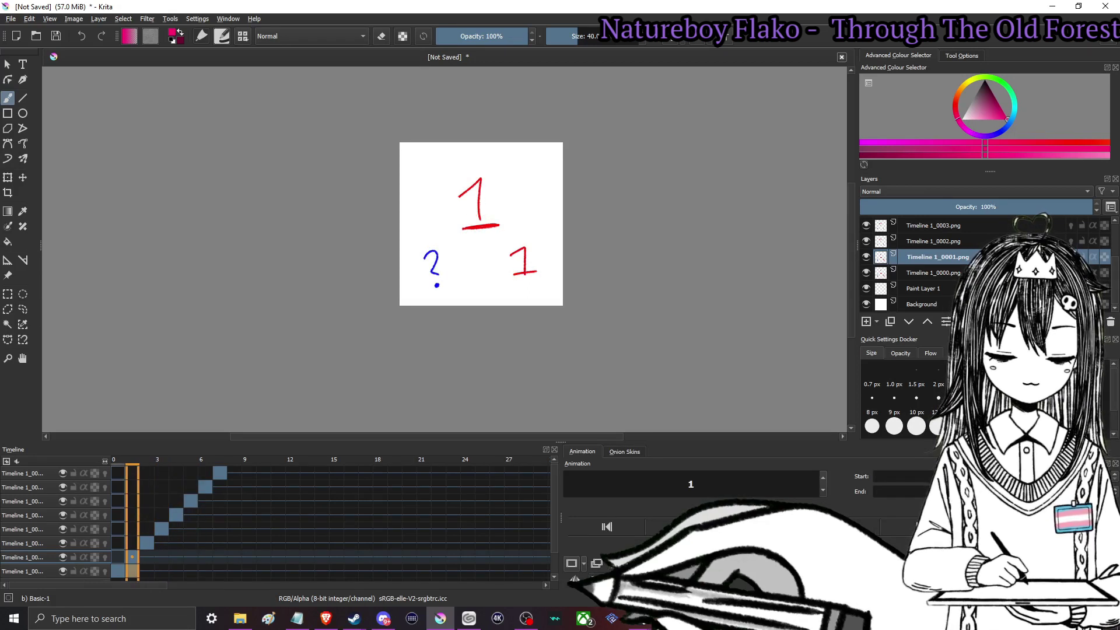
key(Left)
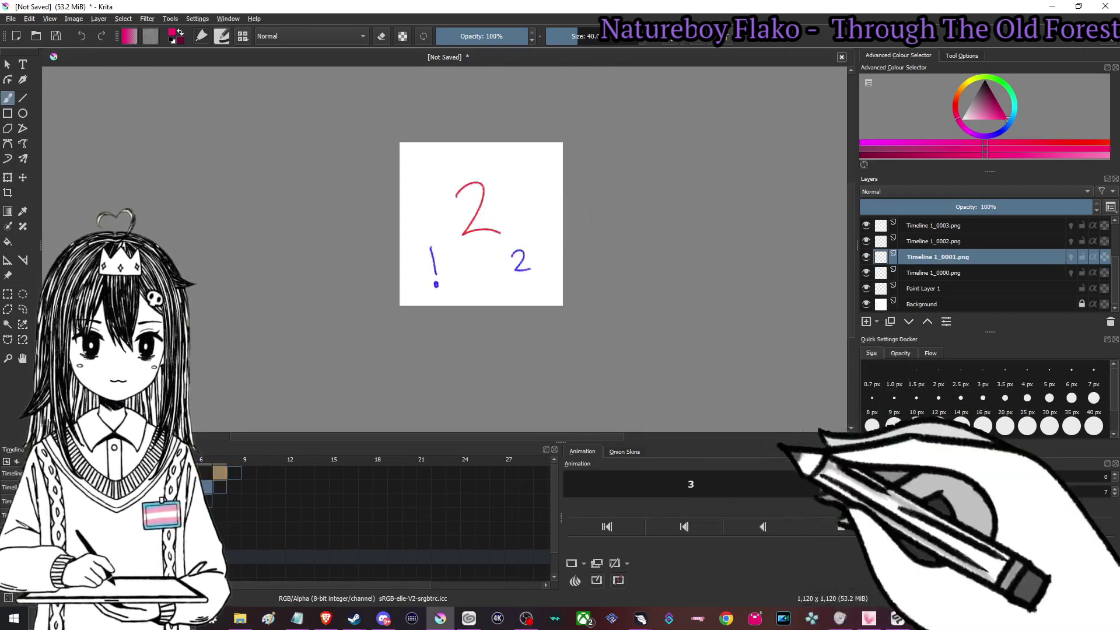
key(space)
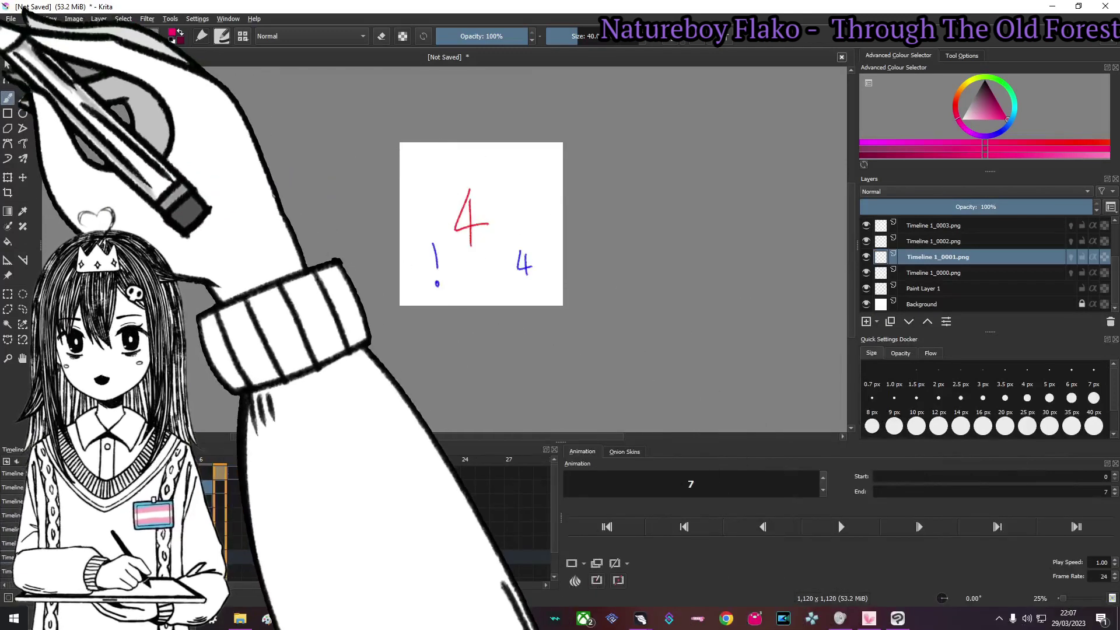
- Open Render Animation for a GIF video and set its output file to example.gif in the Pictures folder
click(10, 19)
click(70, 147)
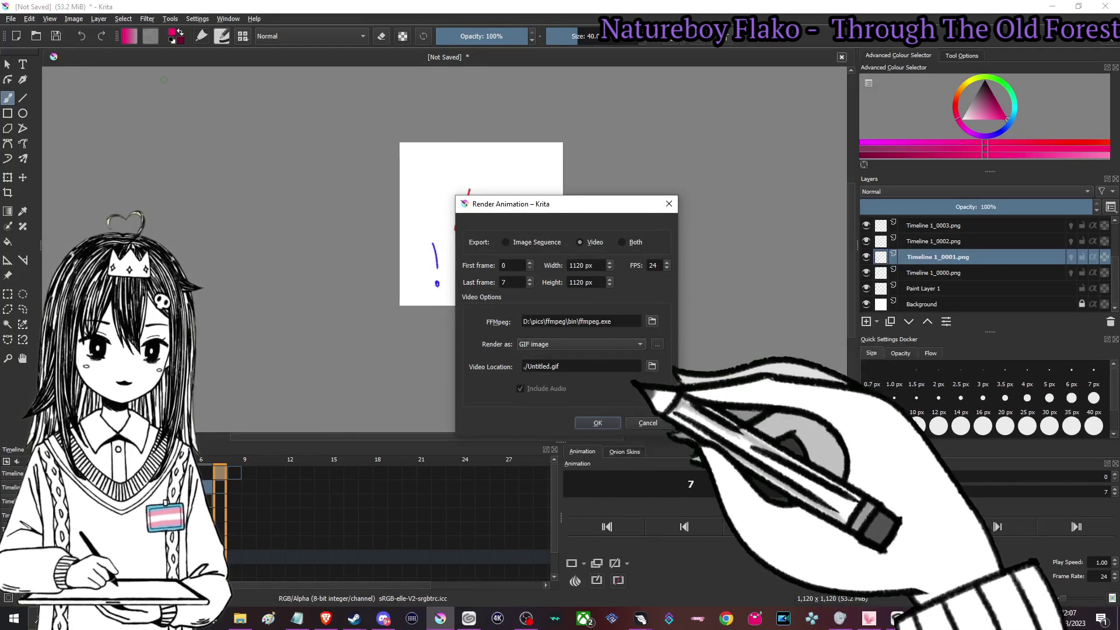
click(651, 365)
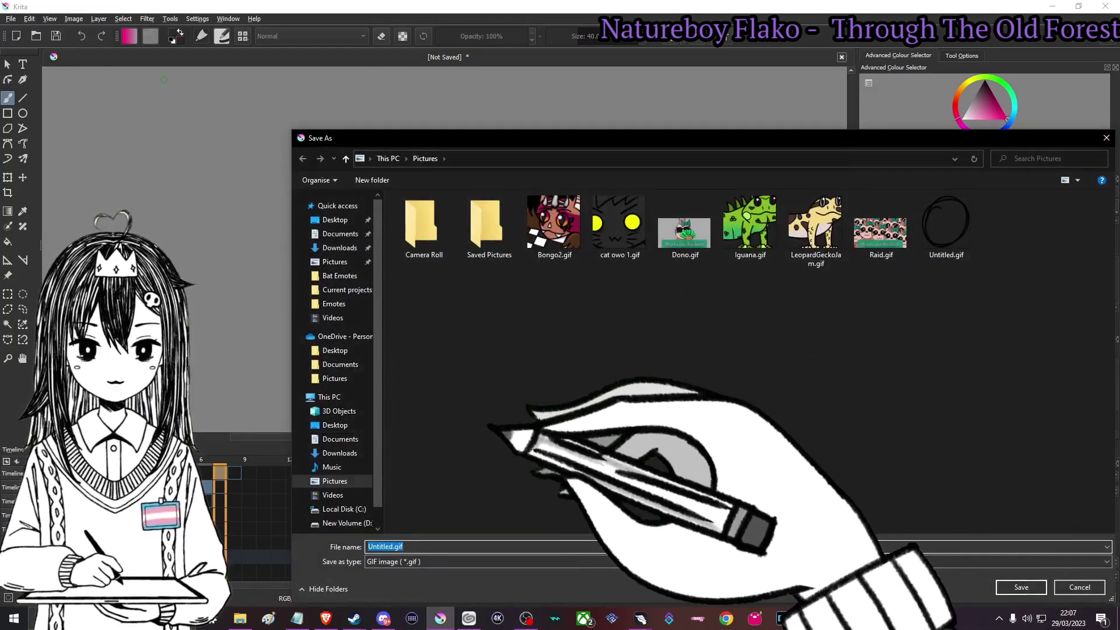
key(Return)
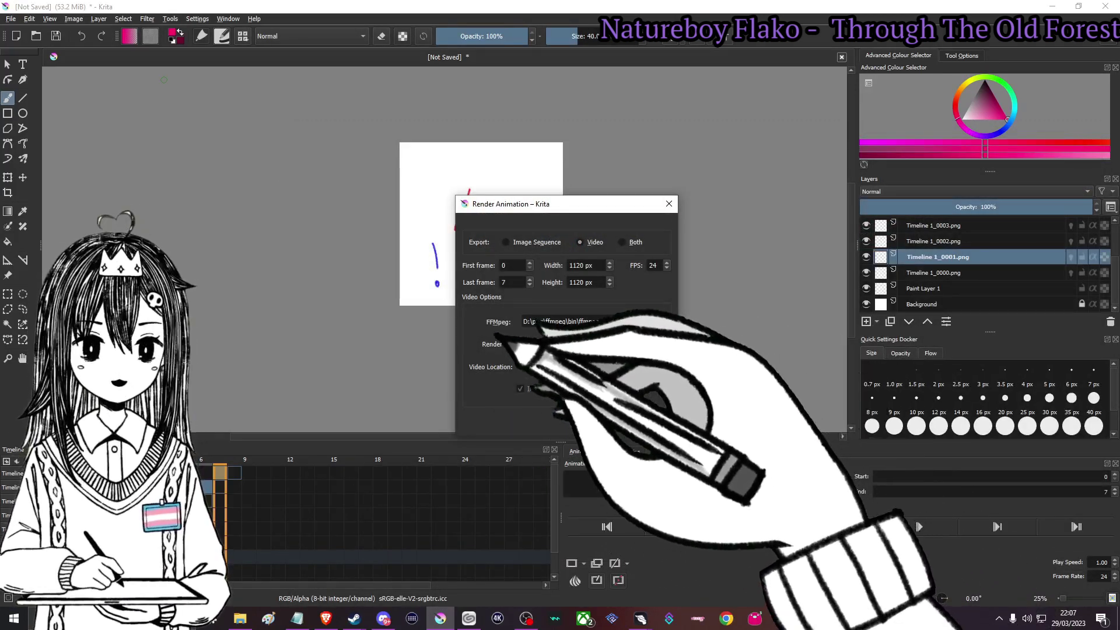
- Set the FFmpeg path of the render to ffmpeg.exe in D:/pics/ffmpeg/bin
click(659, 321)
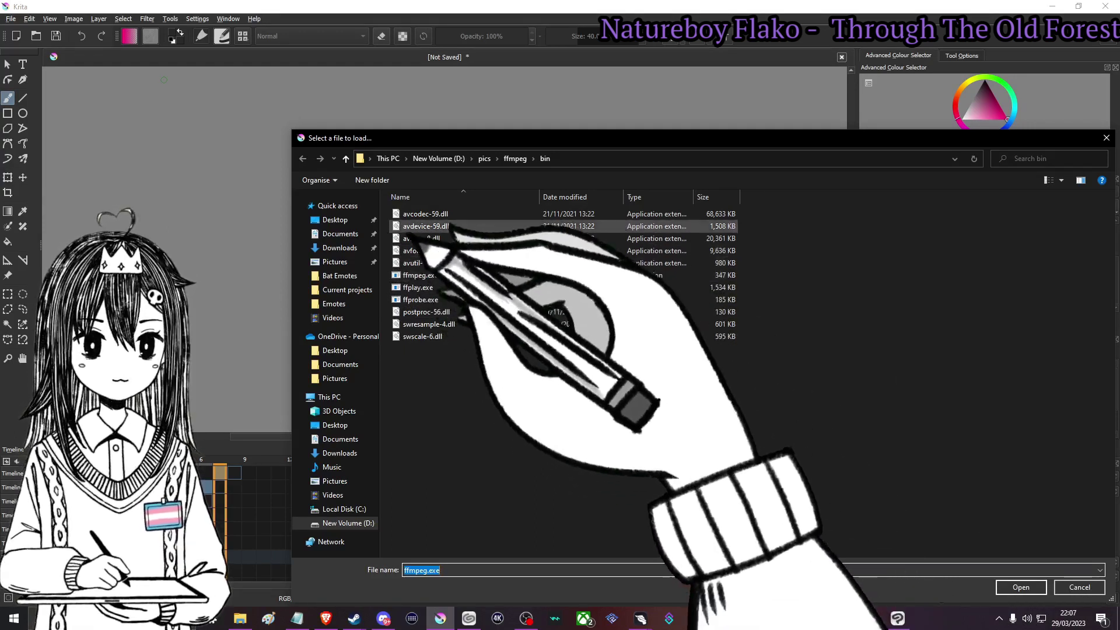
click(515, 158)
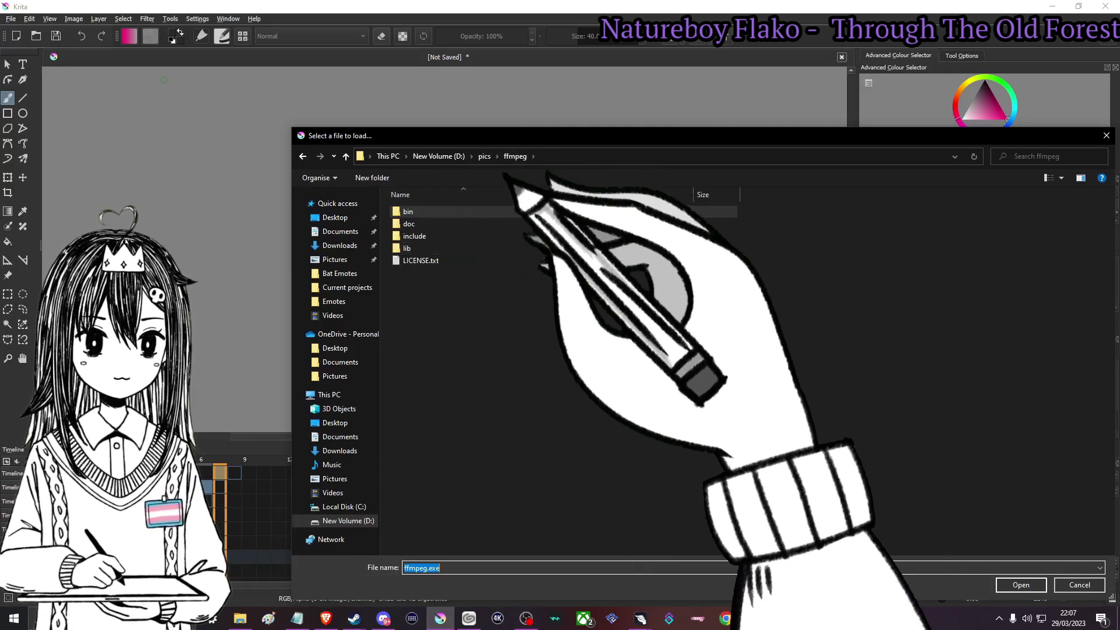
double_click(441, 214)
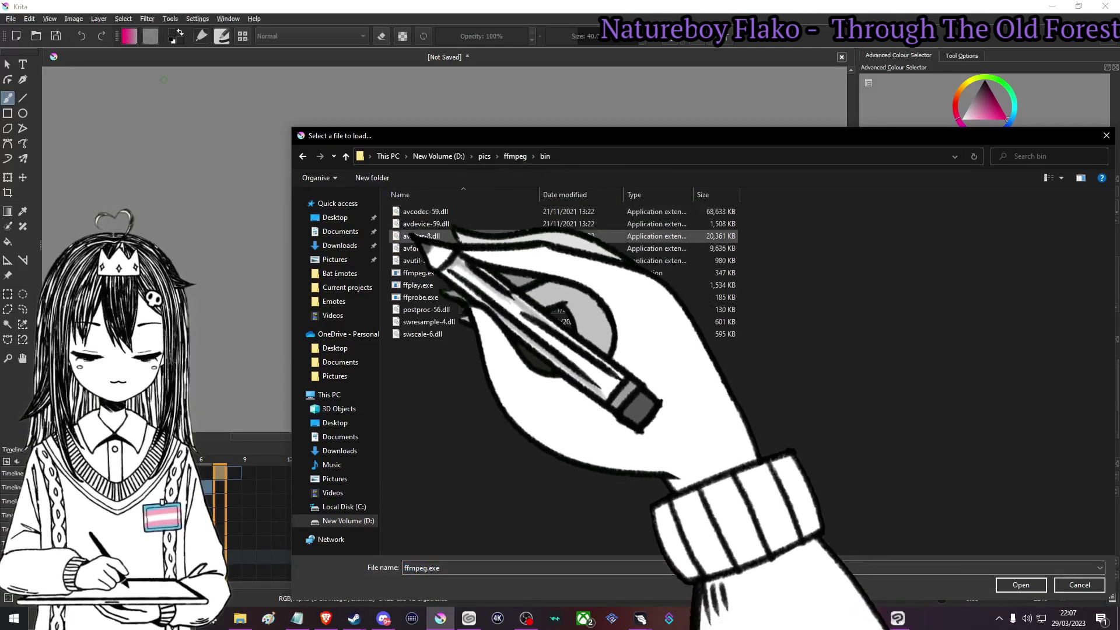
double_click(466, 272)
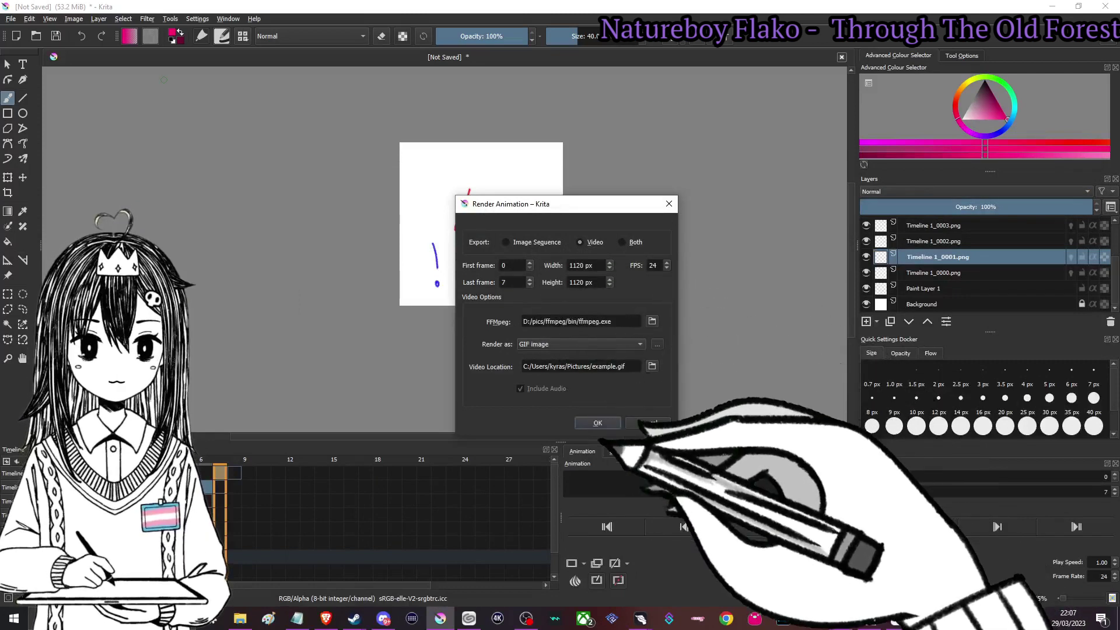
- Render the animation to example.gif, view the result from the Pictures folder, and return to Krita
click(598, 422)
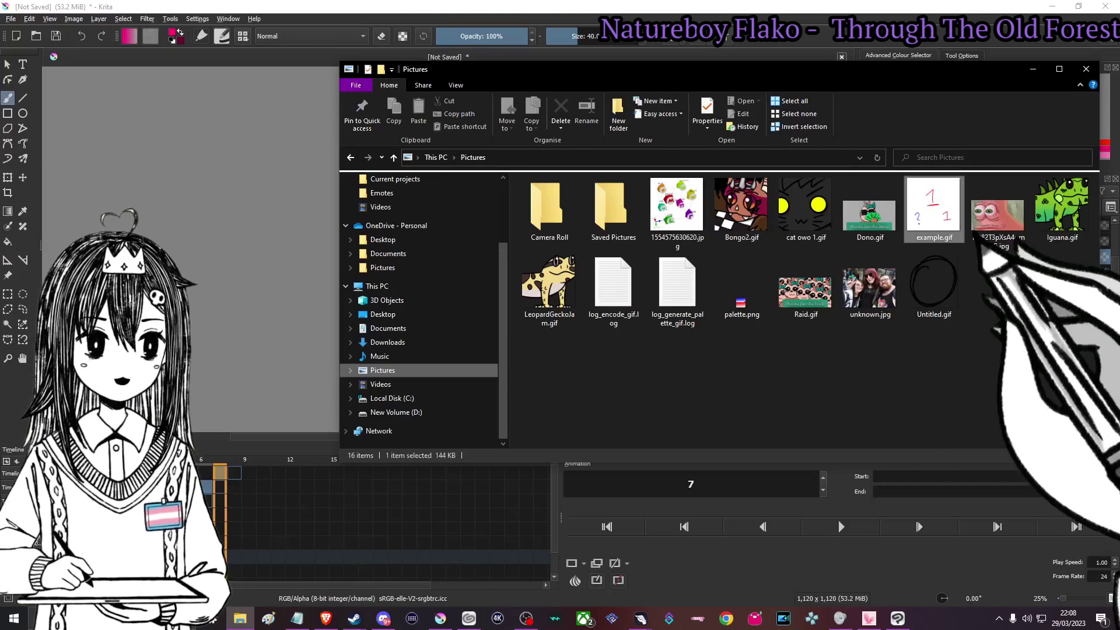
double_click(934, 213)
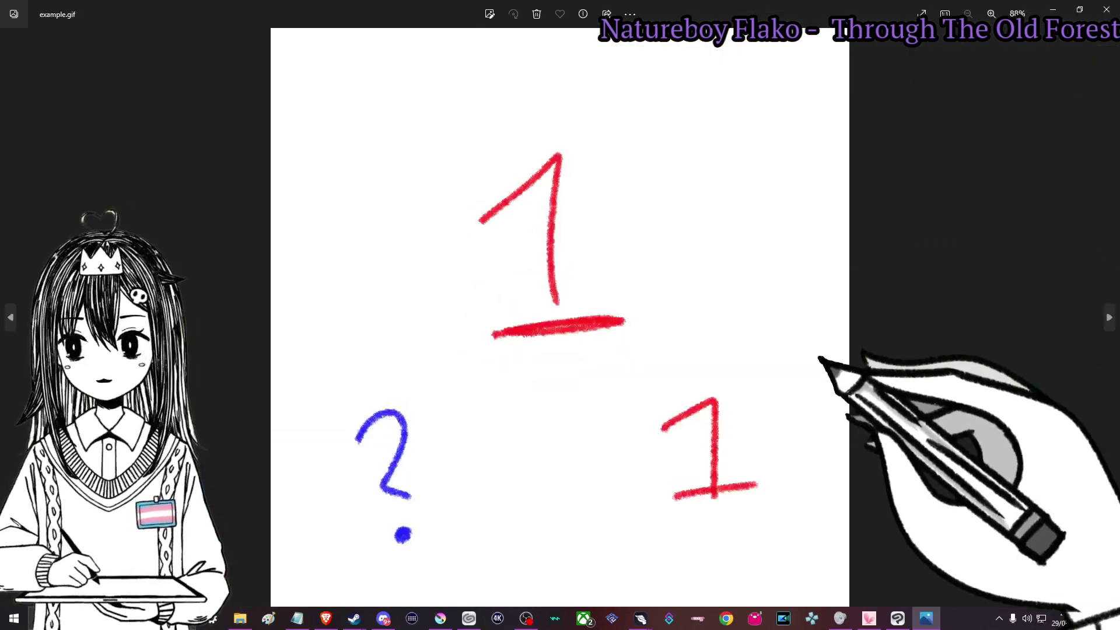
click(1106, 9)
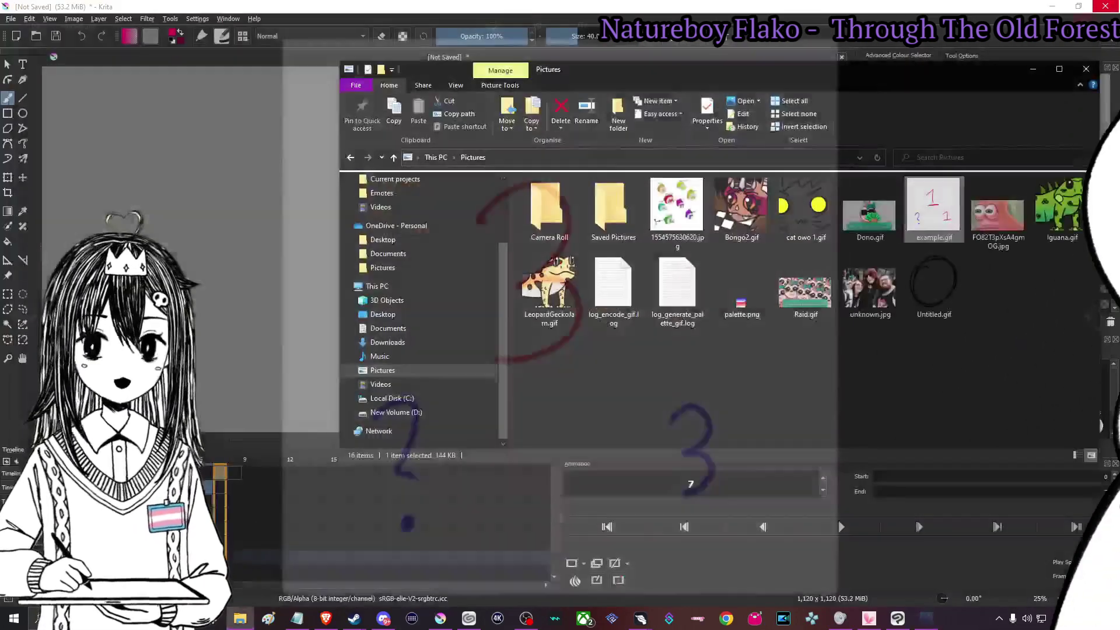
click(622, 5)
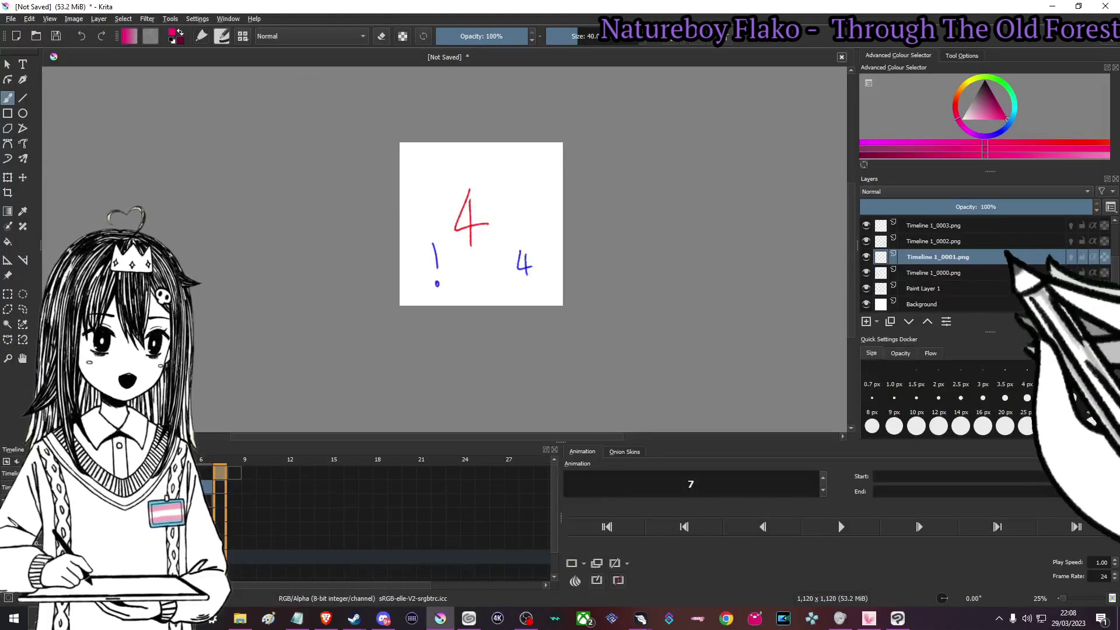
- Hide the Background layer and render the animation again as a GIF, overwriting example.gif in the Pictures folder
click(865, 304)
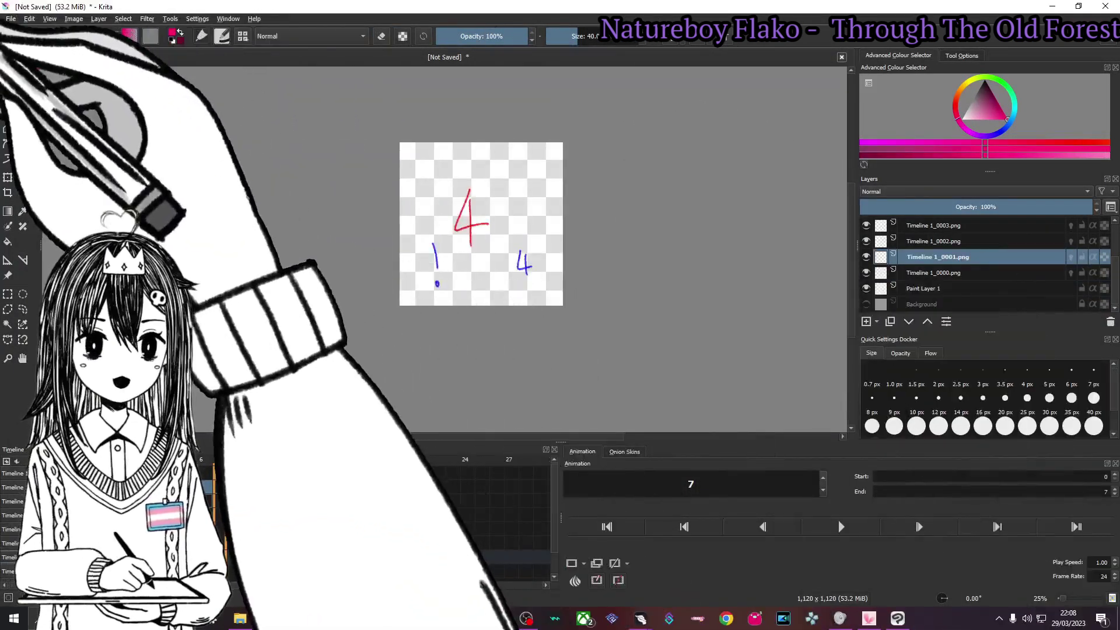
click(11, 19)
click(48, 145)
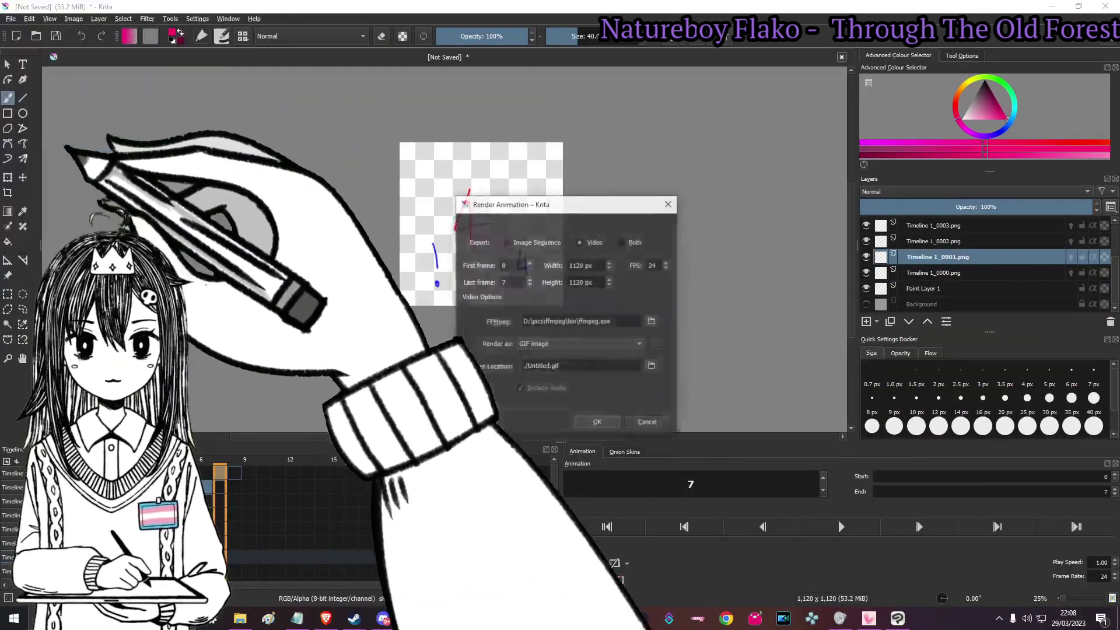
click(652, 367)
click(750, 222)
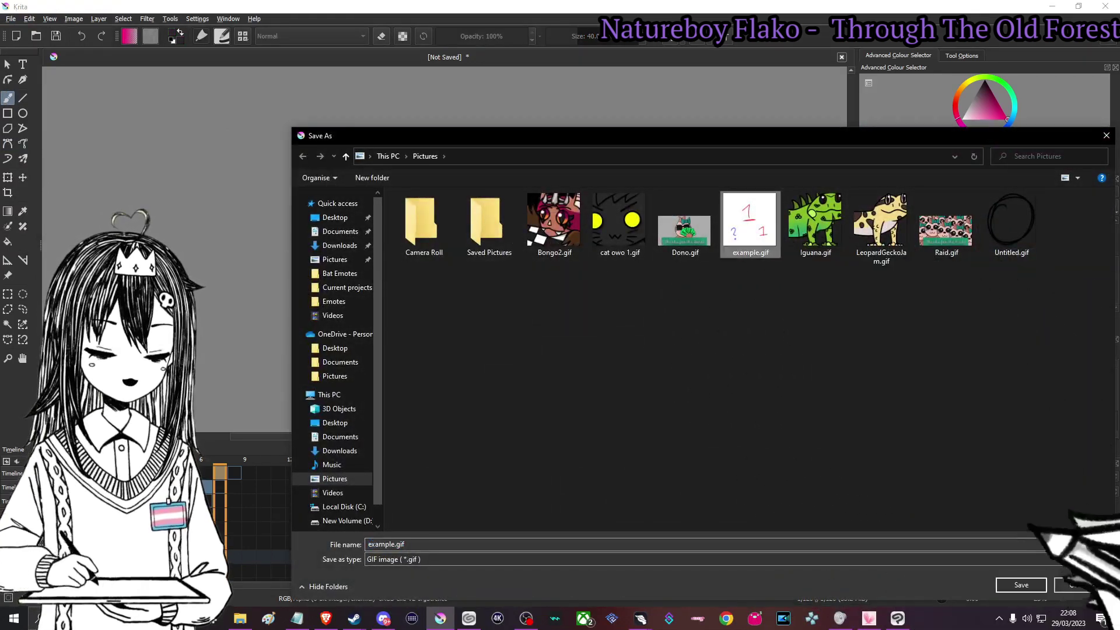
click(1021, 585)
click(594, 312)
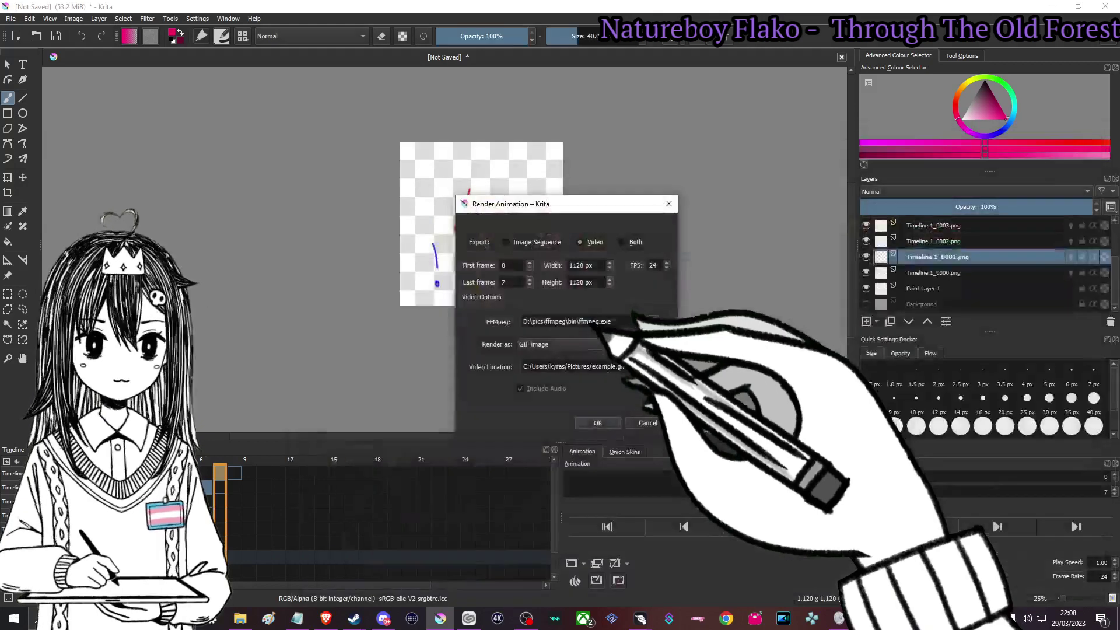
click(605, 419)
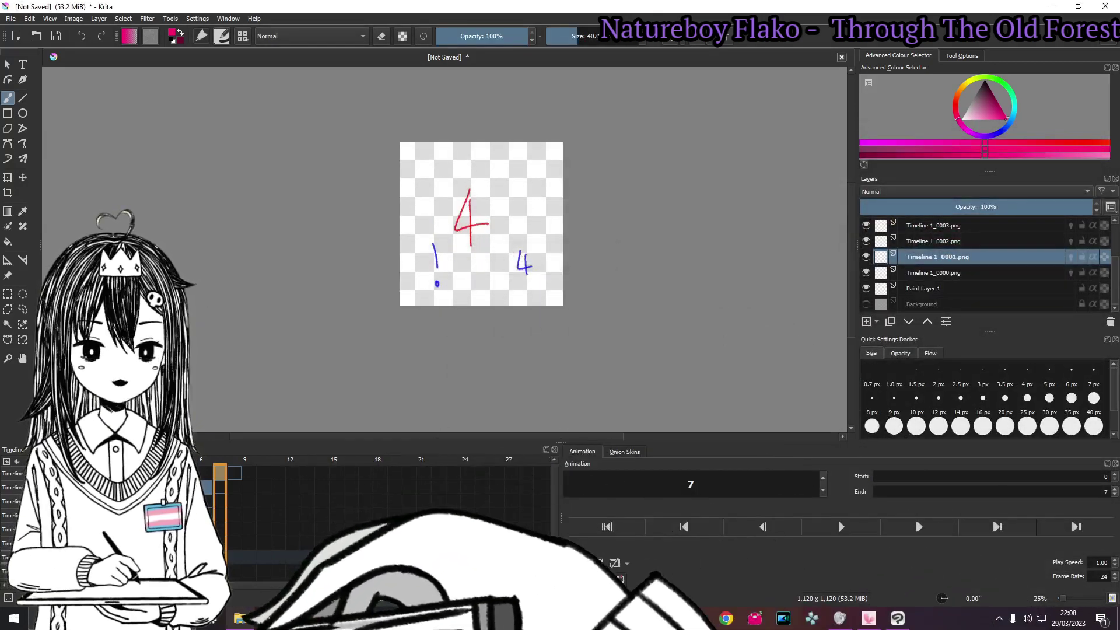
- View the re-rendered example.gif from the Pictures folder to check its transparent background, and close the folder window
click(239, 618)
double_click(956, 236)
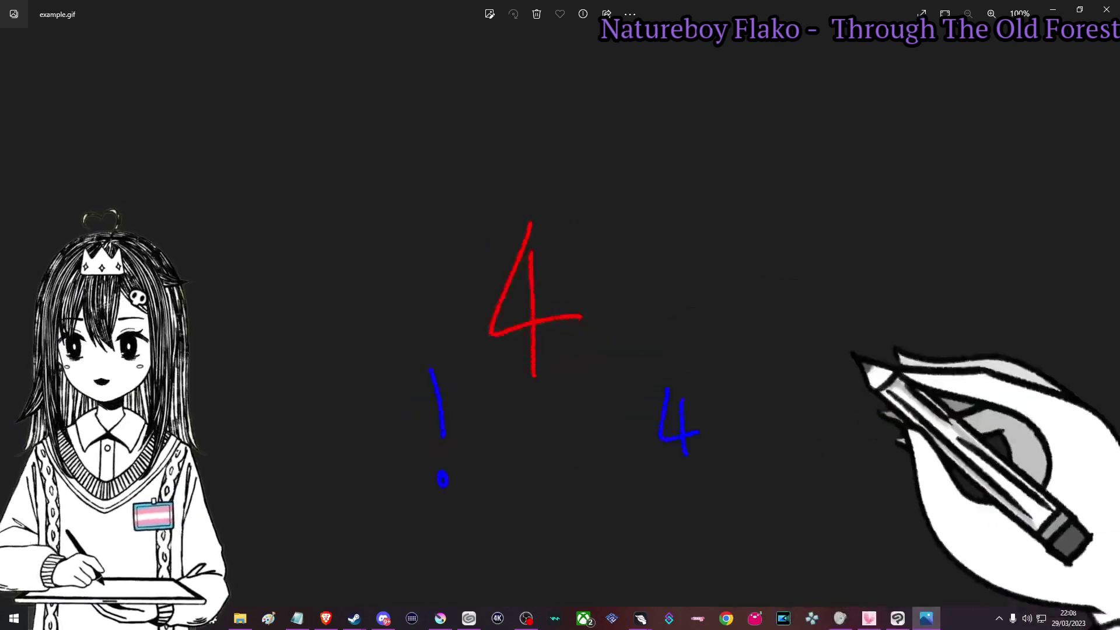
click(1106, 8)
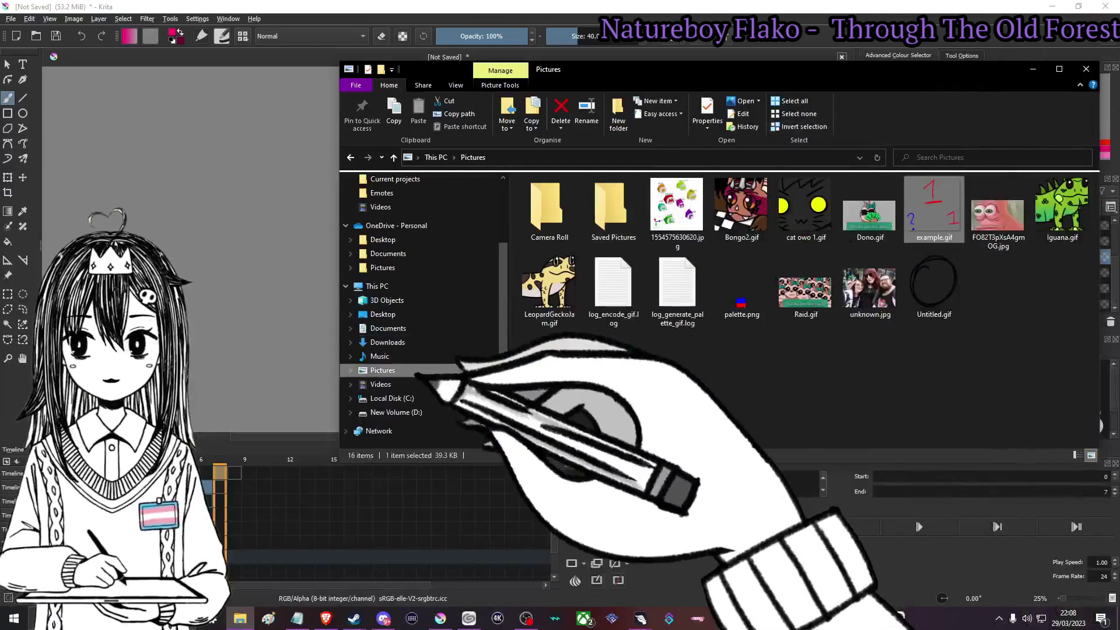
key(alt+F4)
drag(266, 585, 425, 585)
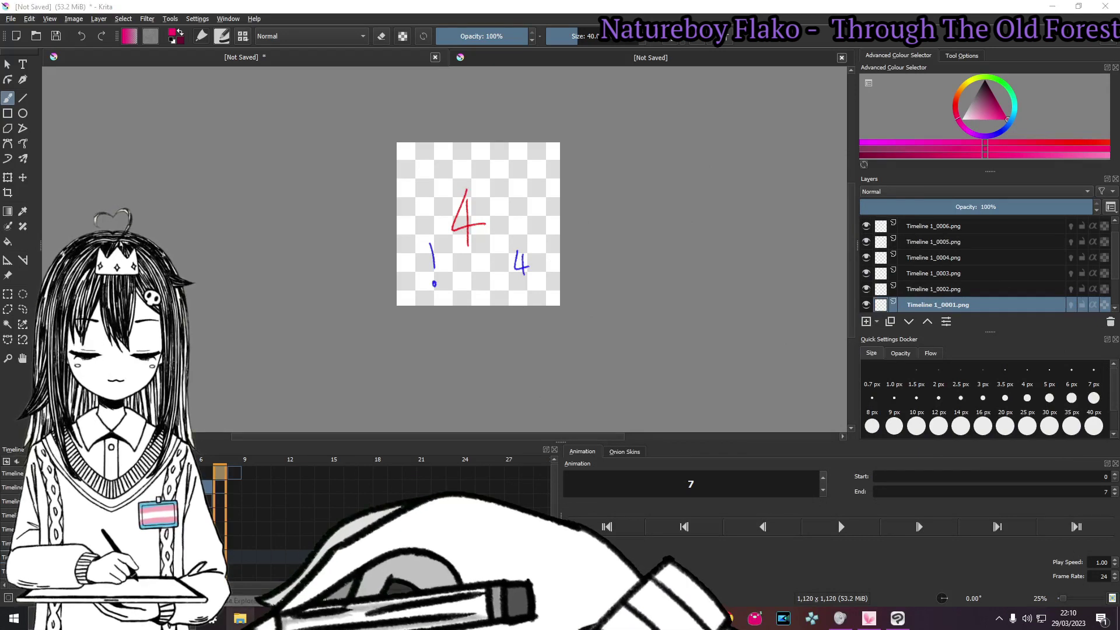
- Open the Pictures folder and view the finished animations Iguana.gif and LeopardGeckoJam.gif
click(240, 618)
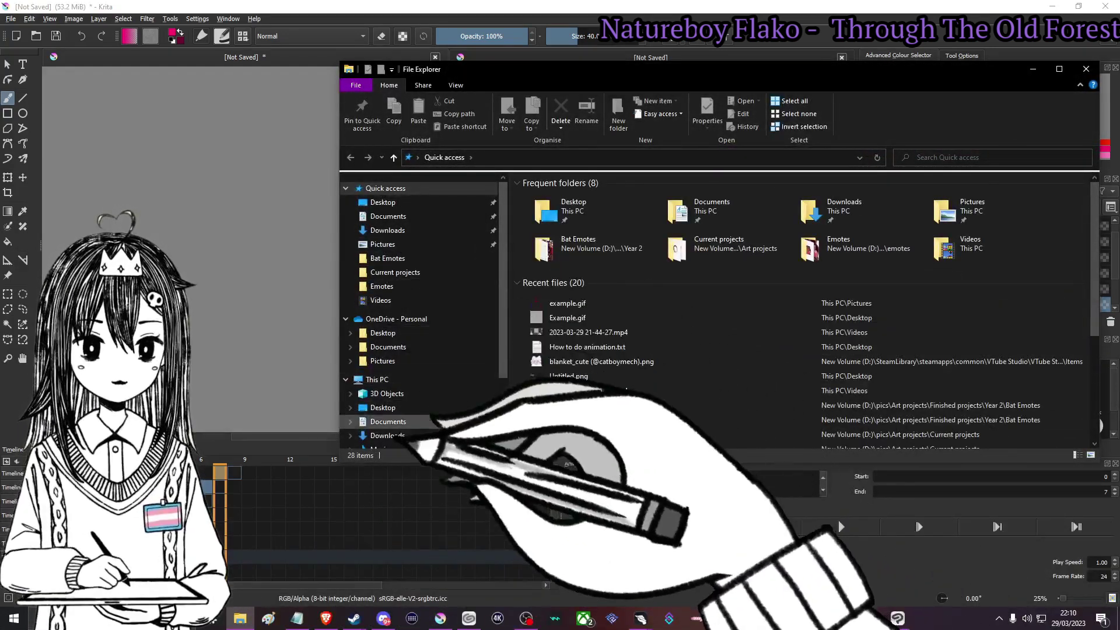
scroll(399, 435, down, 1)
click(399, 425)
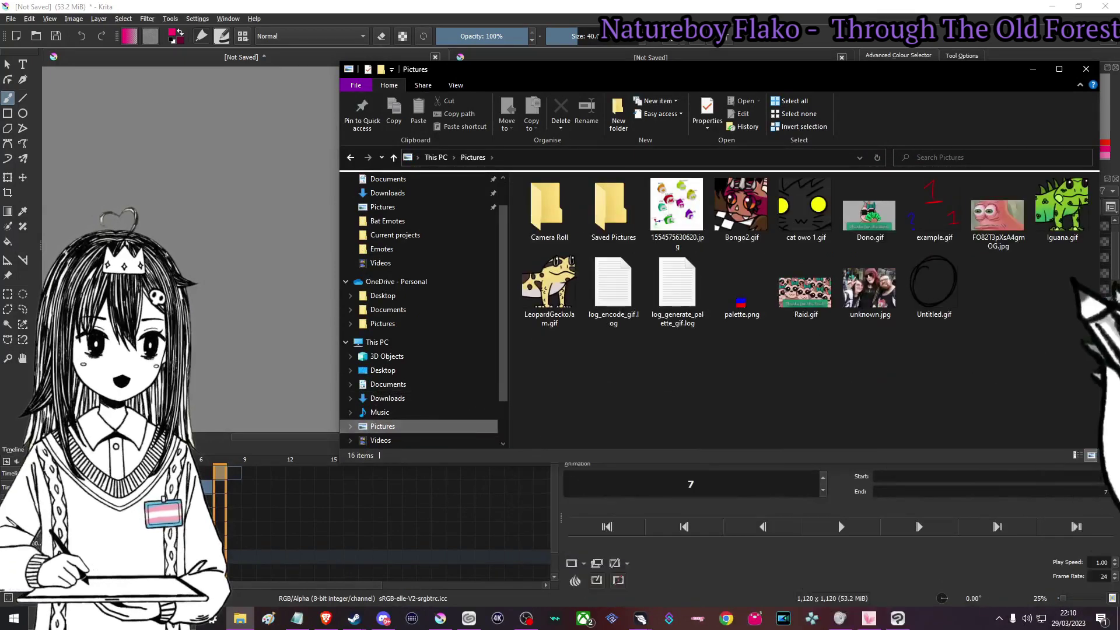
double_click(1061, 209)
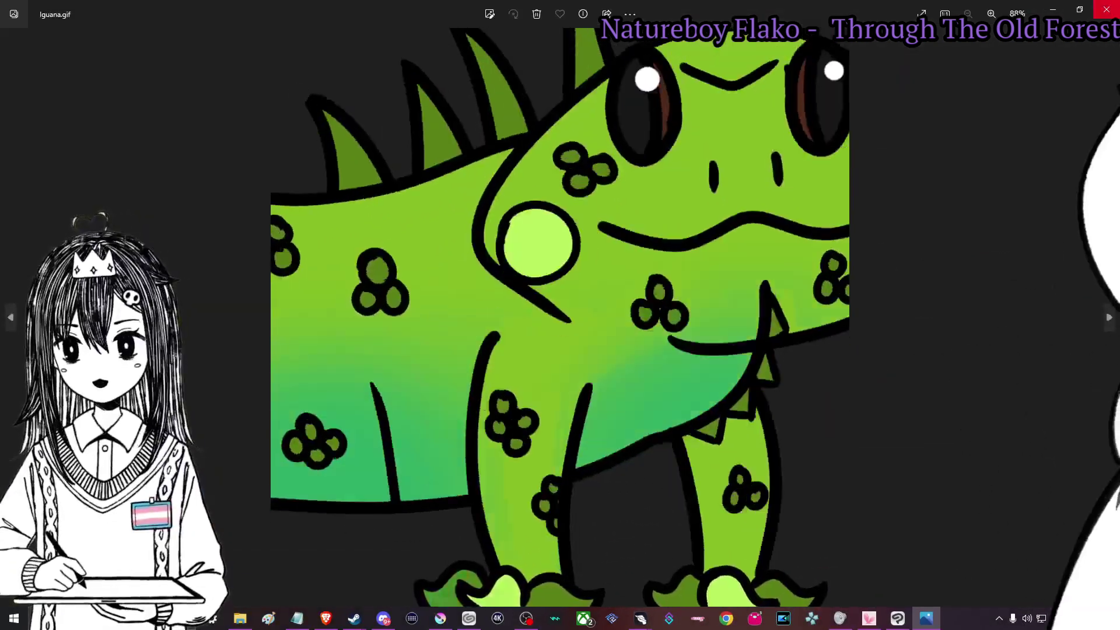
click(1106, 10)
double_click(551, 285)
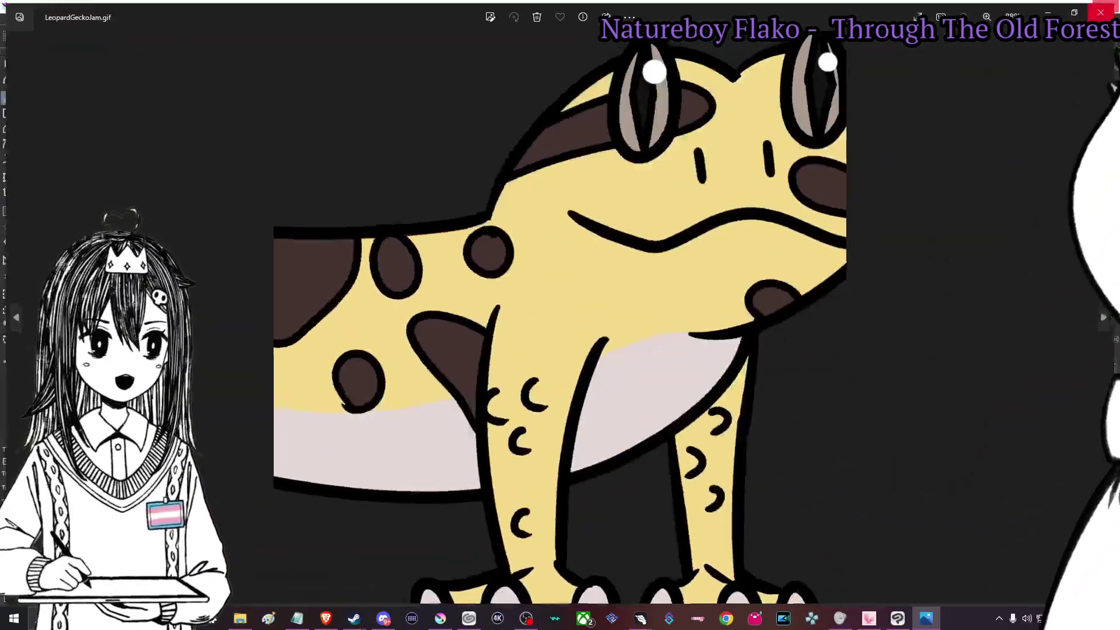
key(alt+F4)
- View cat owo 1.gif in a smaller viewer window, close it, and view Bongo2.gif
double_click(805, 210)
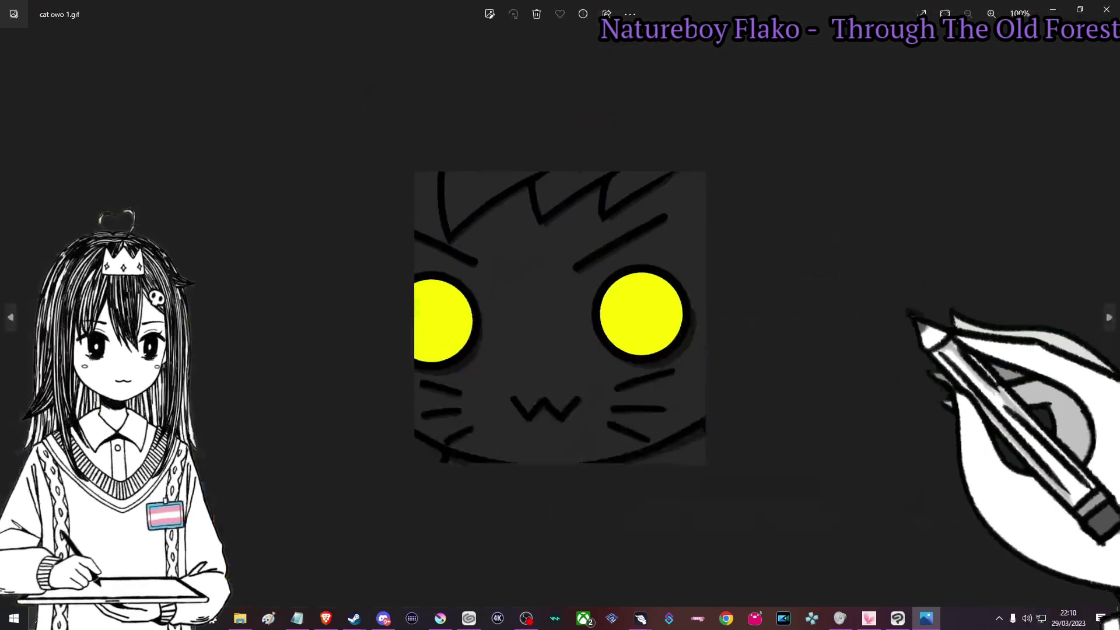
click(1079, 9)
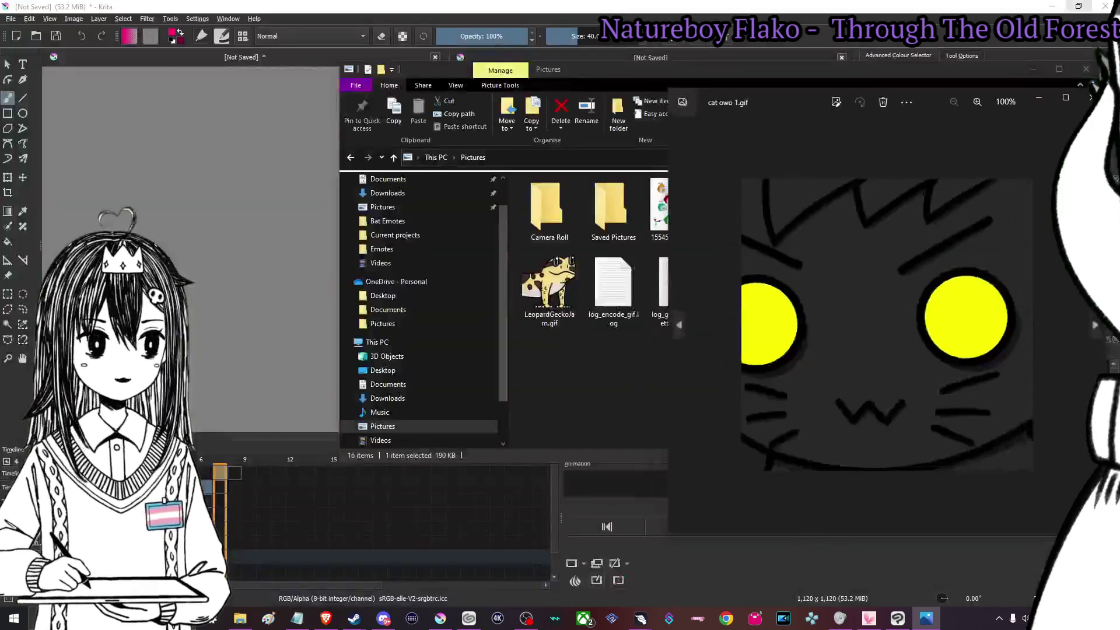
click(1084, 98)
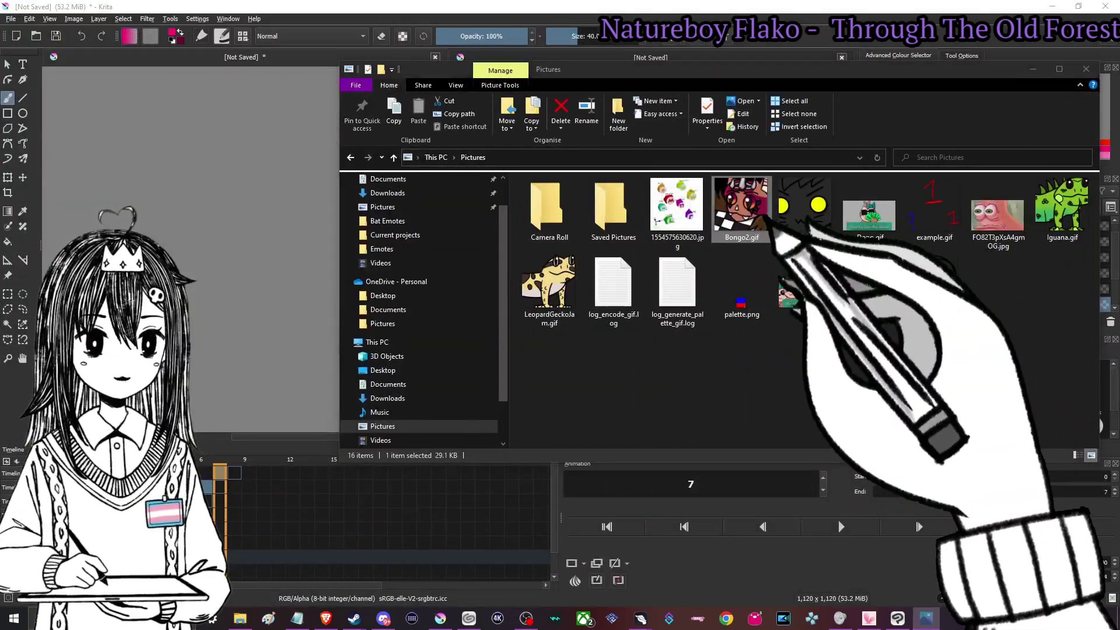
double_click(741, 207)
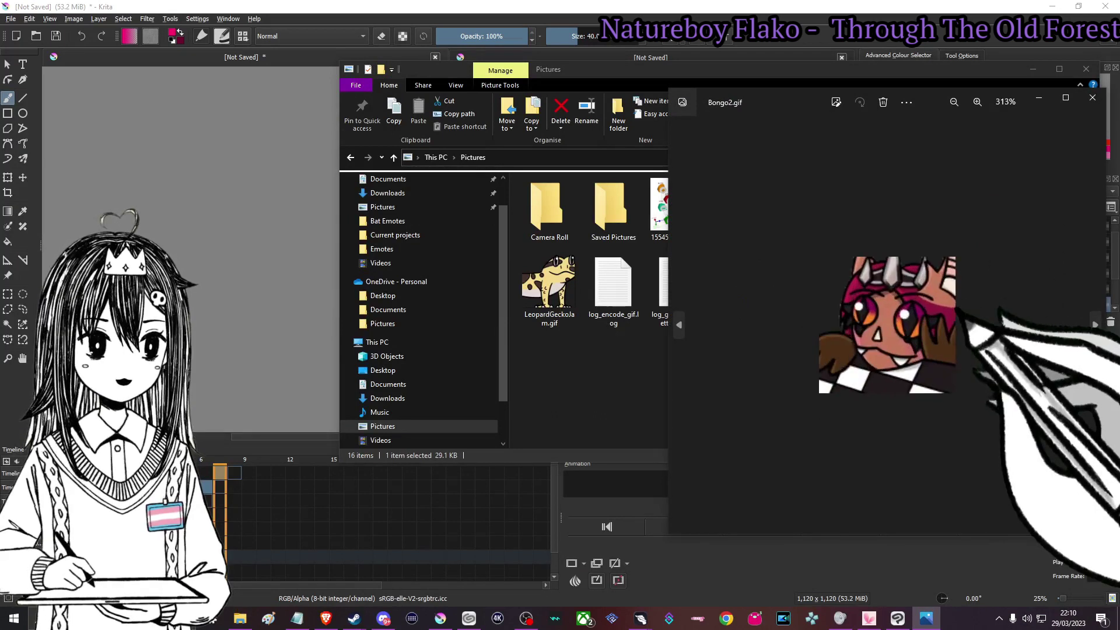